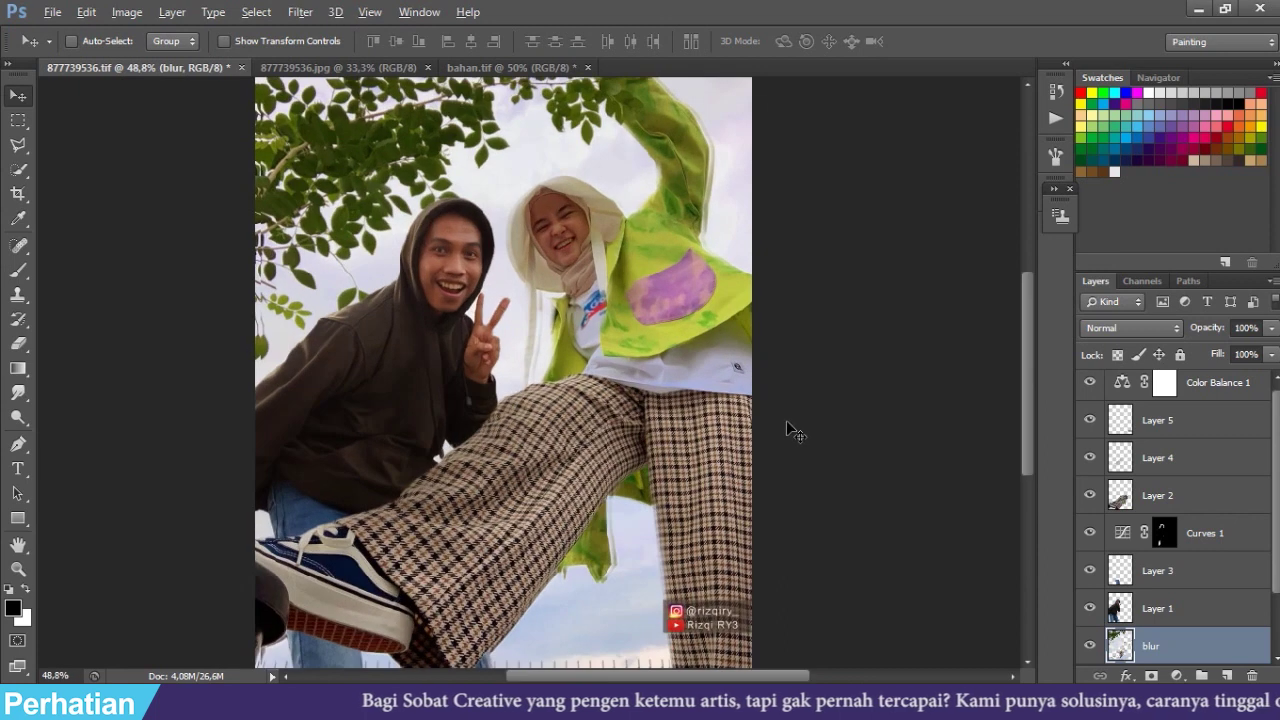
Switch to the 877739536.jpg document showing the smiling woman with her leg raised
click(330, 67)
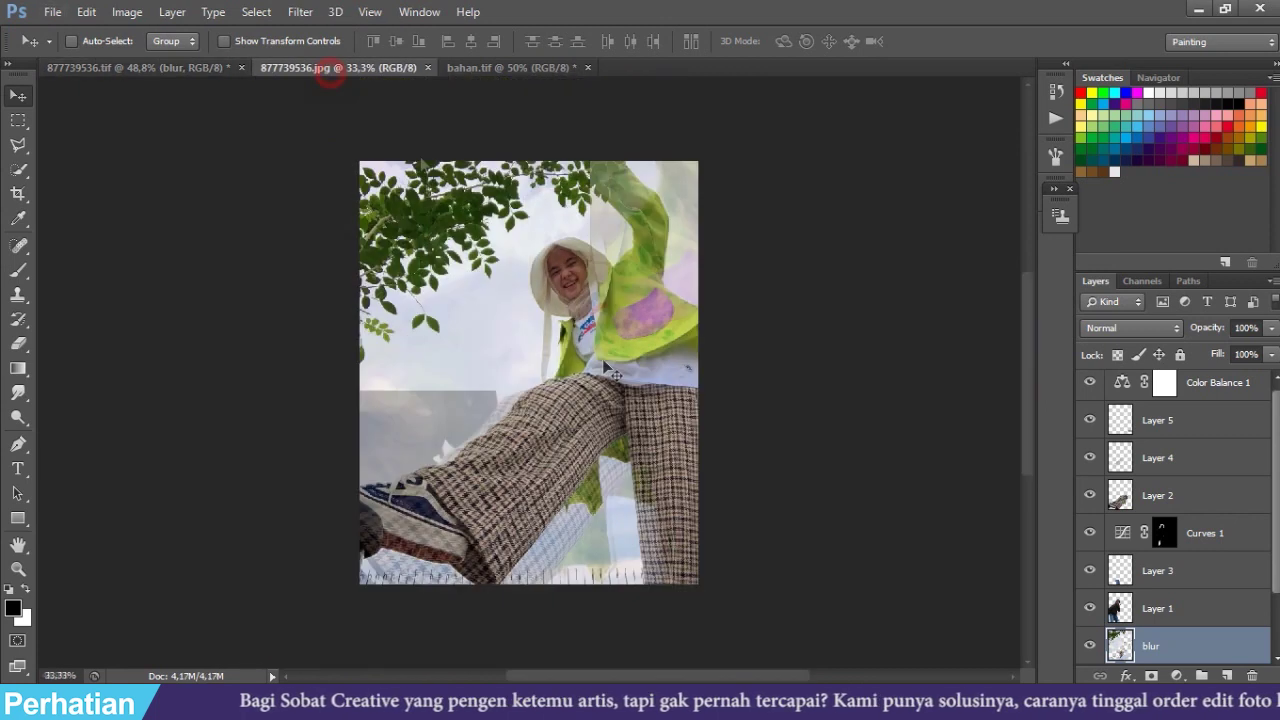
Fit the woman's photo in view, then bring up bahan.tif with the hooded man
scroll(620, 372, up, 2)
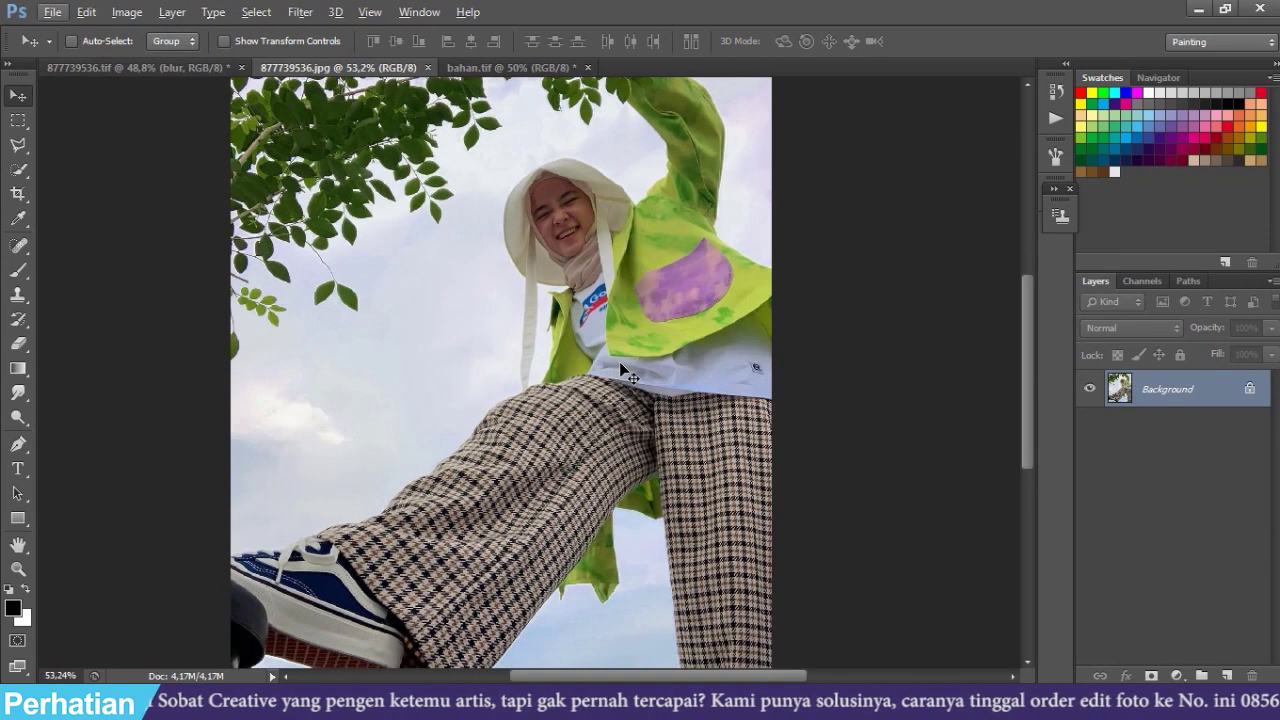
scroll(620, 370, down, 1)
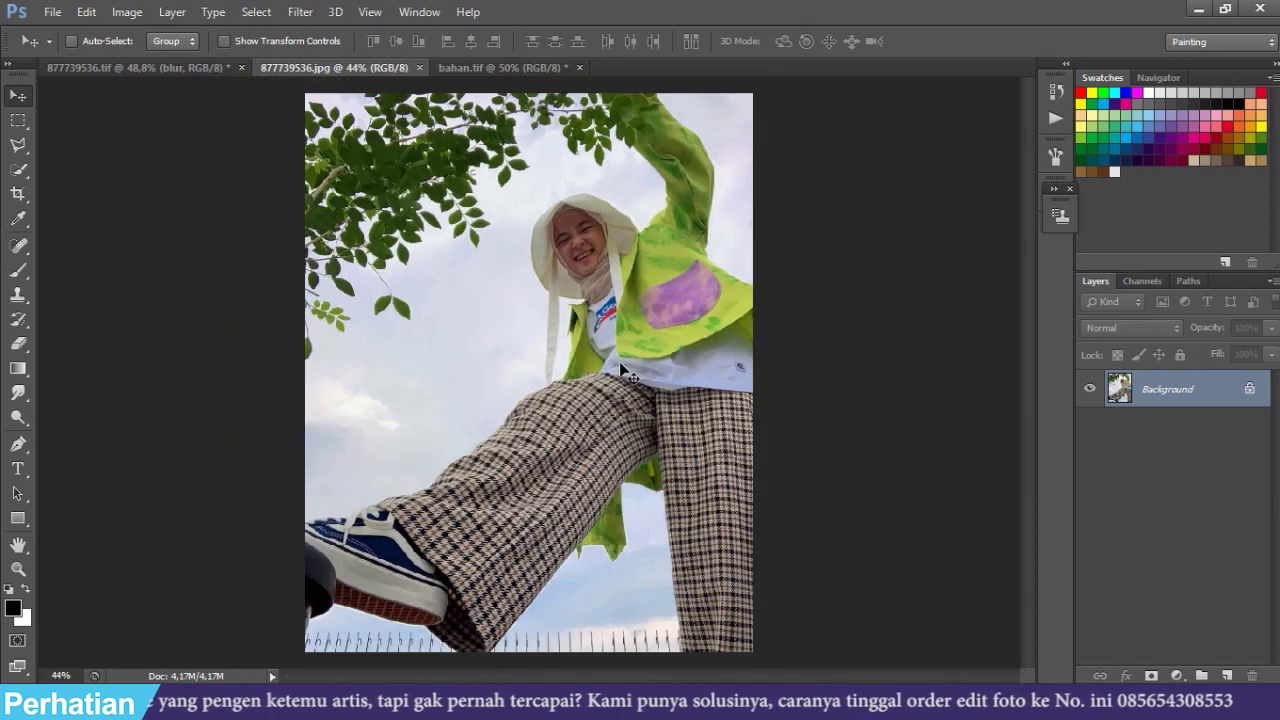
click(490, 67)
scroll(563, 363, up, 2)
scroll(564, 367, down, 1)
key(alt)
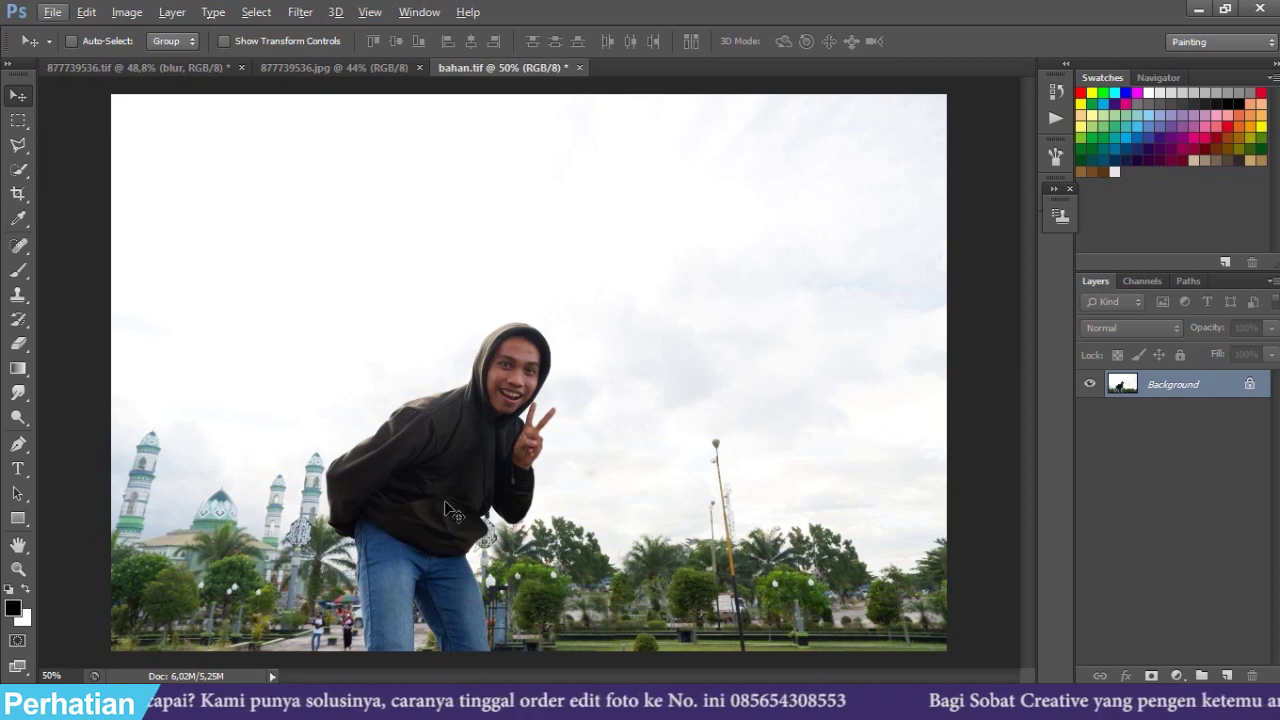
Quick-select the hooded man using Add to selection and drag him toward the woman's photo
key(w)
click(419, 12)
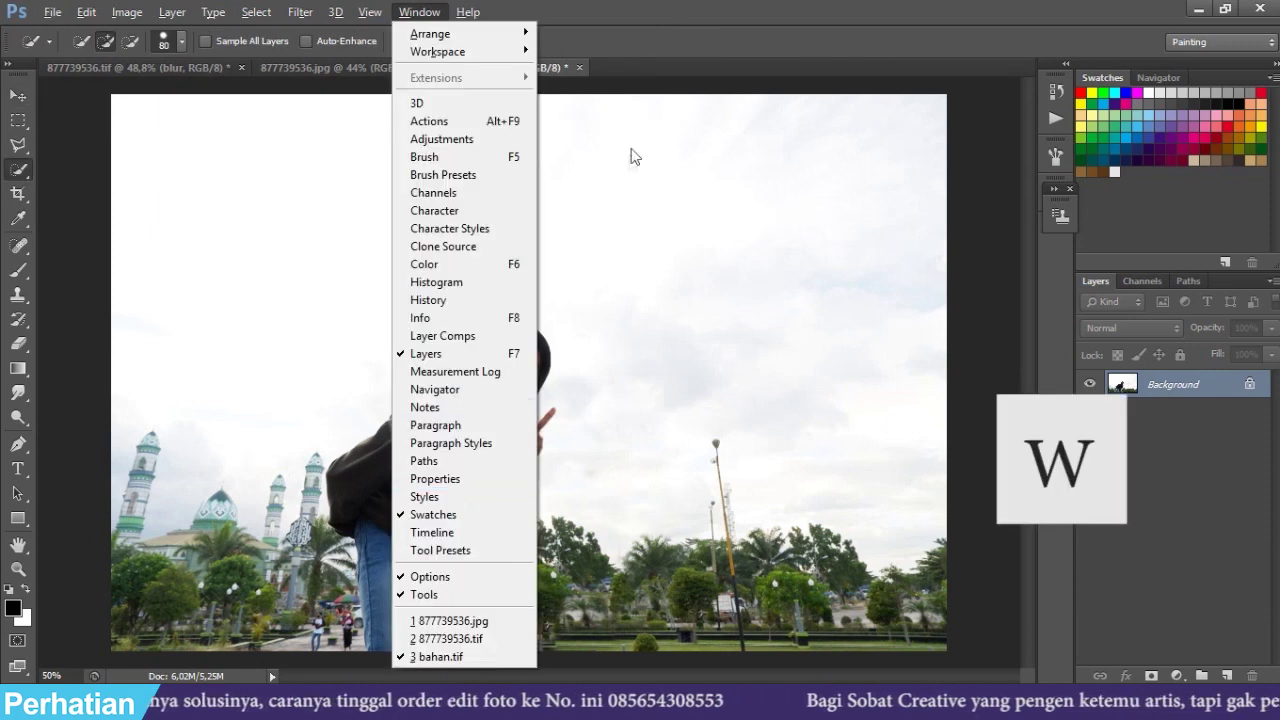
click(745, 12)
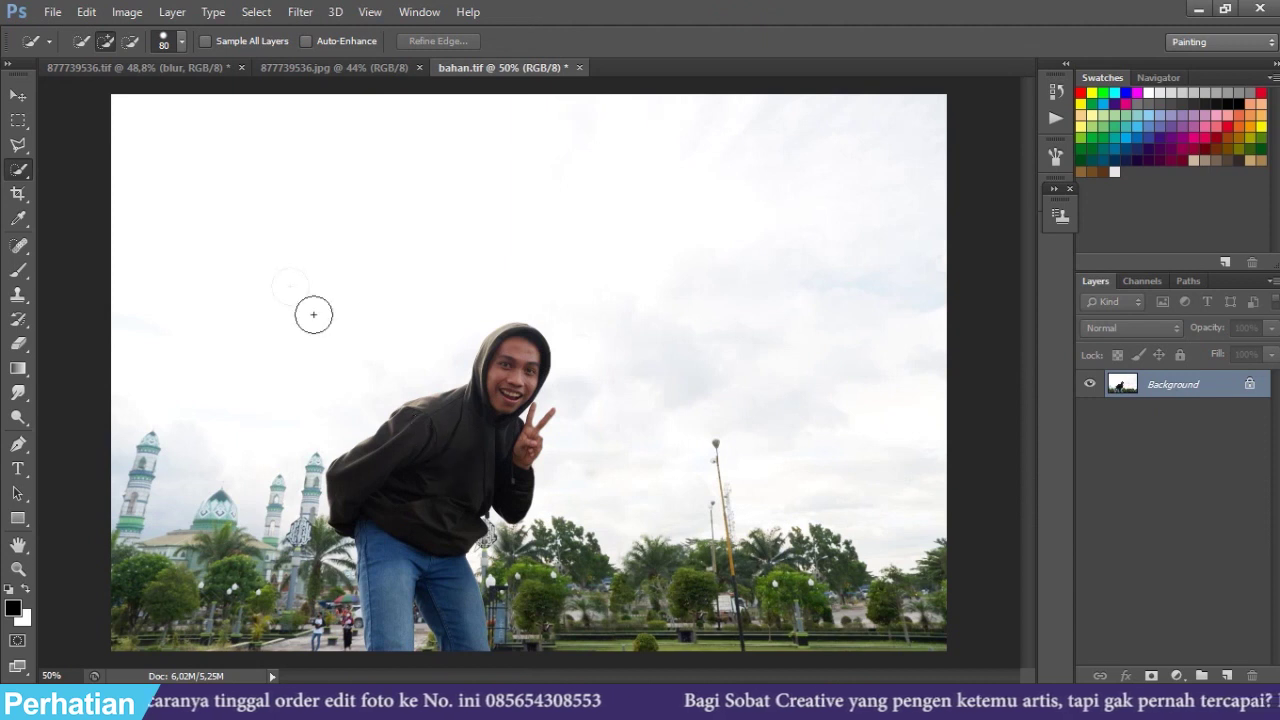
click(105, 41)
drag(540, 395, 515, 467)
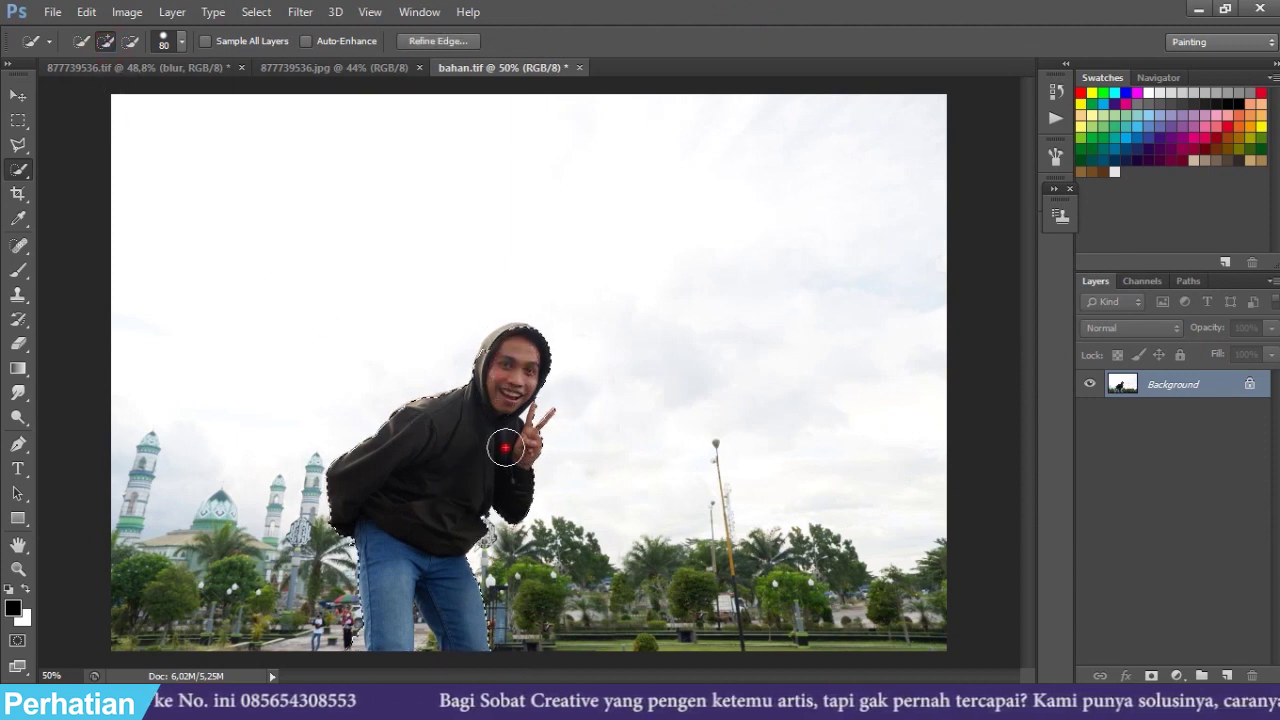
scroll(495, 449, up, 2)
scroll(430, 425, down, 2)
scroll(376, 398, down, 1)
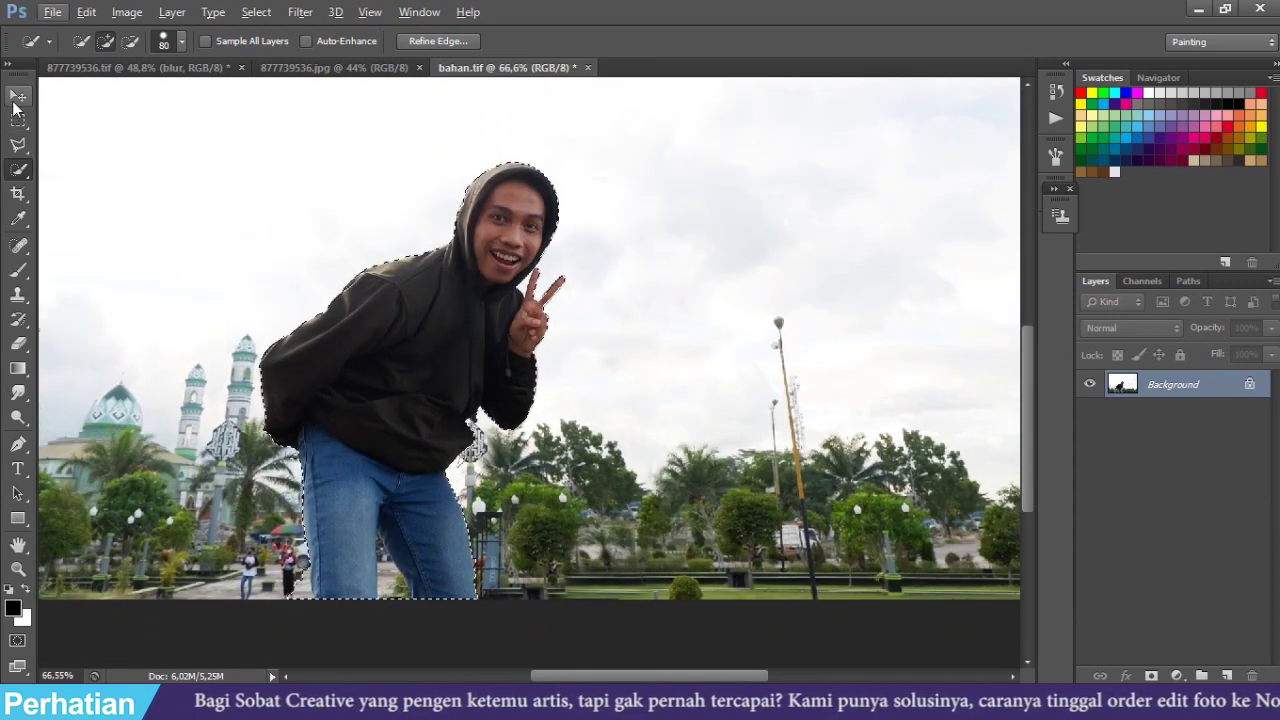
click(17, 95)
mouse_move(412, 312)
mouse_down()
mouse_move(395, 106)
mouse_move(359, 72)
mouse_move(552, 500)
mouse_move(505, 462)
mouse_up()
Free-transform the pasted man: rotate about -7°, scale to roughly 133%, position him left, commit
key(ctrl+t)
drag(622, 356, 606, 314)
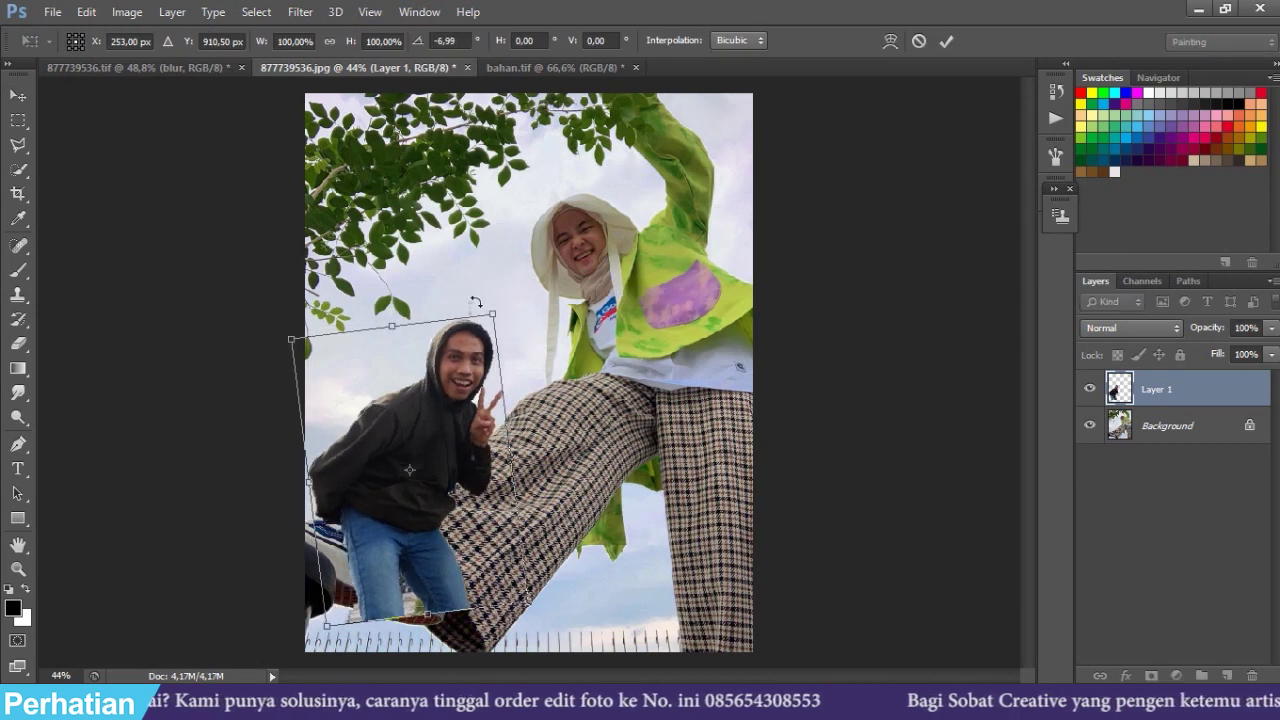
mouse_move(489, 313)
mouse_down()
mouse_move(589, 259)
mouse_move(533, 297)
mouse_move(552, 252)
mouse_up()
drag(492, 310, 462, 307)
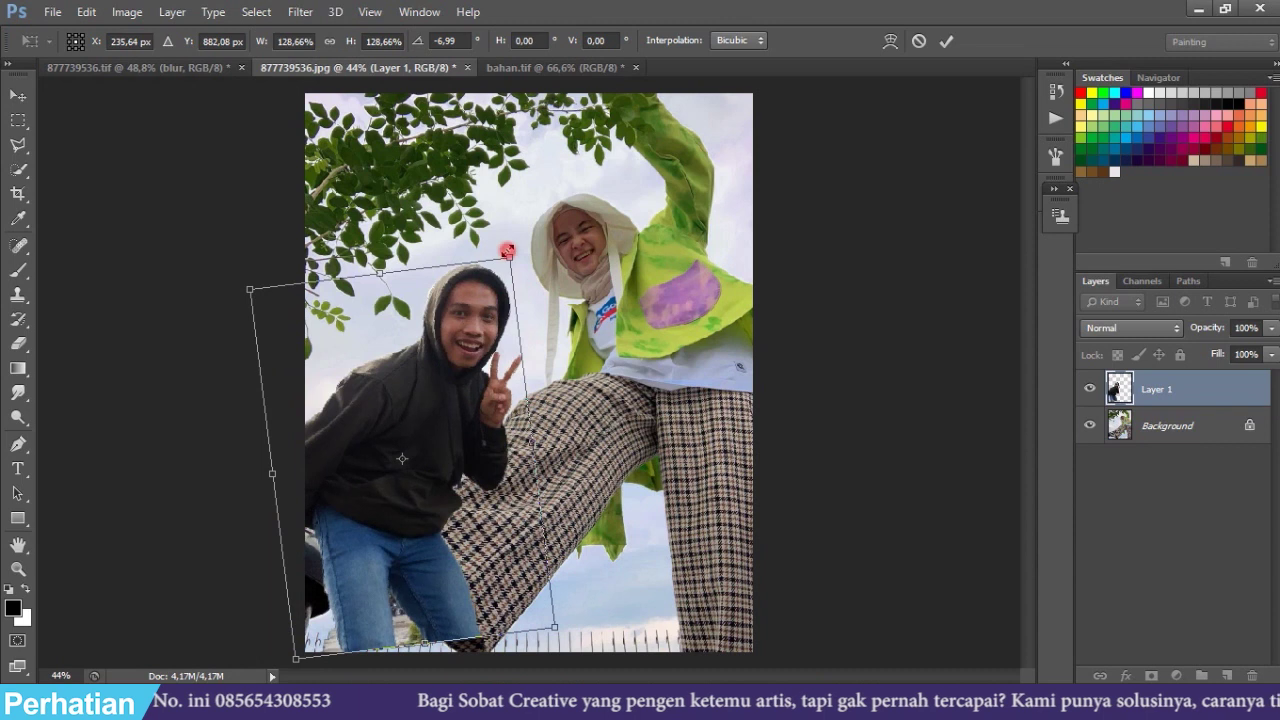
drag(507, 251, 527, 227)
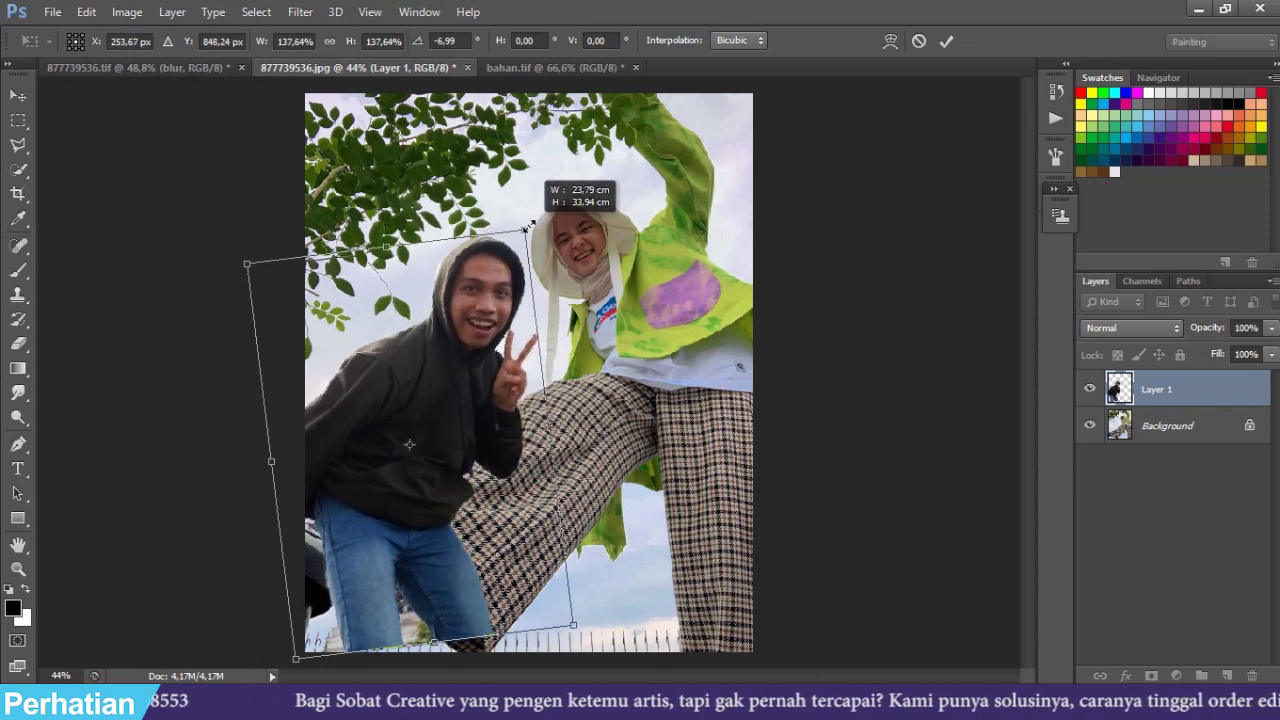
drag(503, 274, 494, 262)
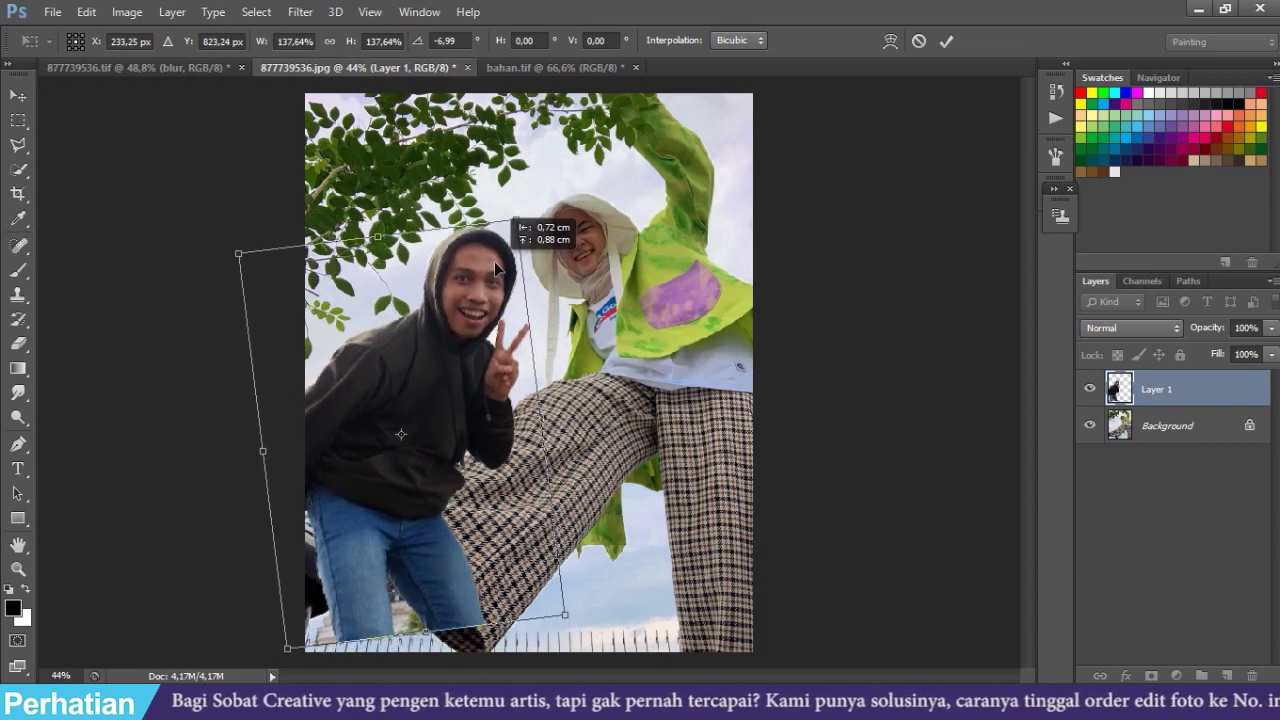
drag(494, 262, 495, 255)
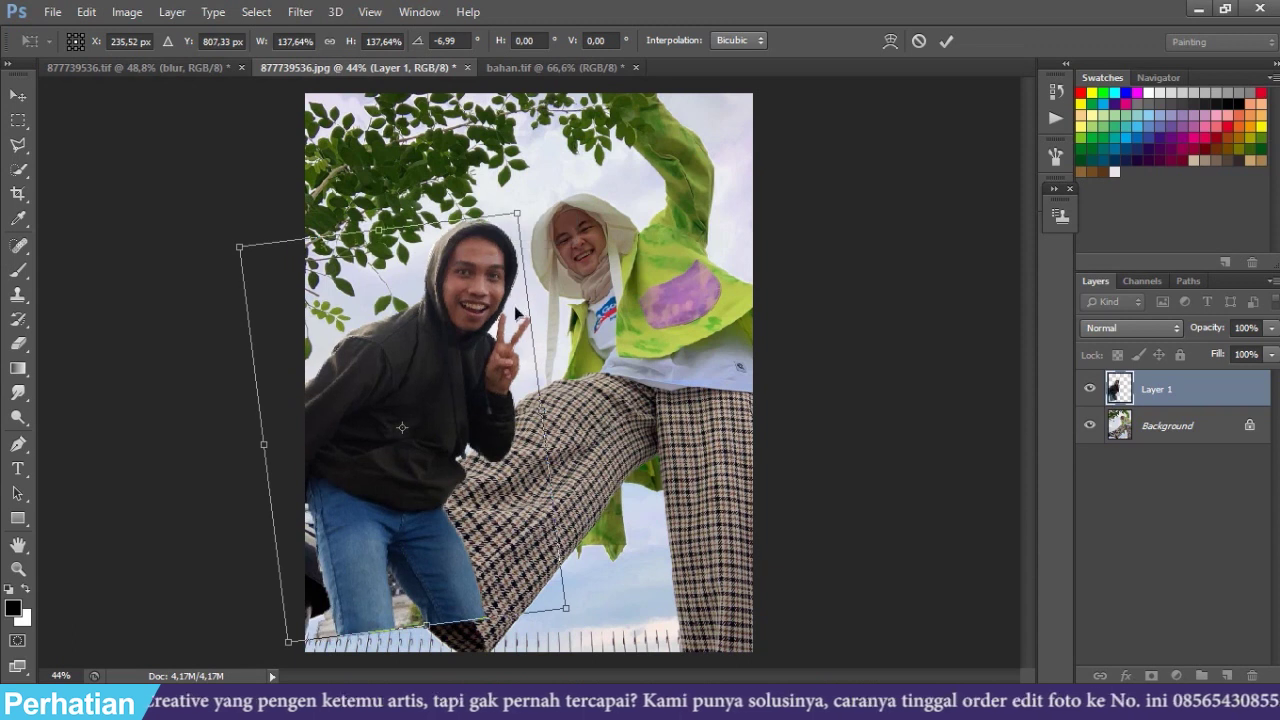
drag(516, 207, 494, 268)
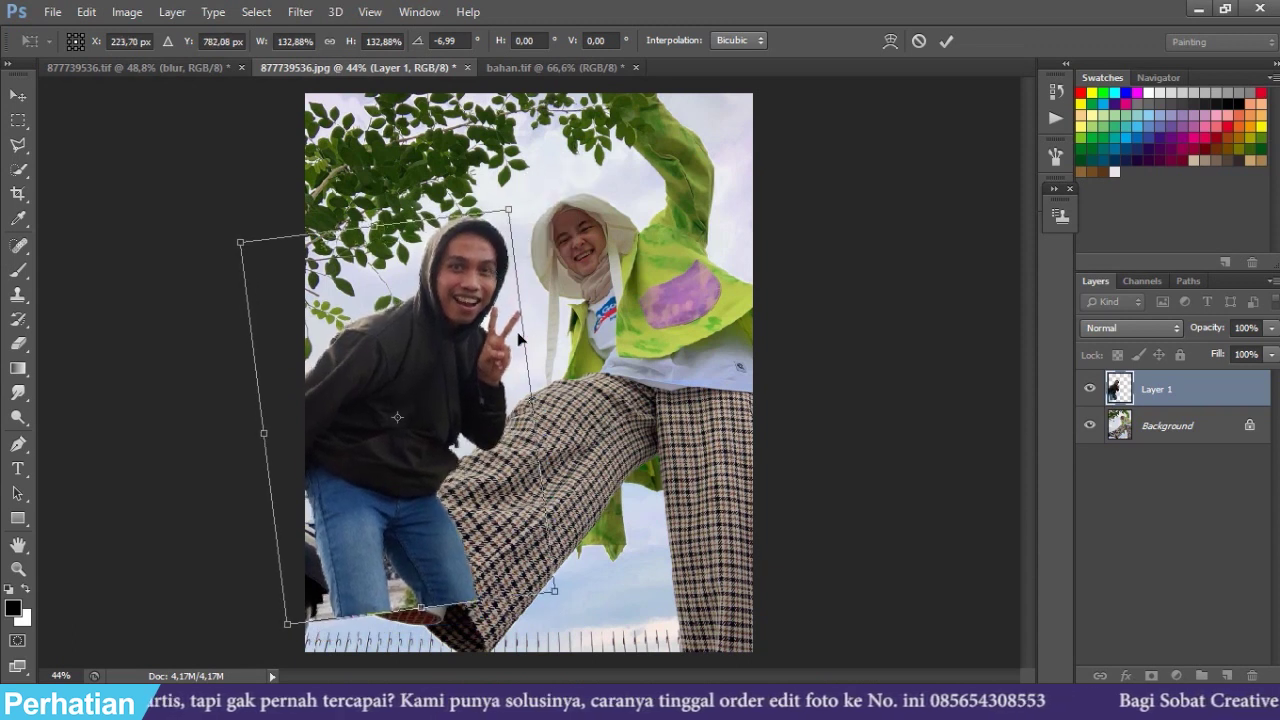
drag(518, 338, 524, 340)
key(Return)
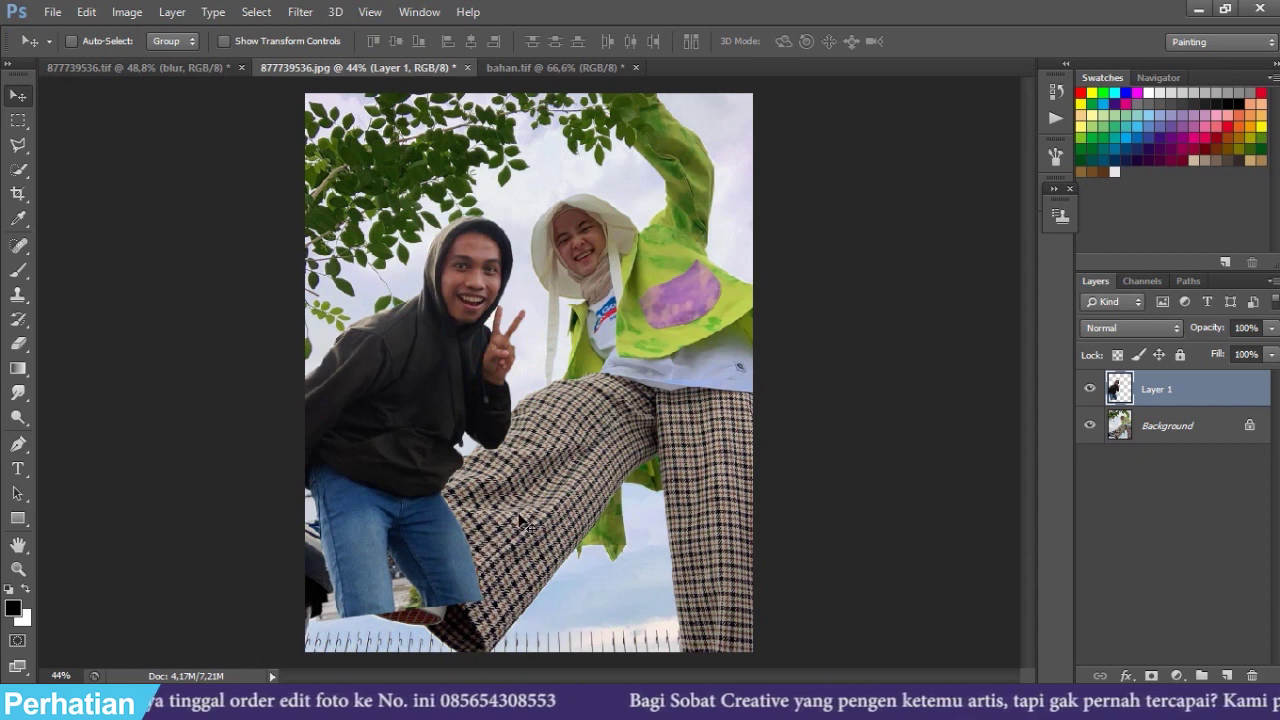
Rename Layer 1 to saya, pinch its top with Perspective, and nudge the man down
double_click(1157, 389)
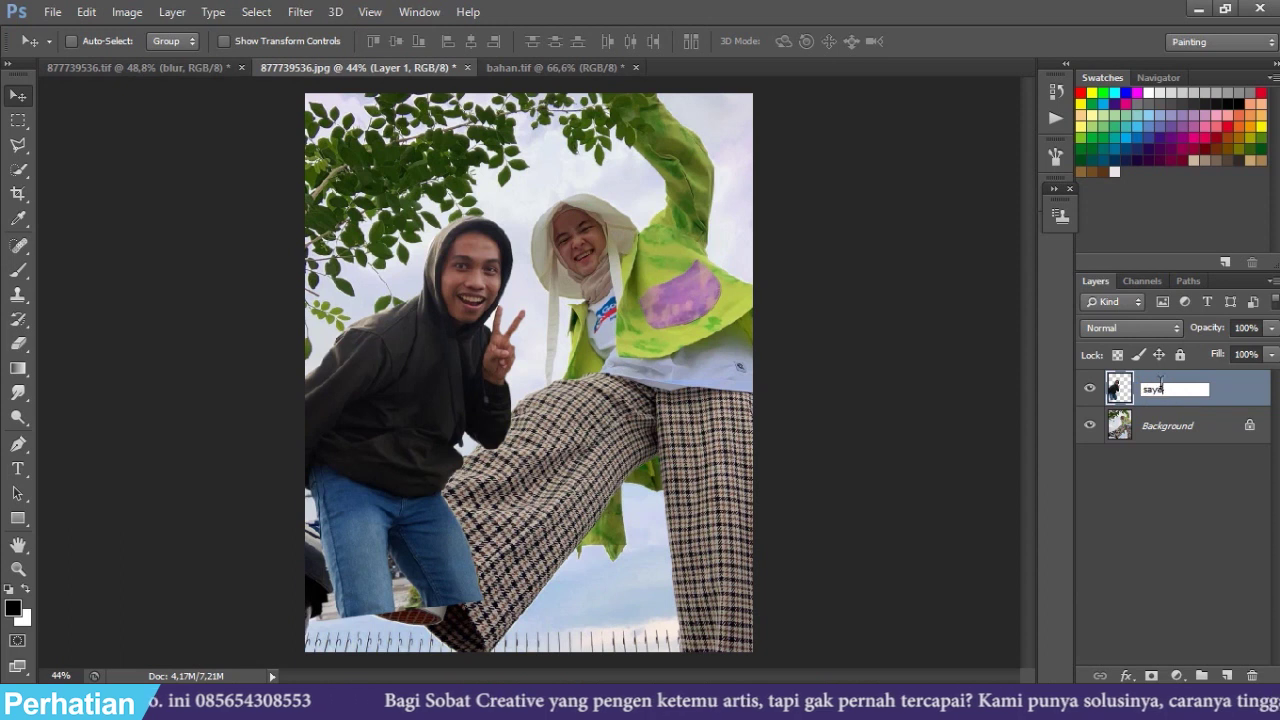
key(Return)
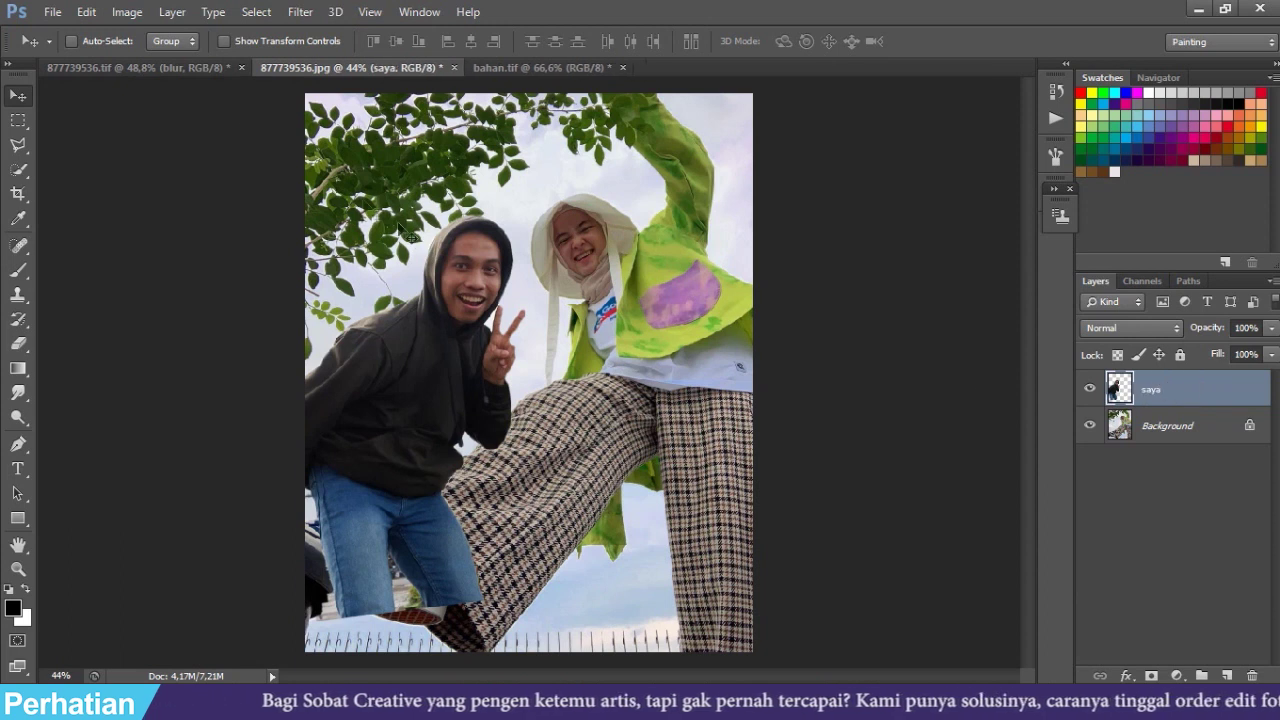
click(87, 12)
mouse_move(149, 362)
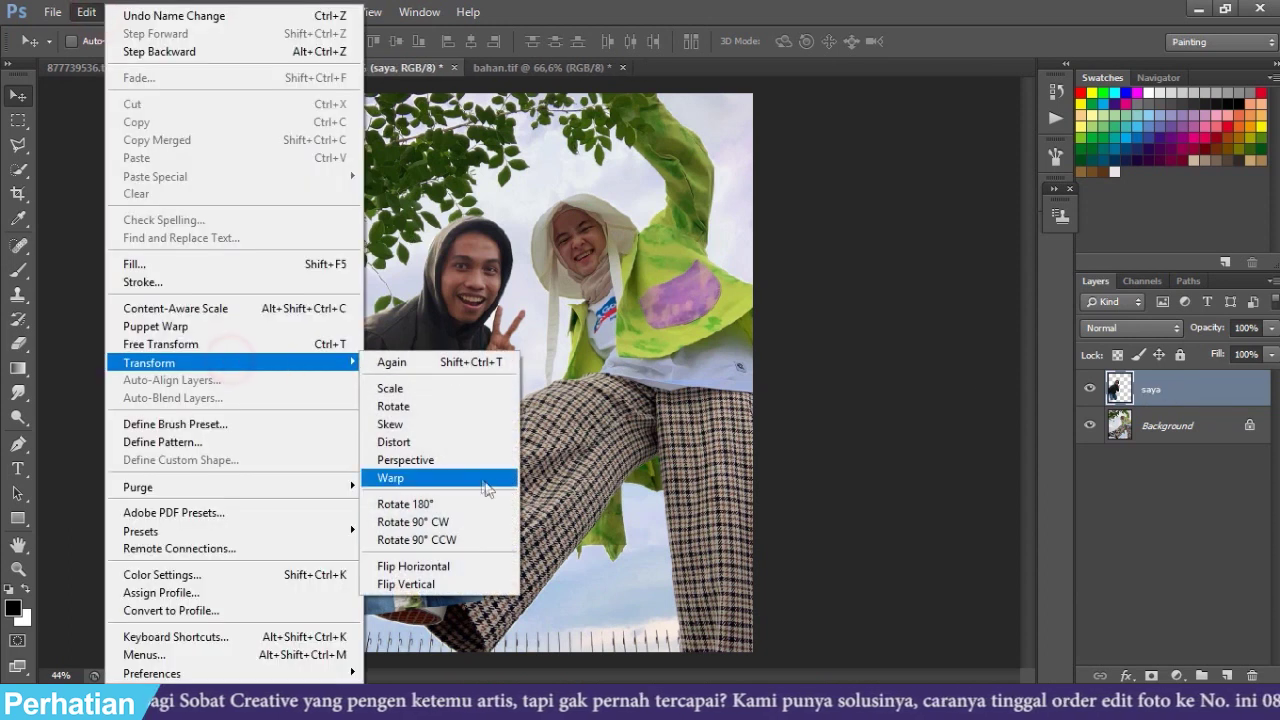
click(480, 460)
drag(266, 217, 279, 215)
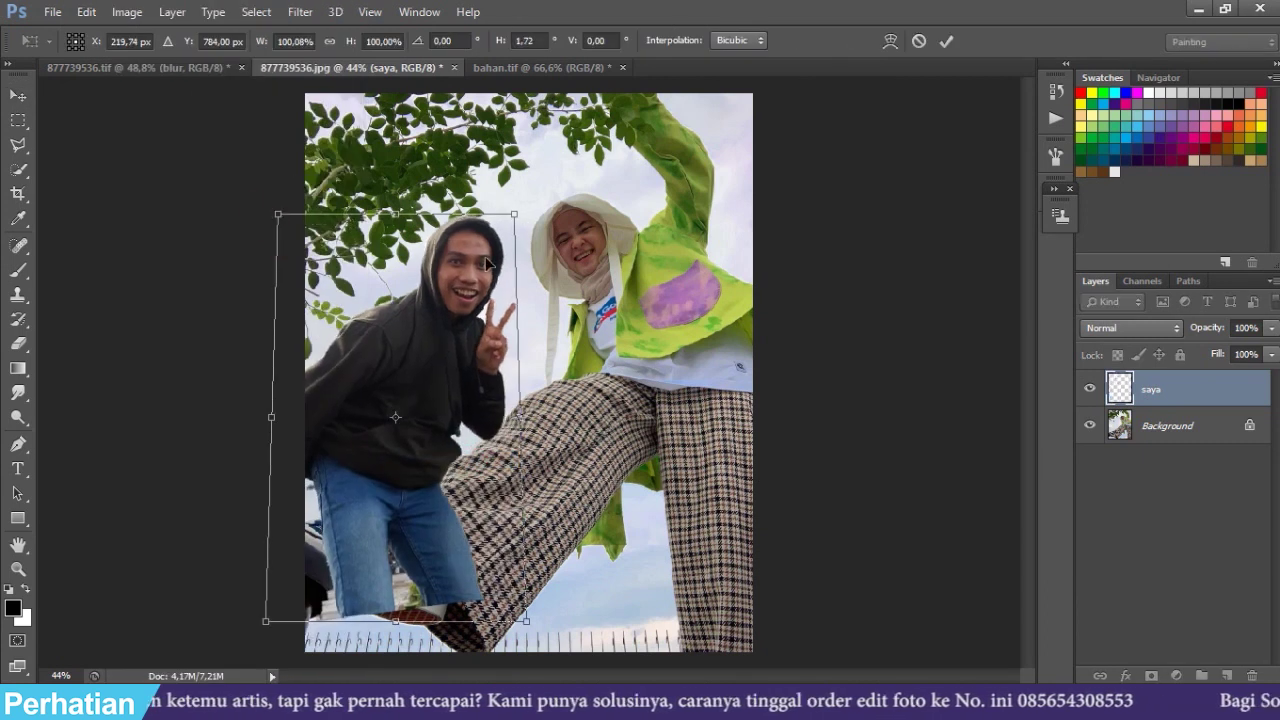
double_click(462, 314)
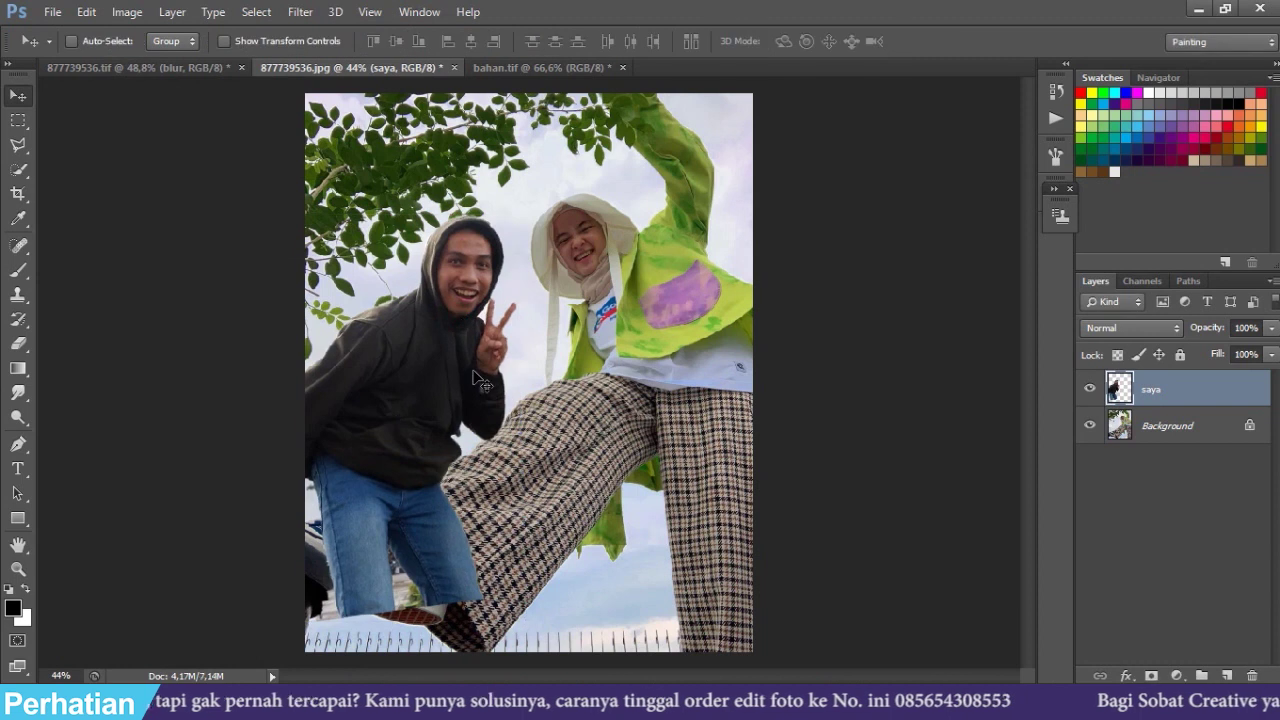
drag(462, 497, 464, 500)
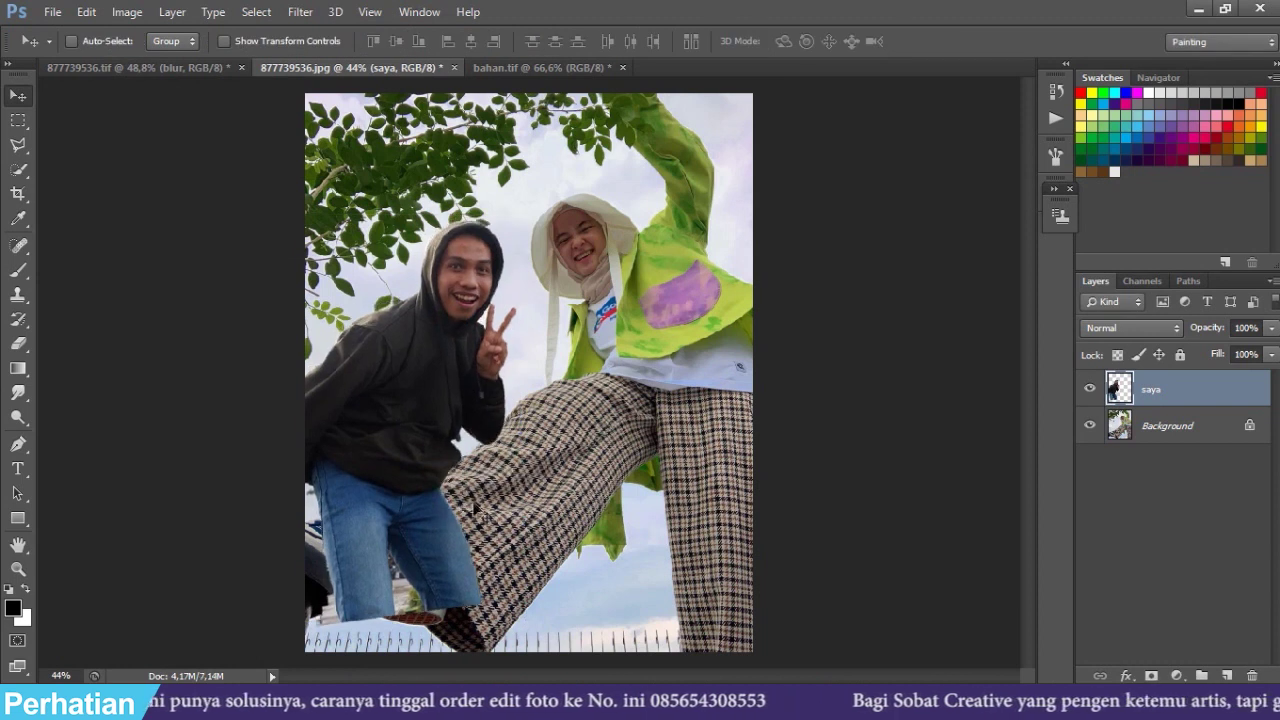
key(c)
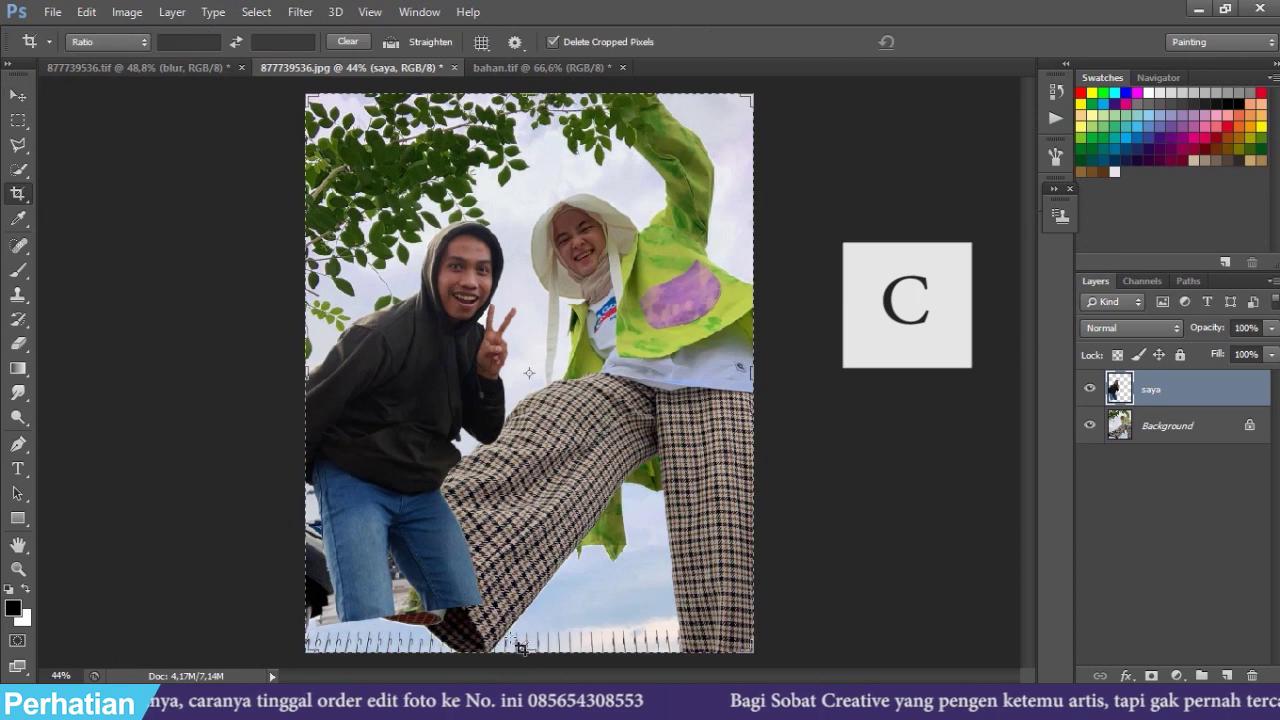
Crop the bottom strip off the canvas, above the fence line
drag(527, 652, 526, 627)
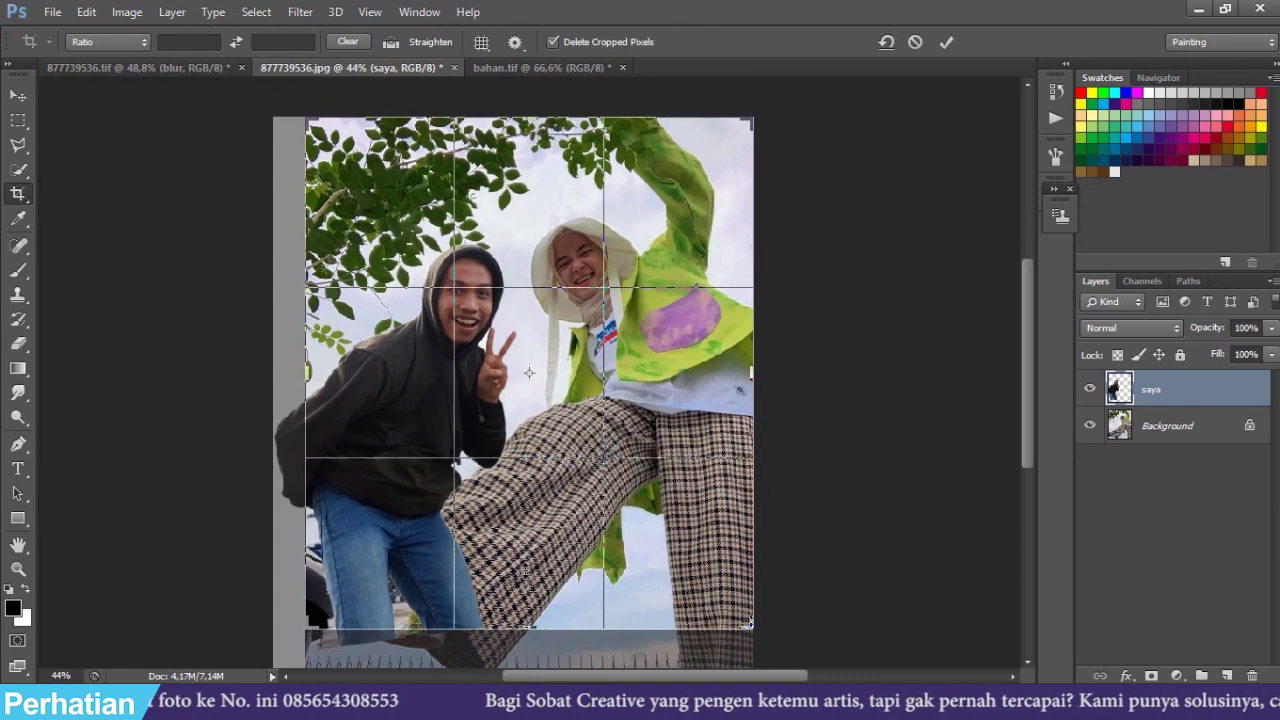
key(Return)
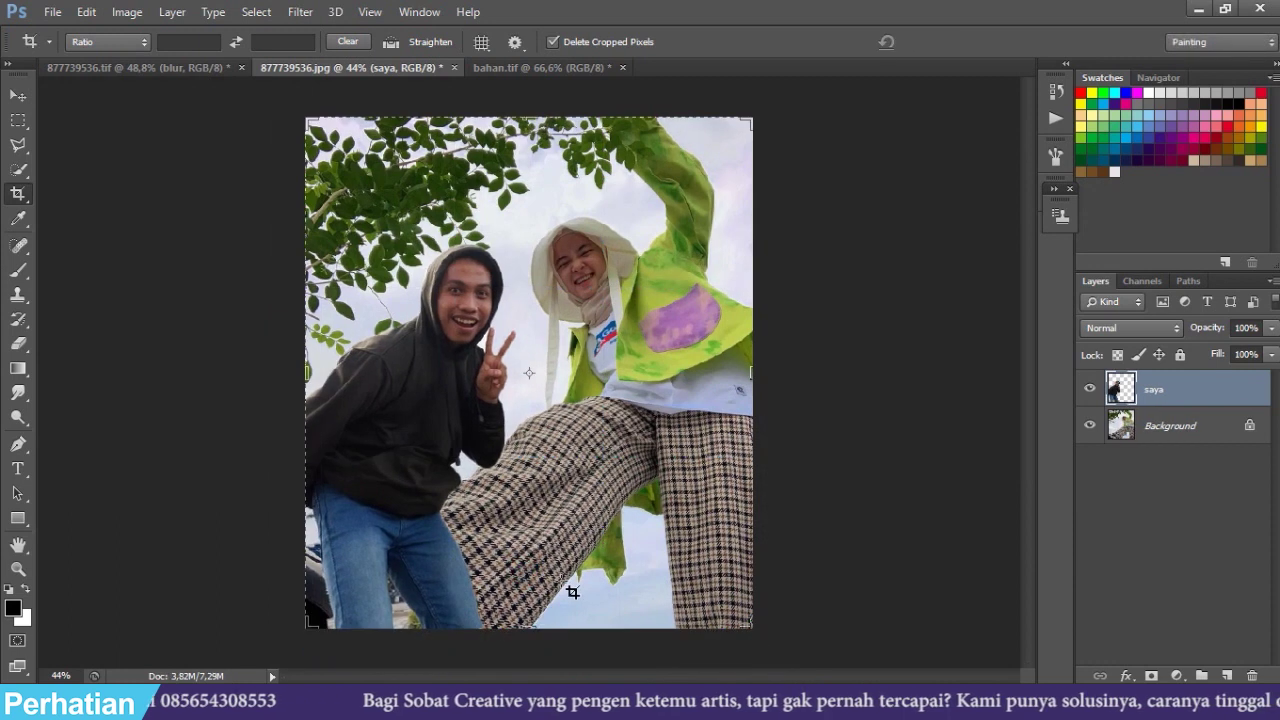
click(20, 98)
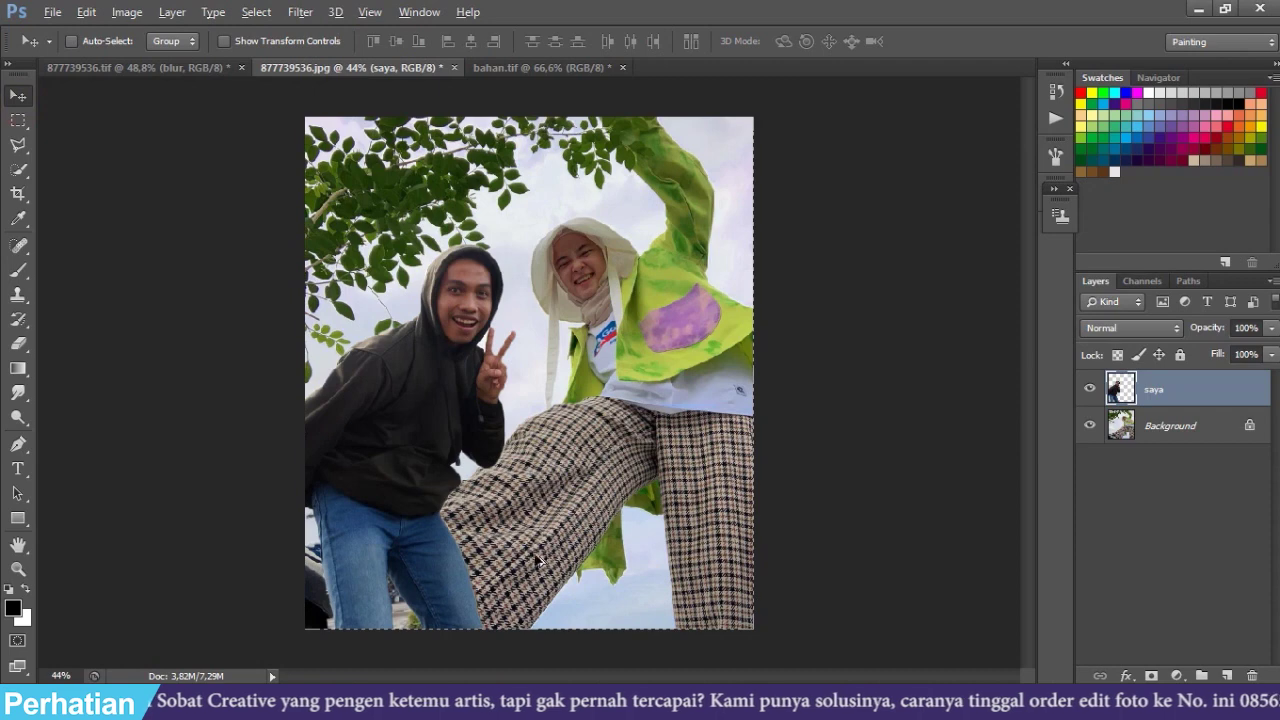
Set up the Eraser with a smaller brush at 7% hardness
scroll(548, 555, up, 2)
scroll(441, 364, up, 1)
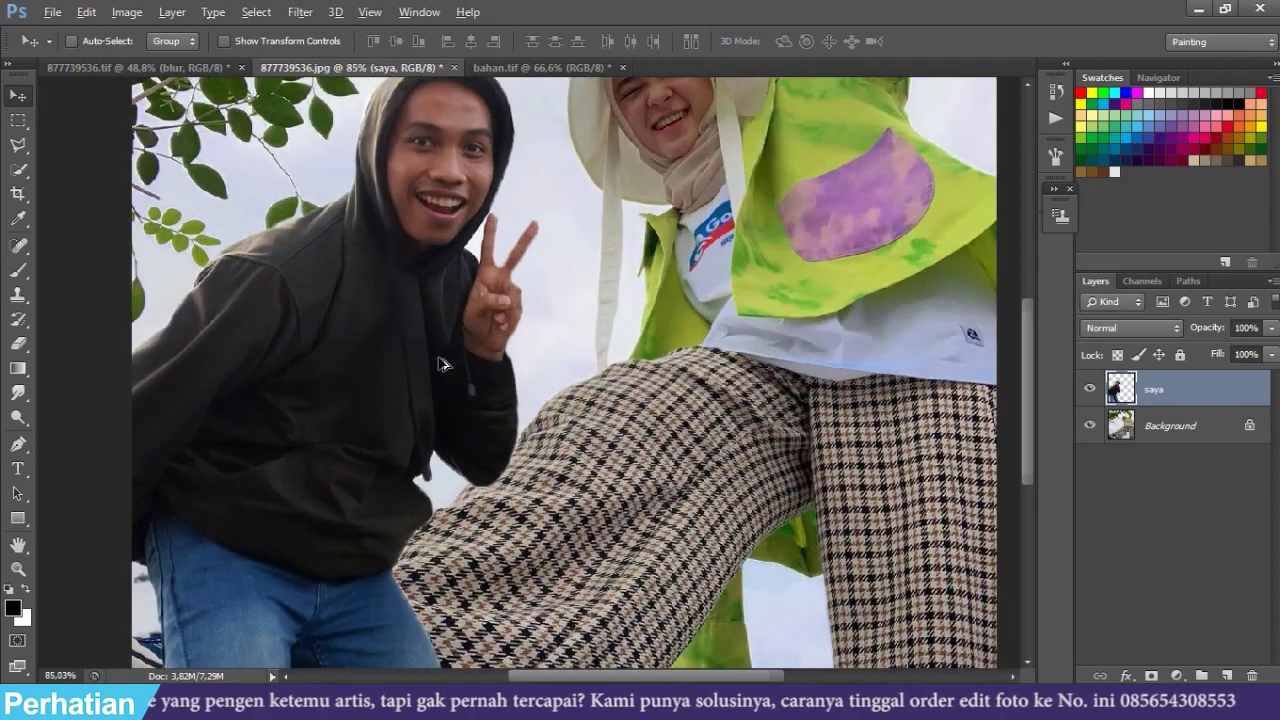
scroll(330, 390, up, 2)
scroll(250, 410, up, 1)
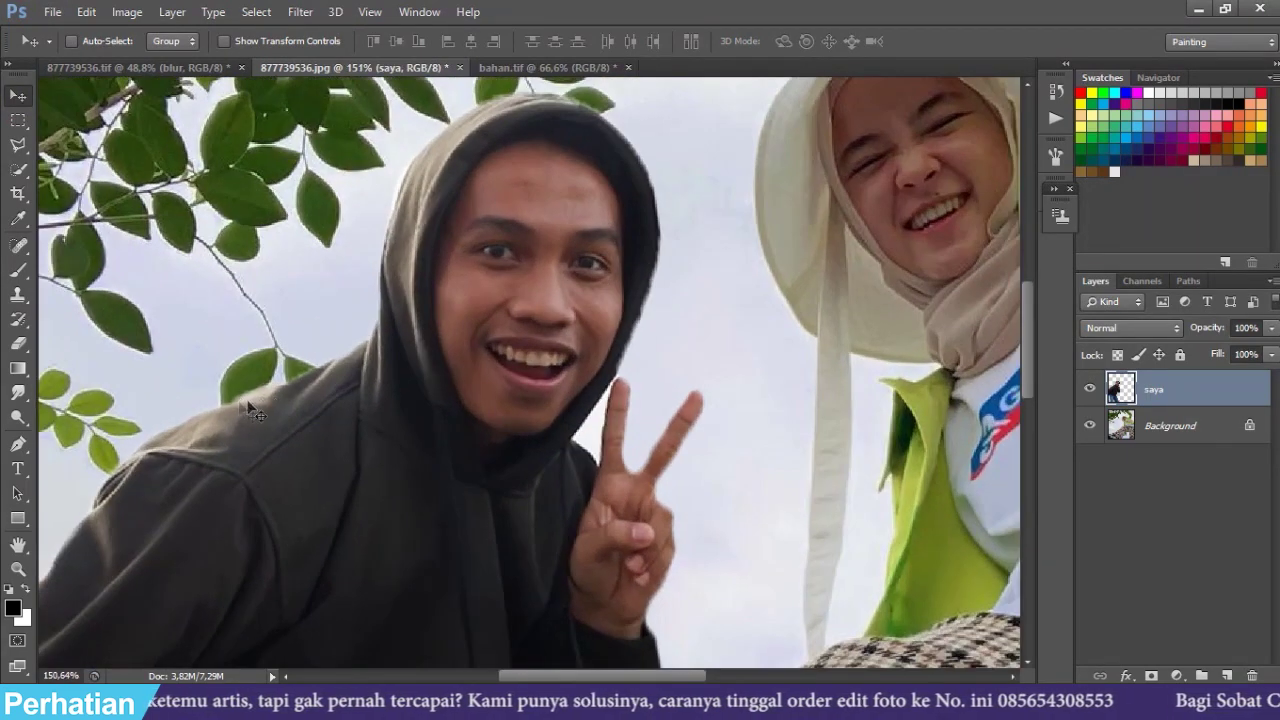
scroll(257, 381, down, 2)
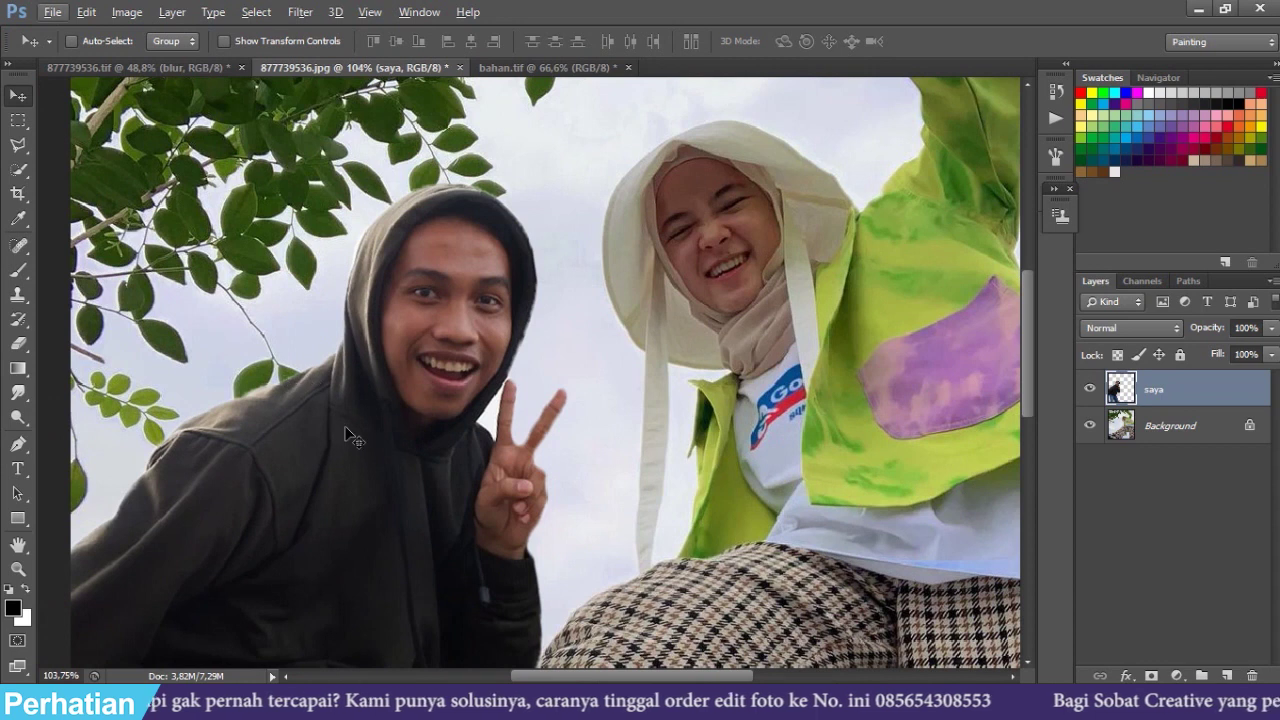
scroll(345, 432, down, 1)
scroll(345, 432, down, 1)
scroll(247, 522, up, 2)
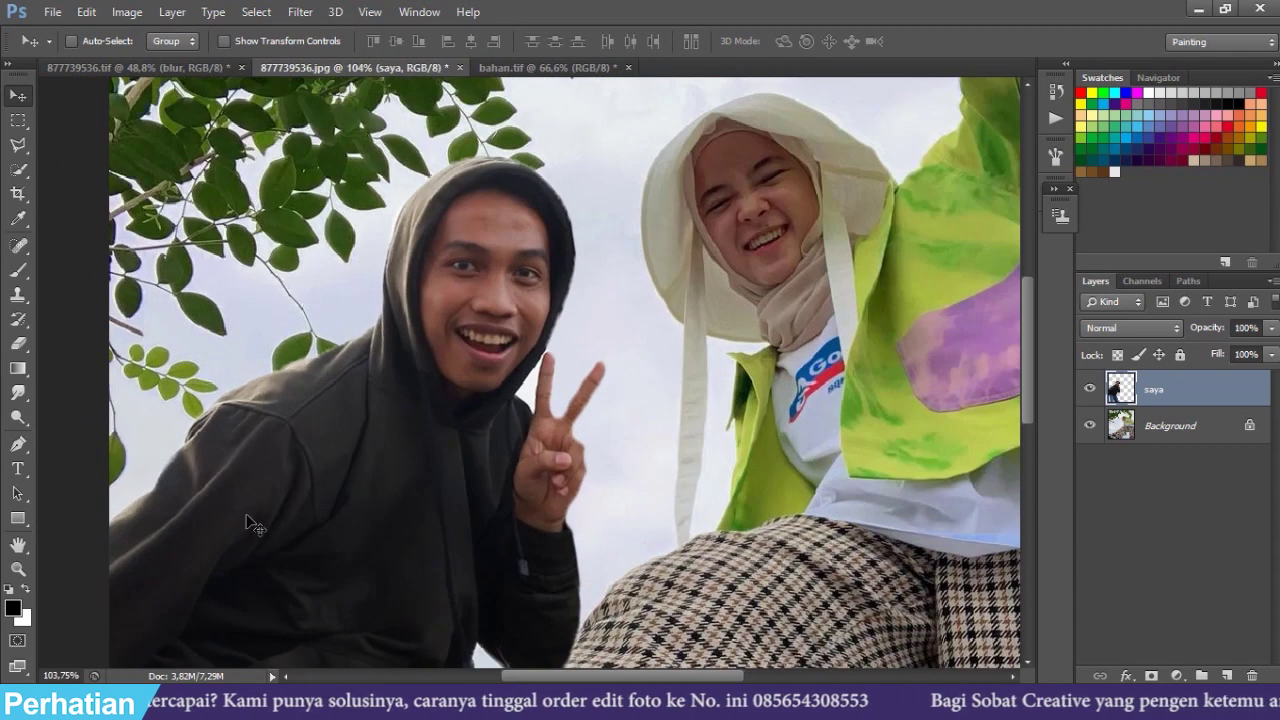
key(e)
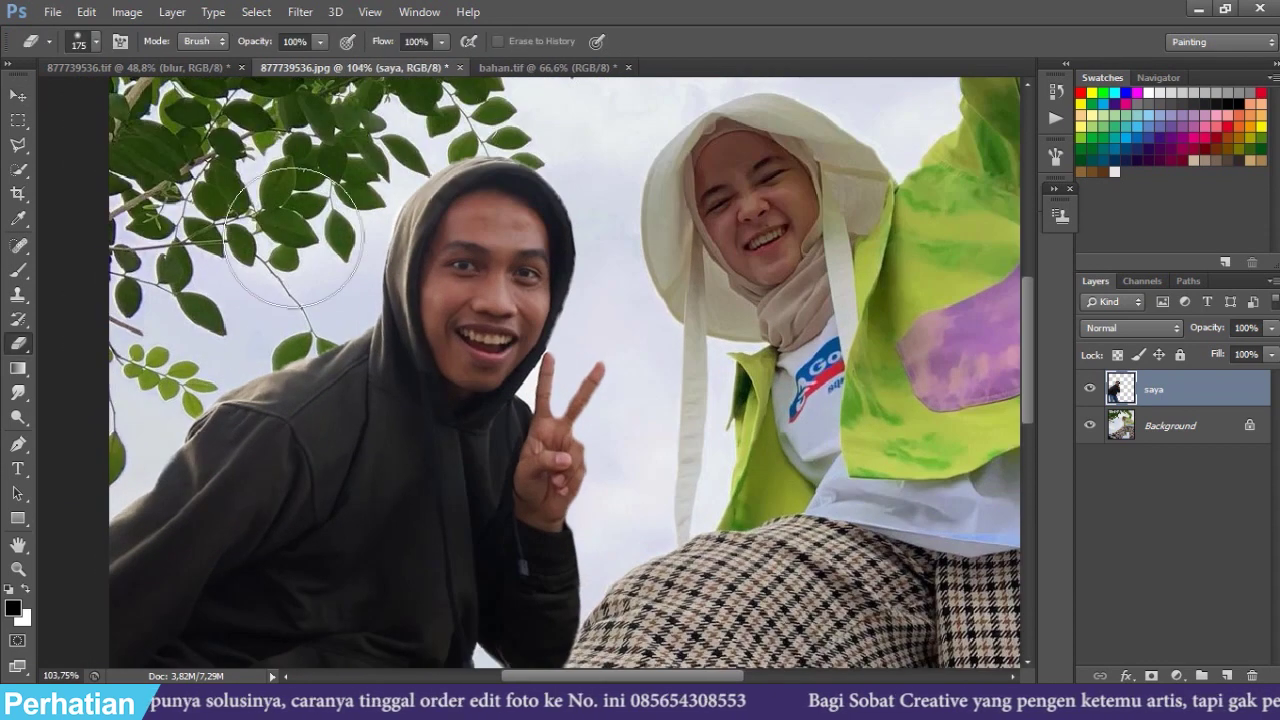
key(bracketleft)
key(bracketleft)
key(bracketleft)
key(bracketleft)
key(bracketleft)
key(bracketleft)
key(bracketleft)
key(bracketleft)
key(bracketleft)
key(bracketleft)
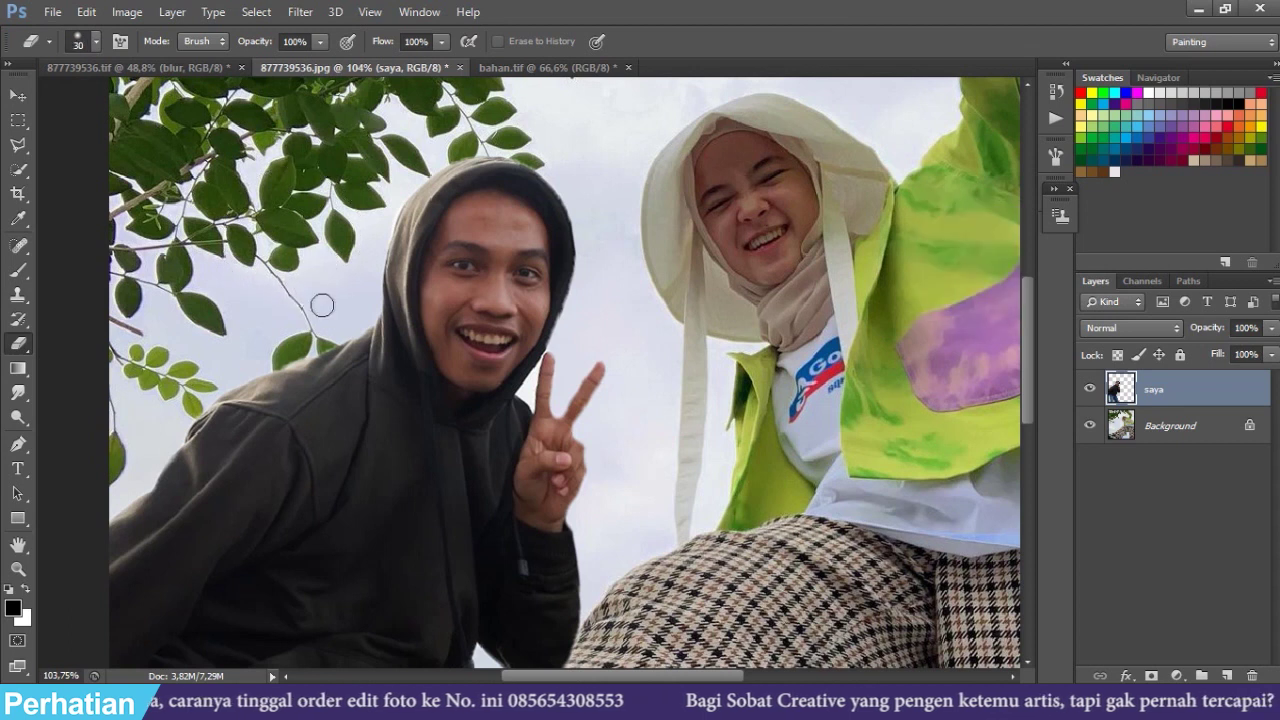
right_click(322, 305)
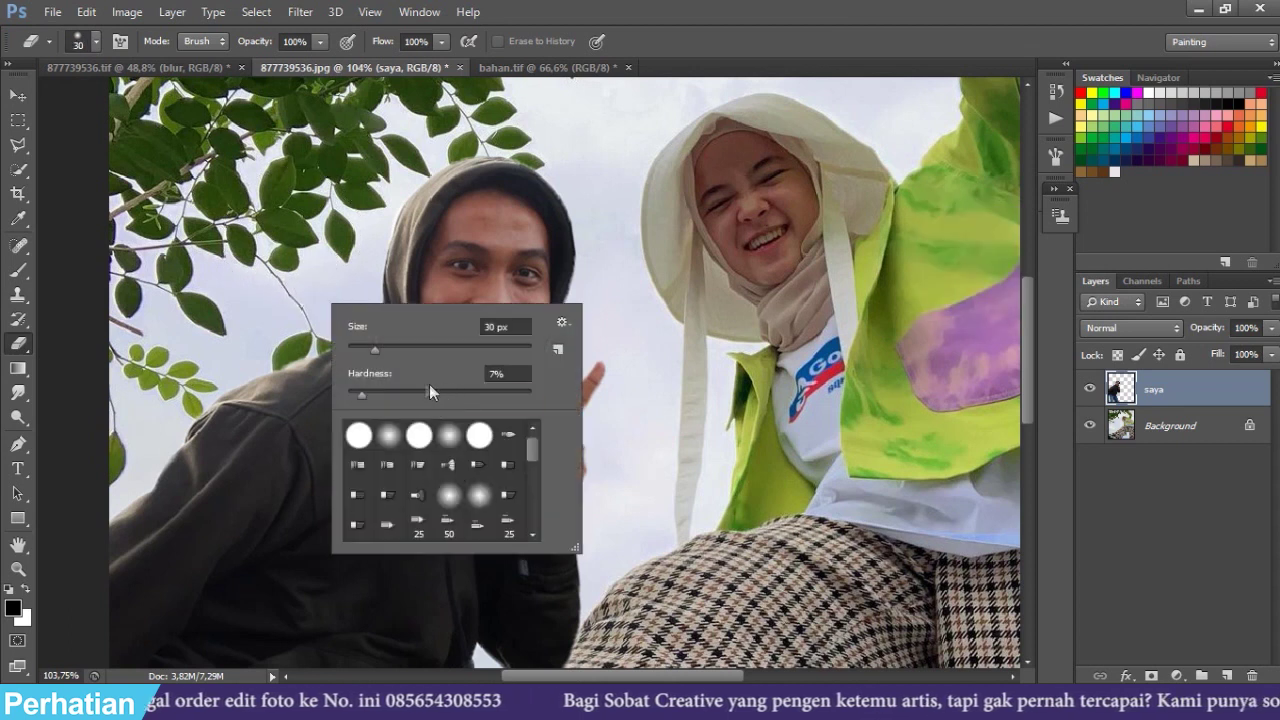
click(314, 42)
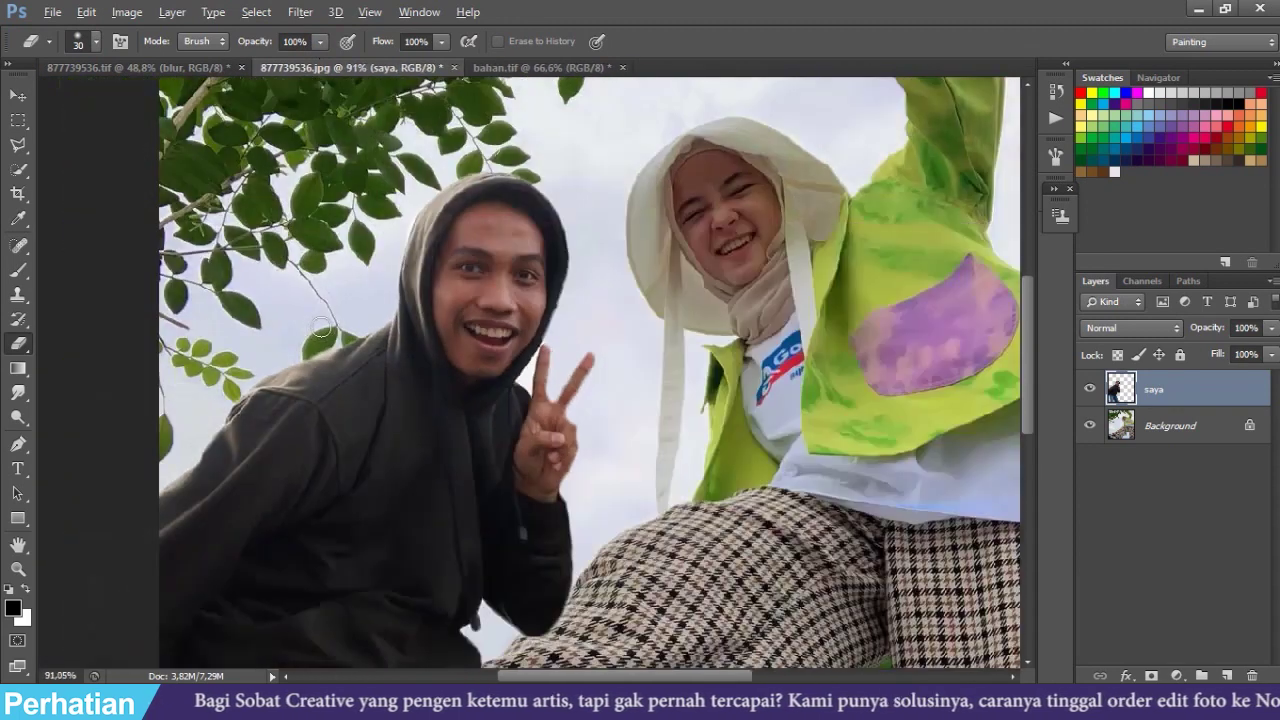
Zoom in on the hood edge and shrink the eraser further for fine cleanup
alt+scroll(322, 330, up, 5)
alt+scroll(331, 331, up, 2)
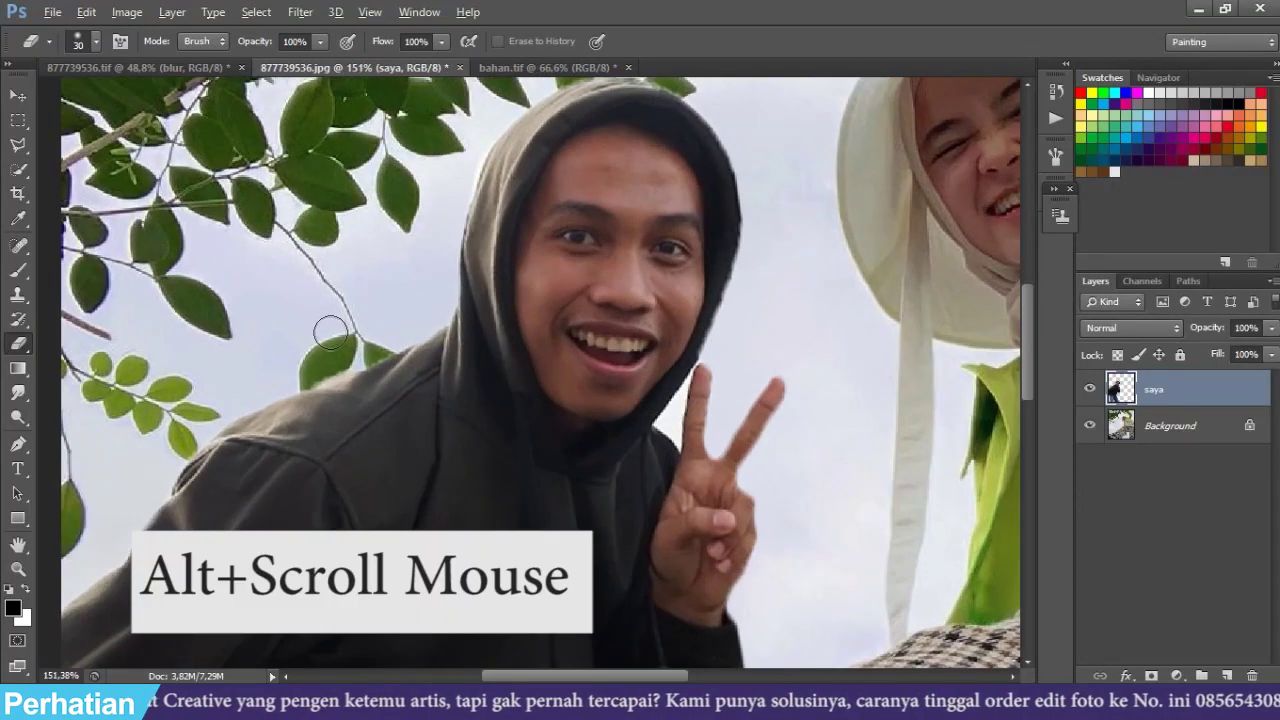
alt+scroll(331, 331, up, 2)
alt+scroll(331, 331, up, 2)
key(bracketleft)
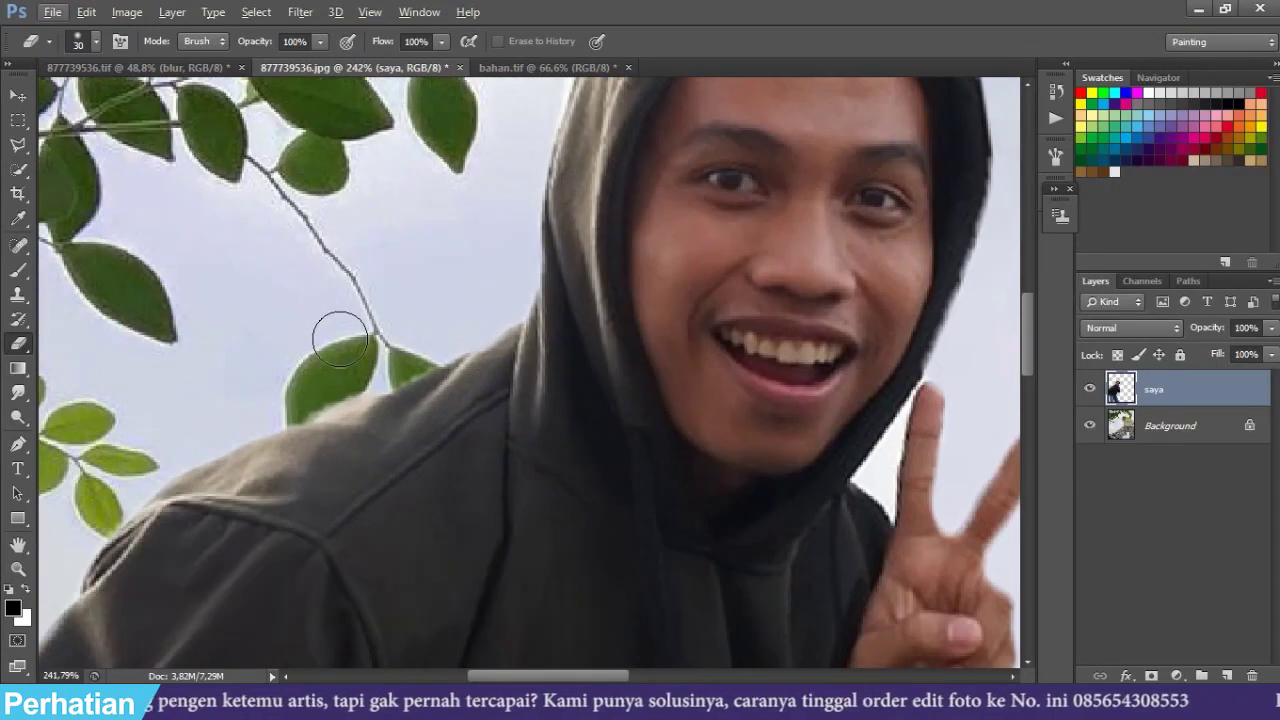
key(bracketleft)
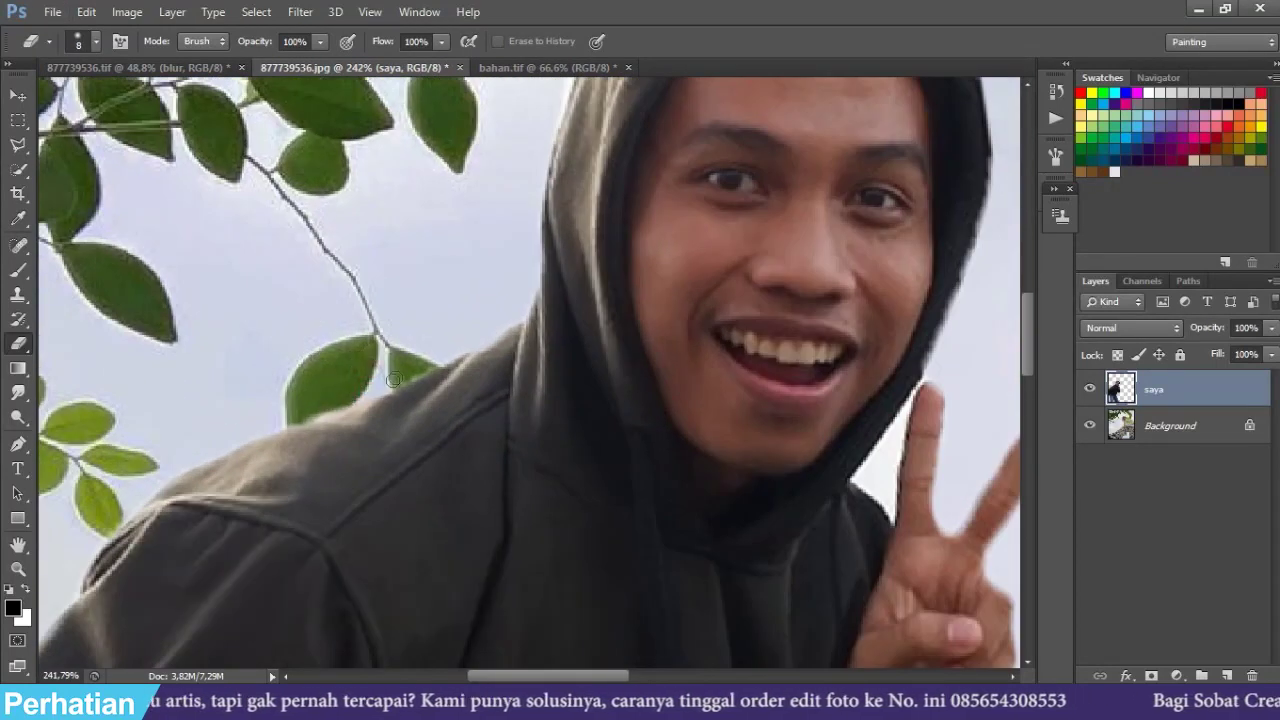
alt+scroll(543, 417, down, 2)
alt+scroll(543, 417, down, 2)
alt+scroll(543, 417, down, 1)
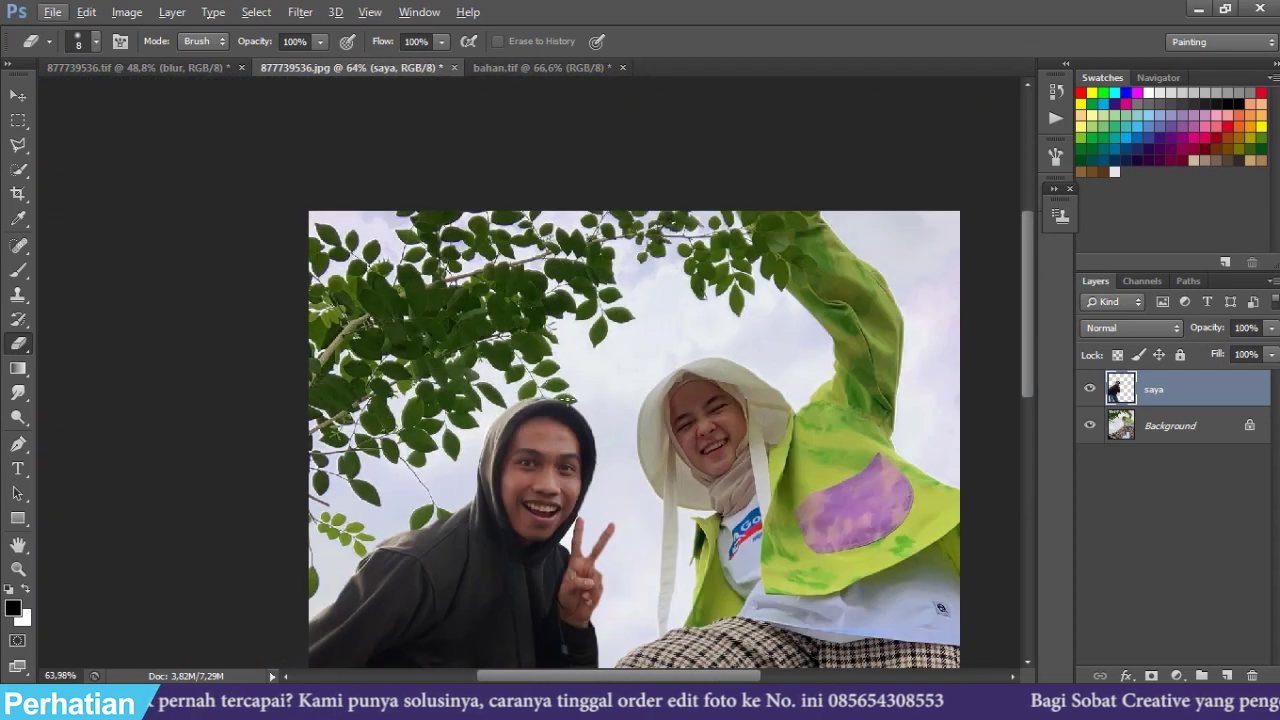
click(18, 95)
scroll(470, 508, down, 1)
scroll(470, 508, down, 1)
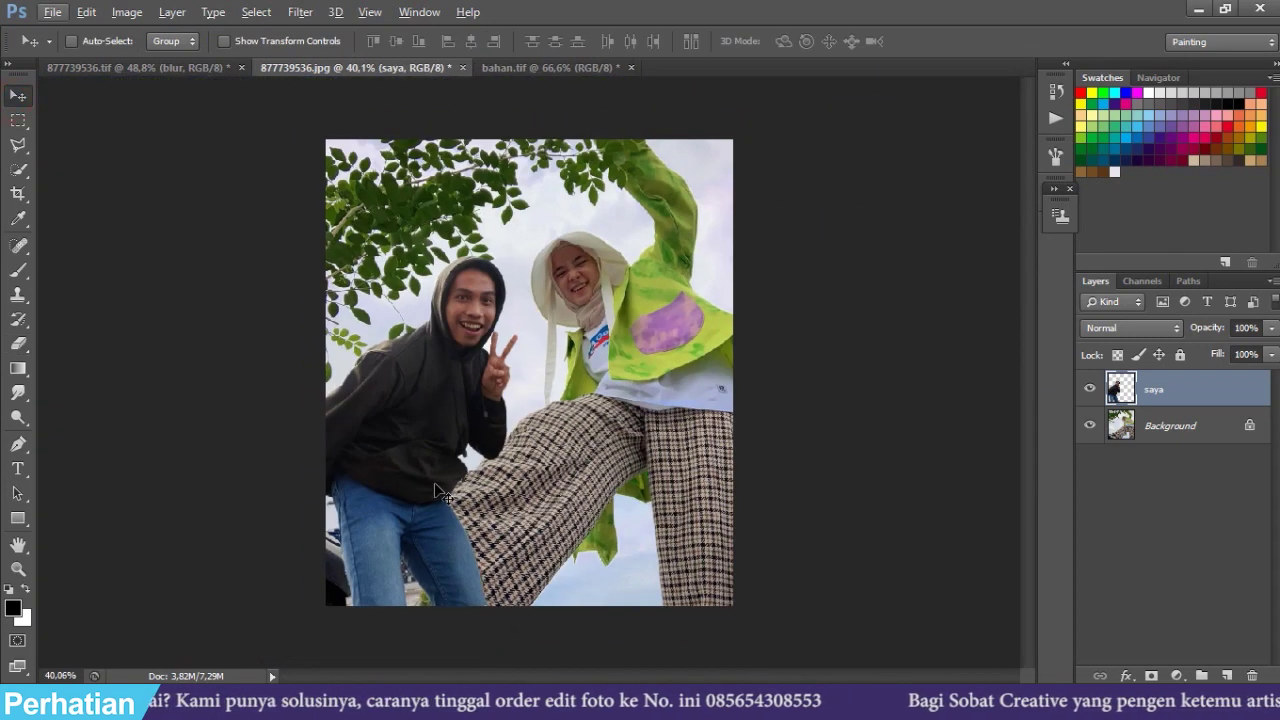
scroll(470, 508, up, 1)
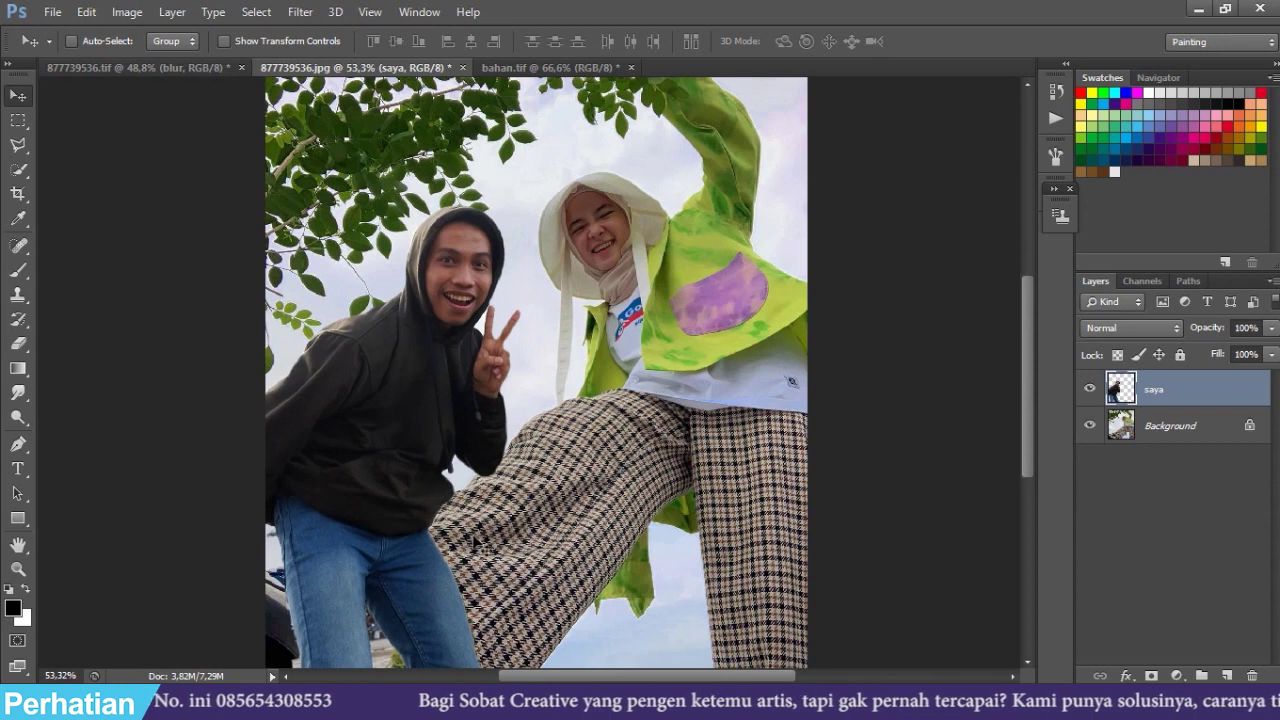
scroll(573, 545, down, 2)
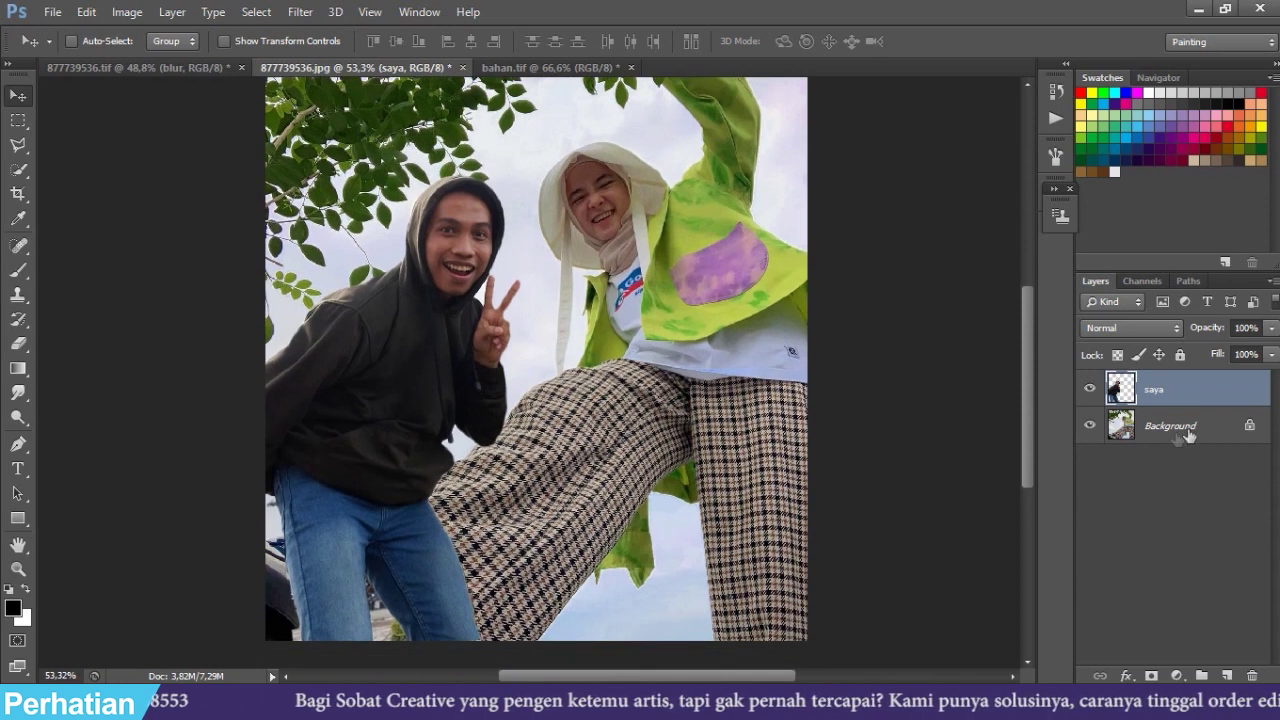
Hide saya and copy the woman's quick-selected checked trouser leg from Background onto a new layer
click(1192, 441)
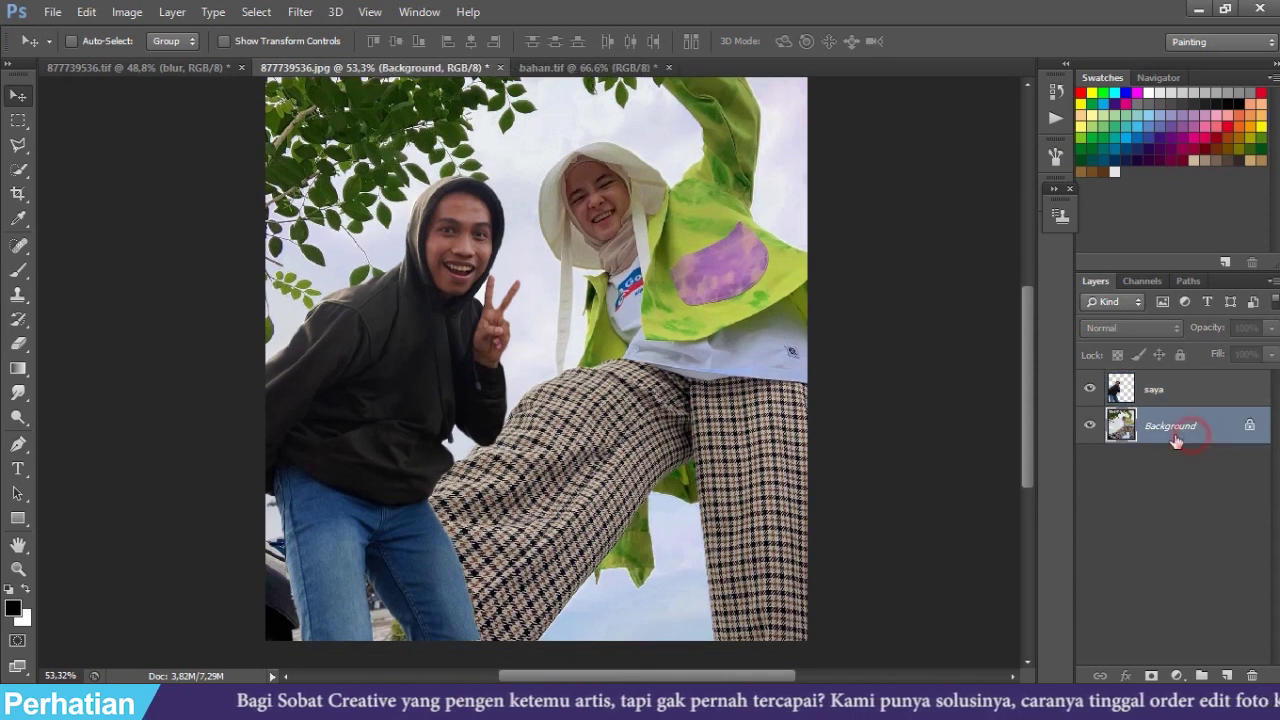
click(1090, 390)
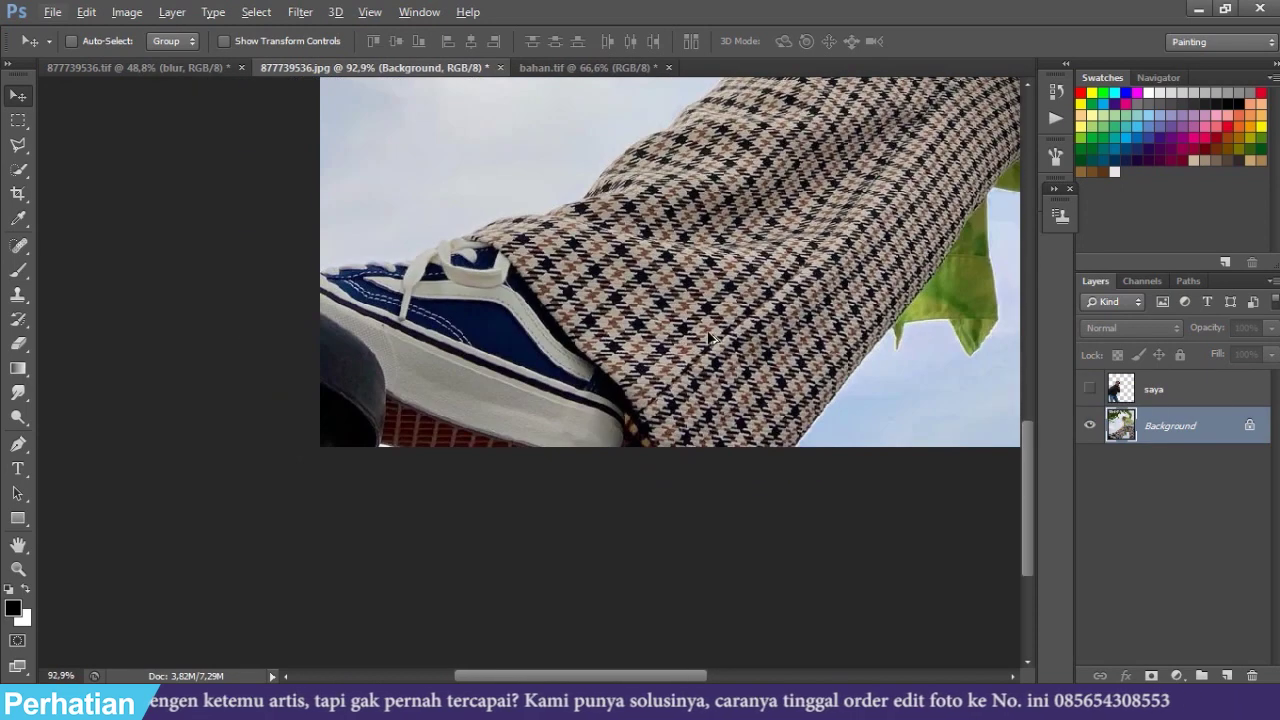
scroll(713, 338, down, 2)
scroll(592, 583, up, 2)
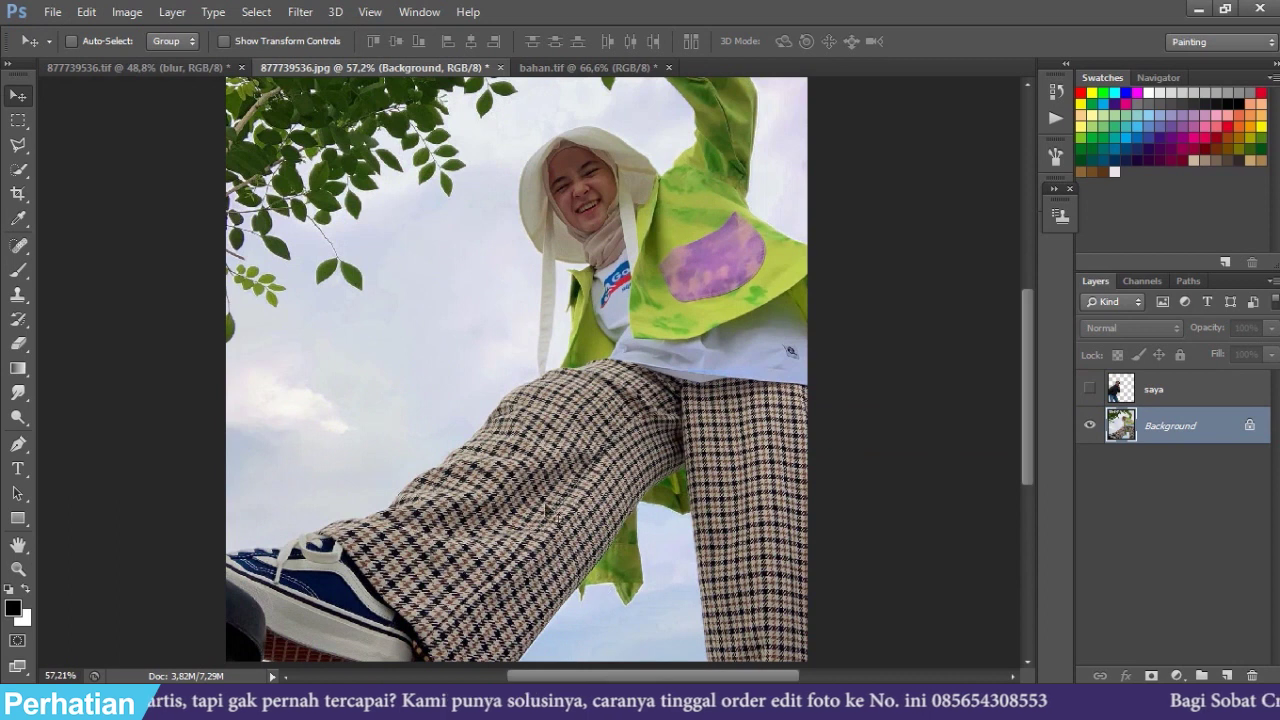
key(w)
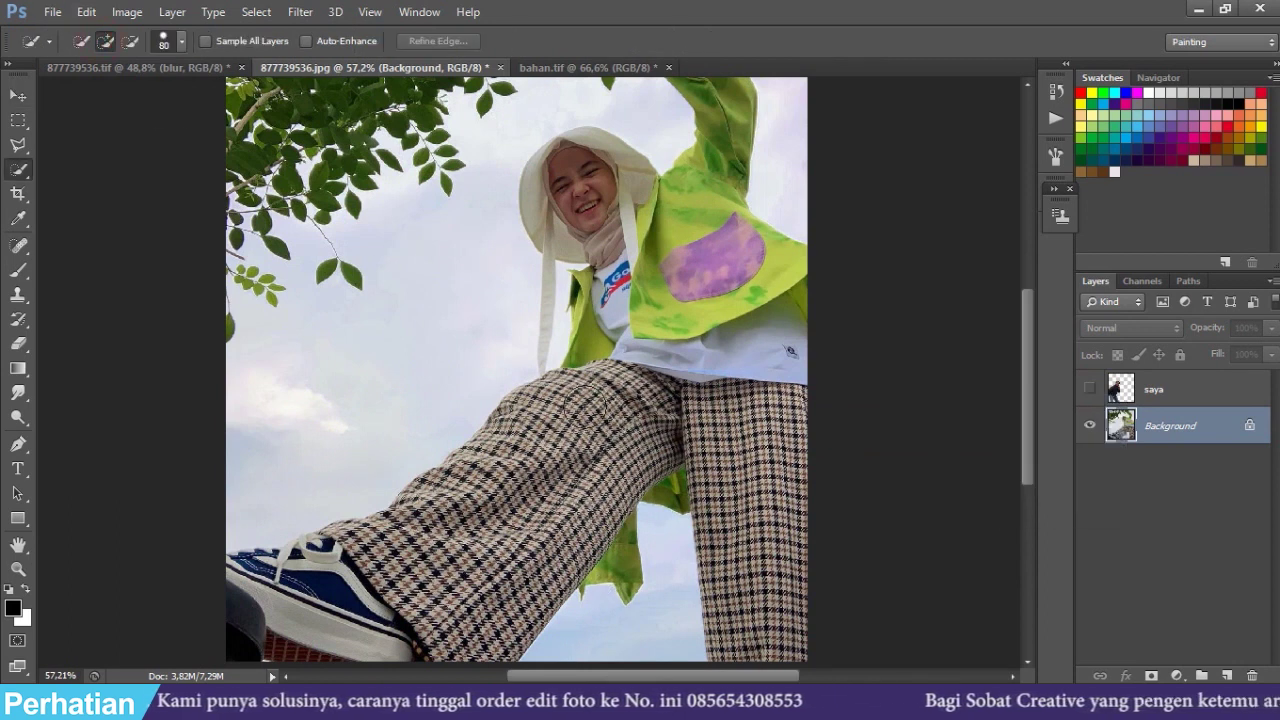
drag(595, 392, 425, 520)
drag(622, 383, 468, 497)
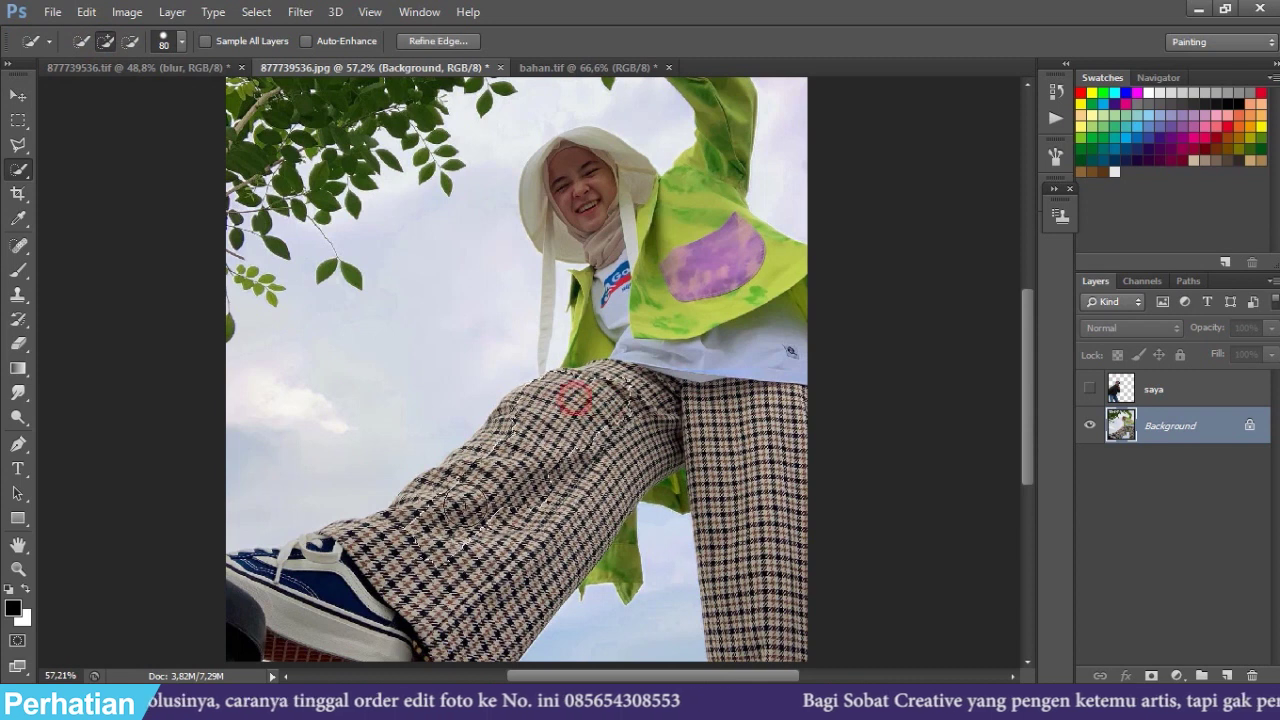
scroll(515, 487, up, 1)
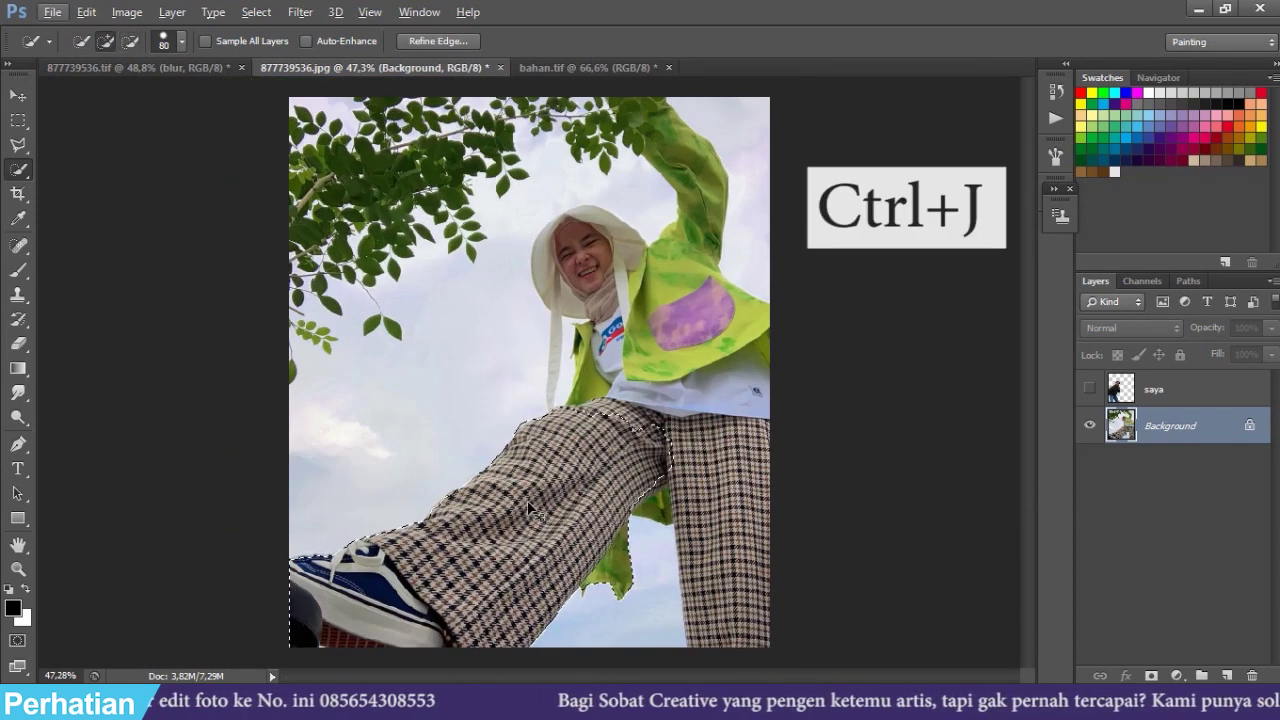
key(ctrl+j)
Rename the leg layer kaki nissa and stack it above saya
double_click(1158, 426)
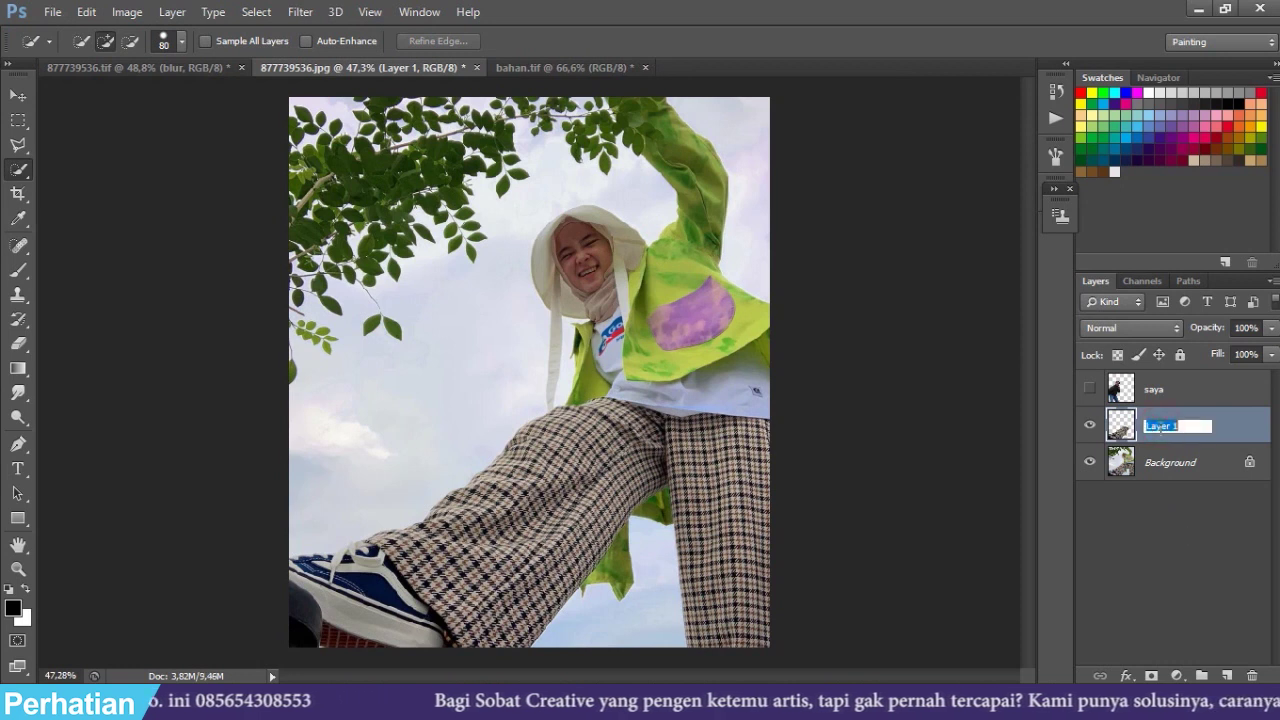
text(kaki sab)
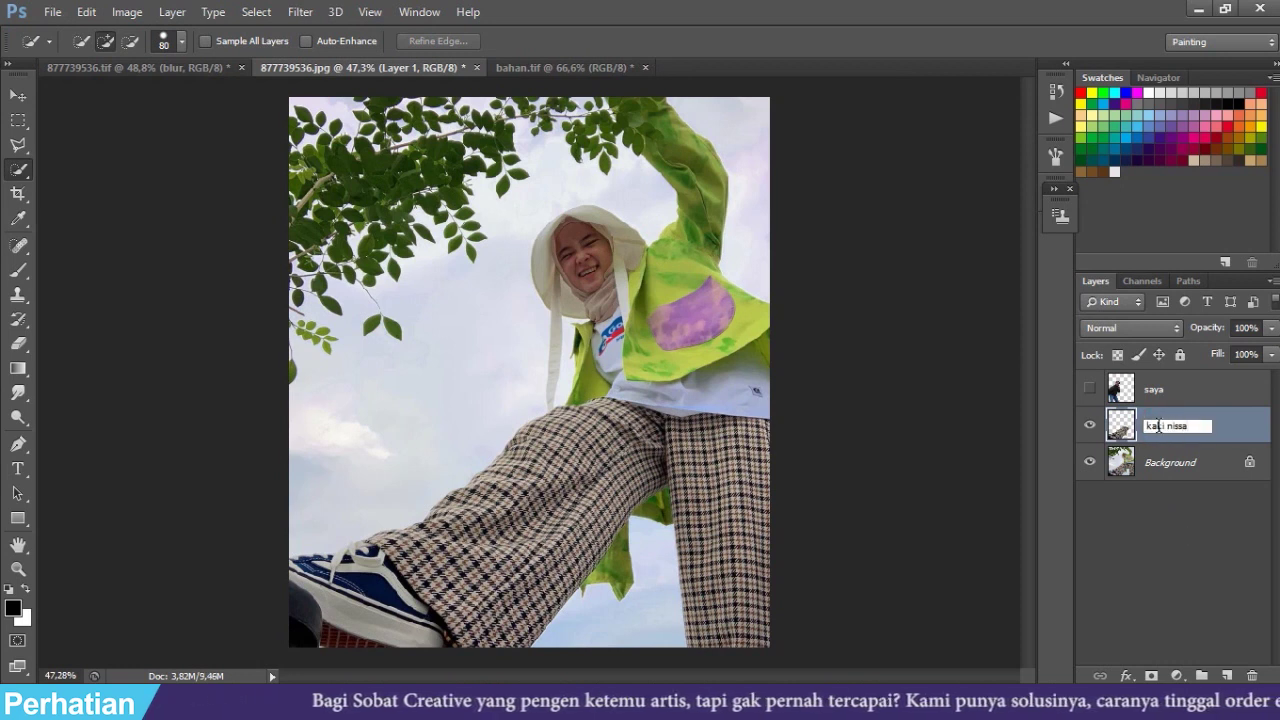
key(Return)
click(21, 98)
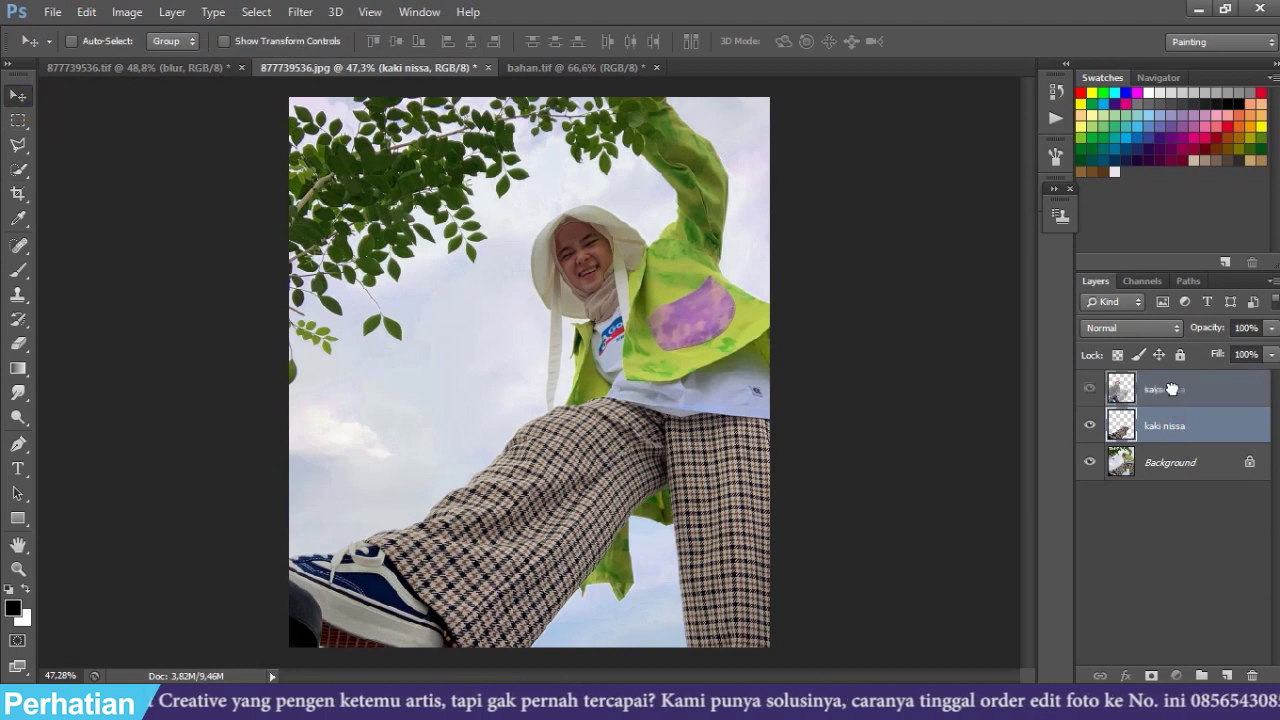
drag(1173, 425, 1176, 387)
click(1090, 425)
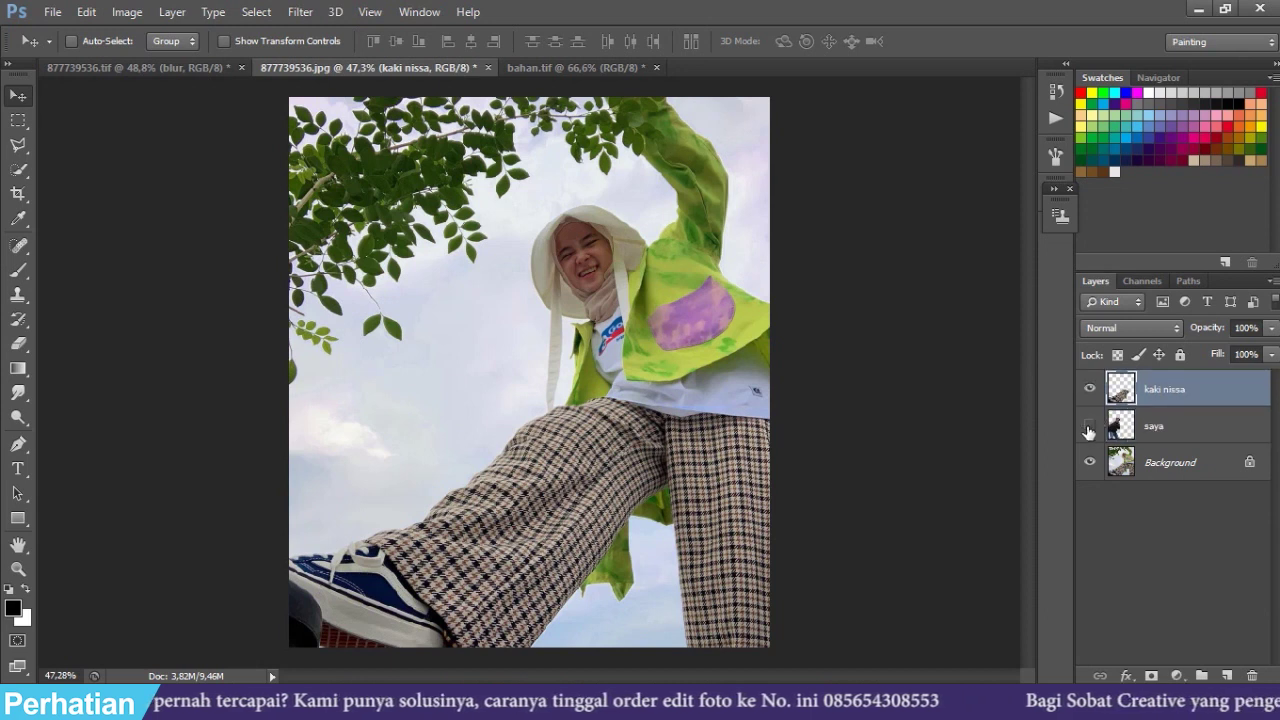
Show the saya layer again and zoom in on the knee overlapping the man
click(1090, 427)
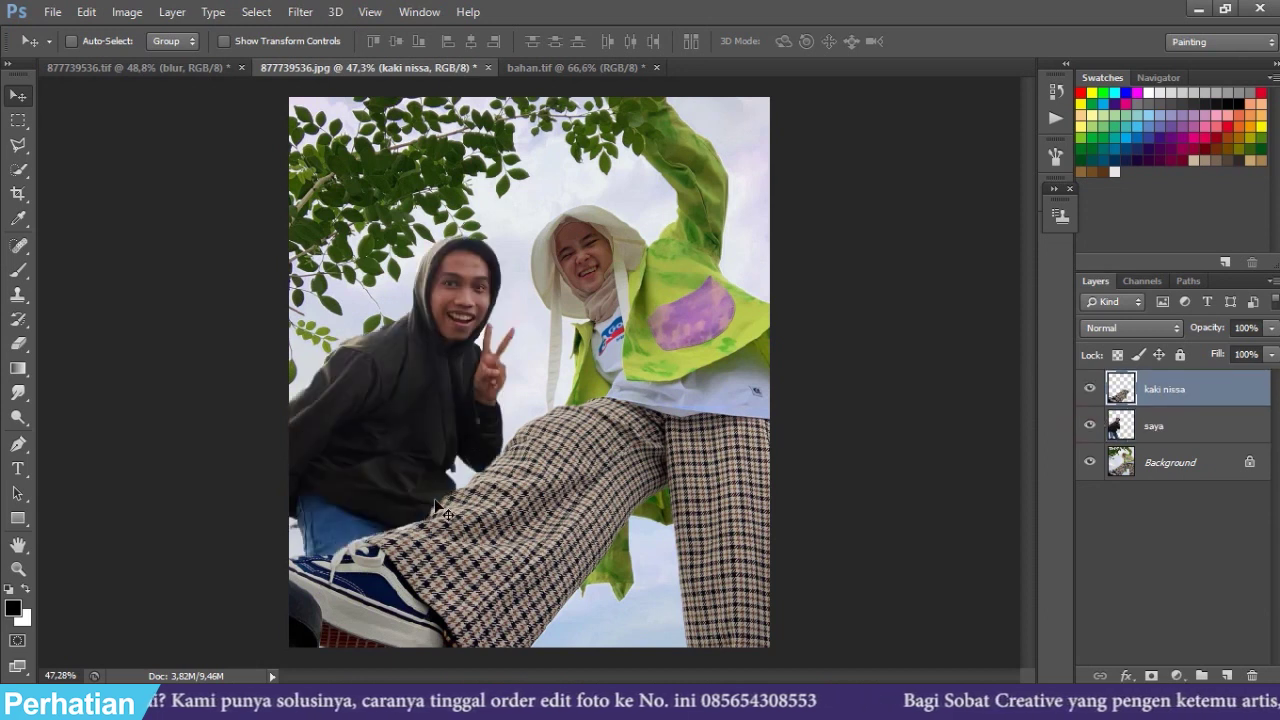
scroll(455, 500, down, 1)
key(ctrl+0)
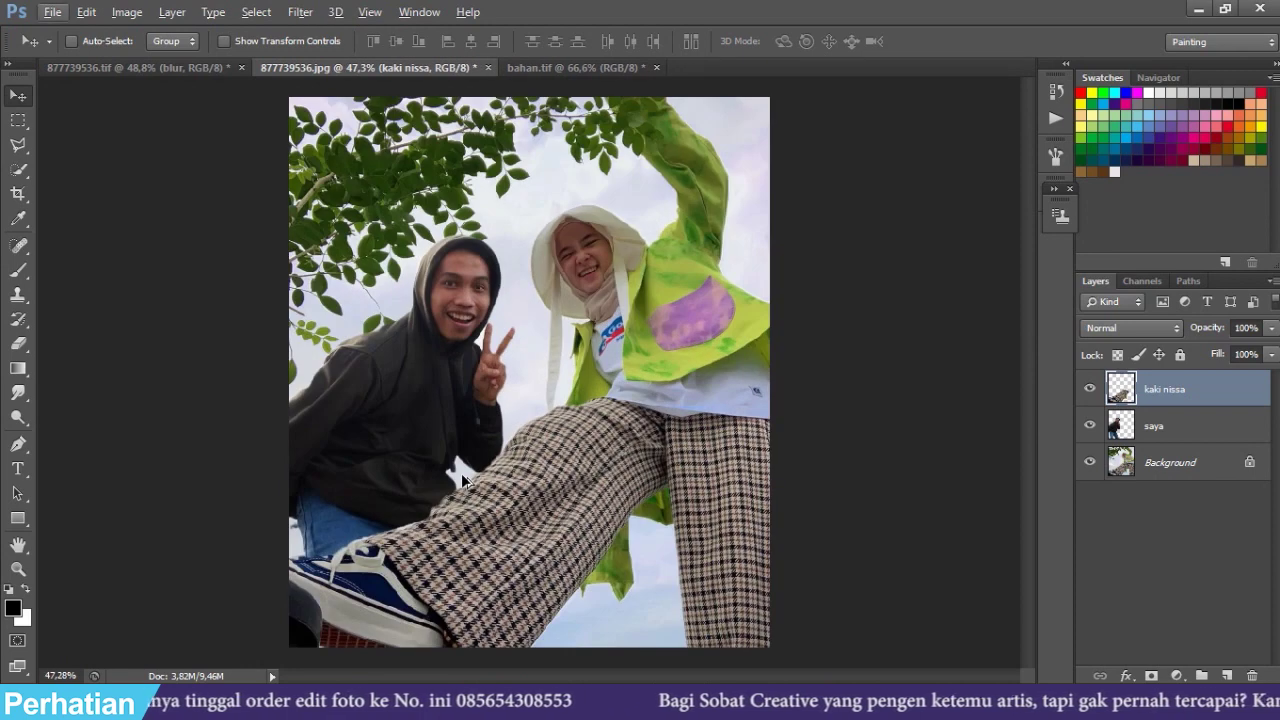
scroll(336, 583, up, 2)
scroll(336, 583, up, 3)
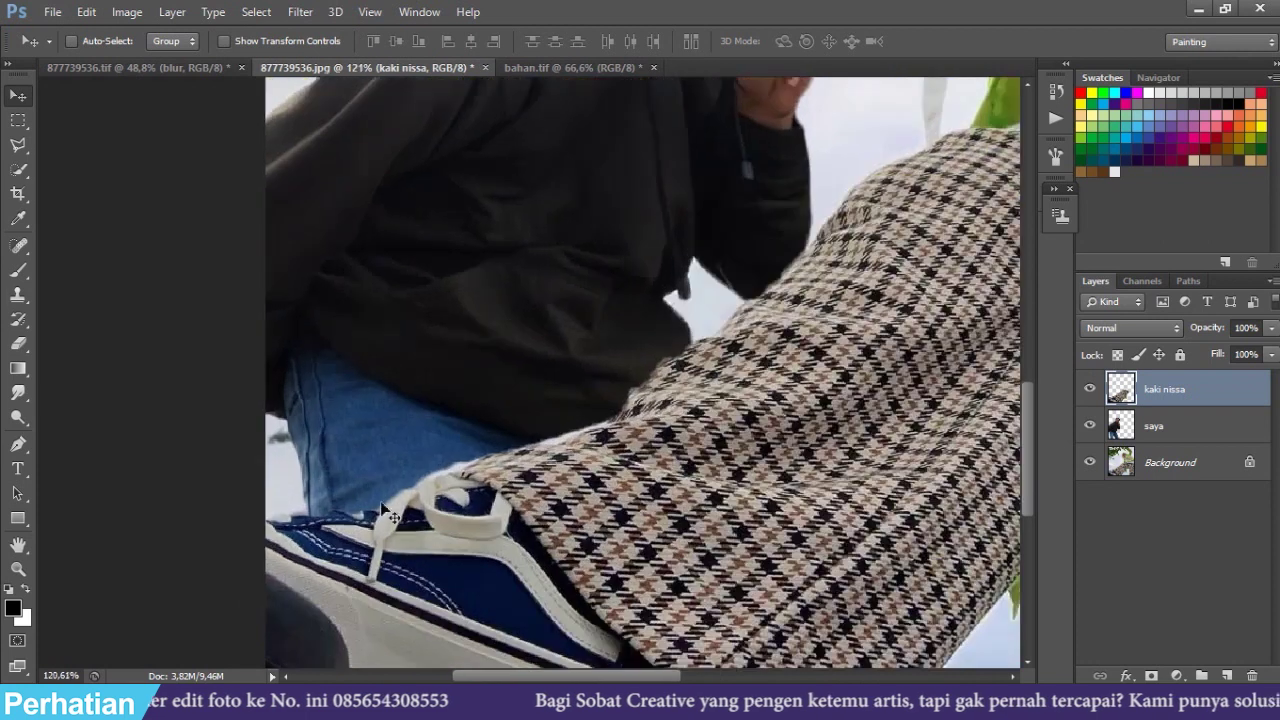
scroll(648, 395, up, 1)
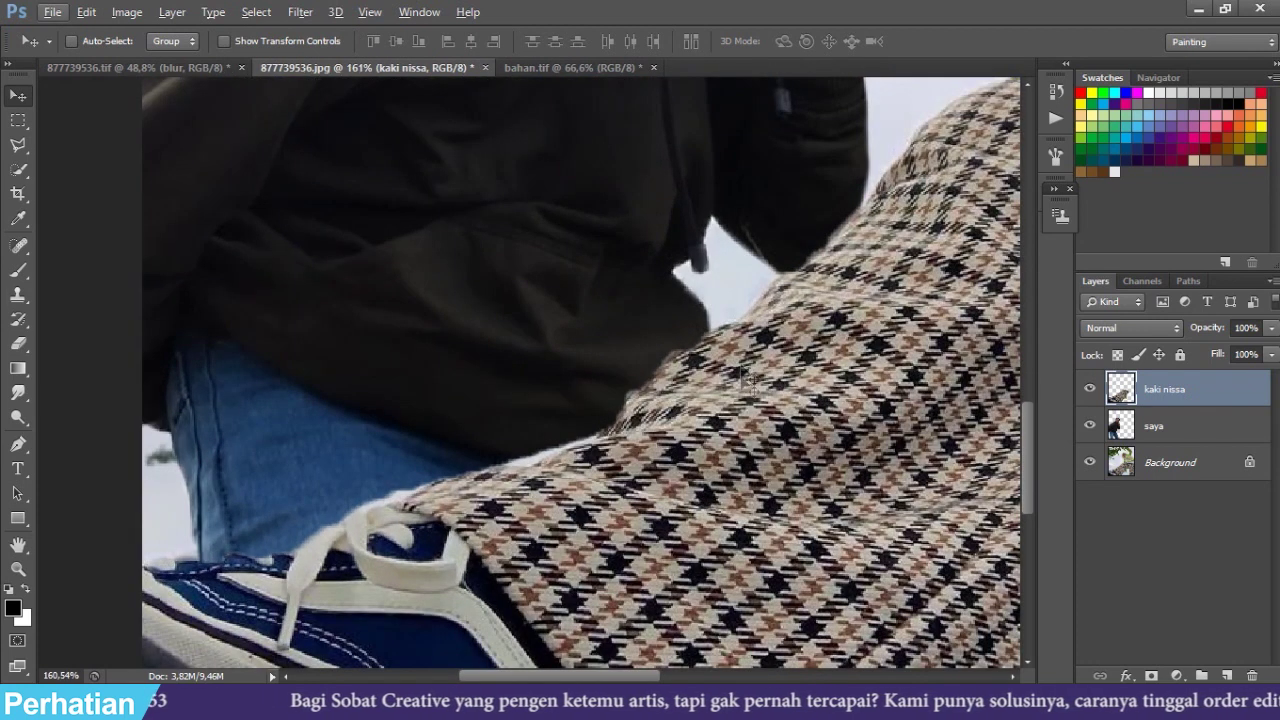
Erase the trouser edge over the man's hoodie with a smaller eraser brush
key(e)
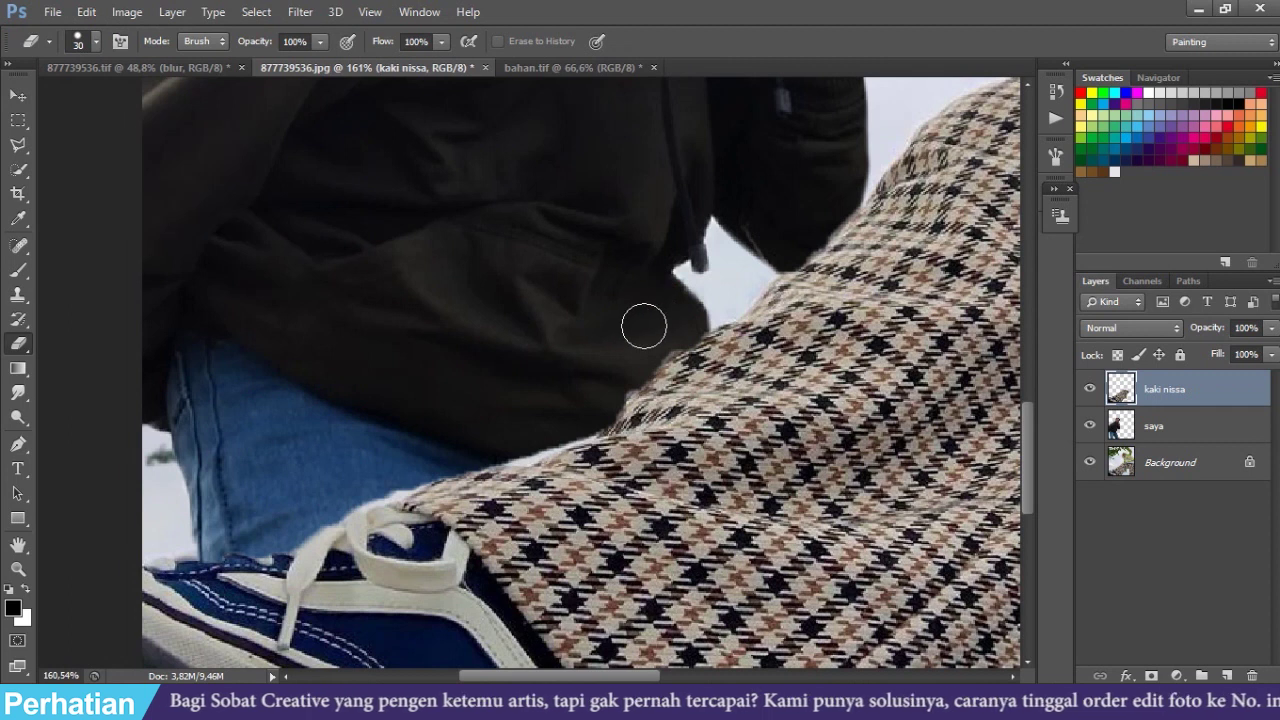
key(bracketleft)
key(v)
key(e)
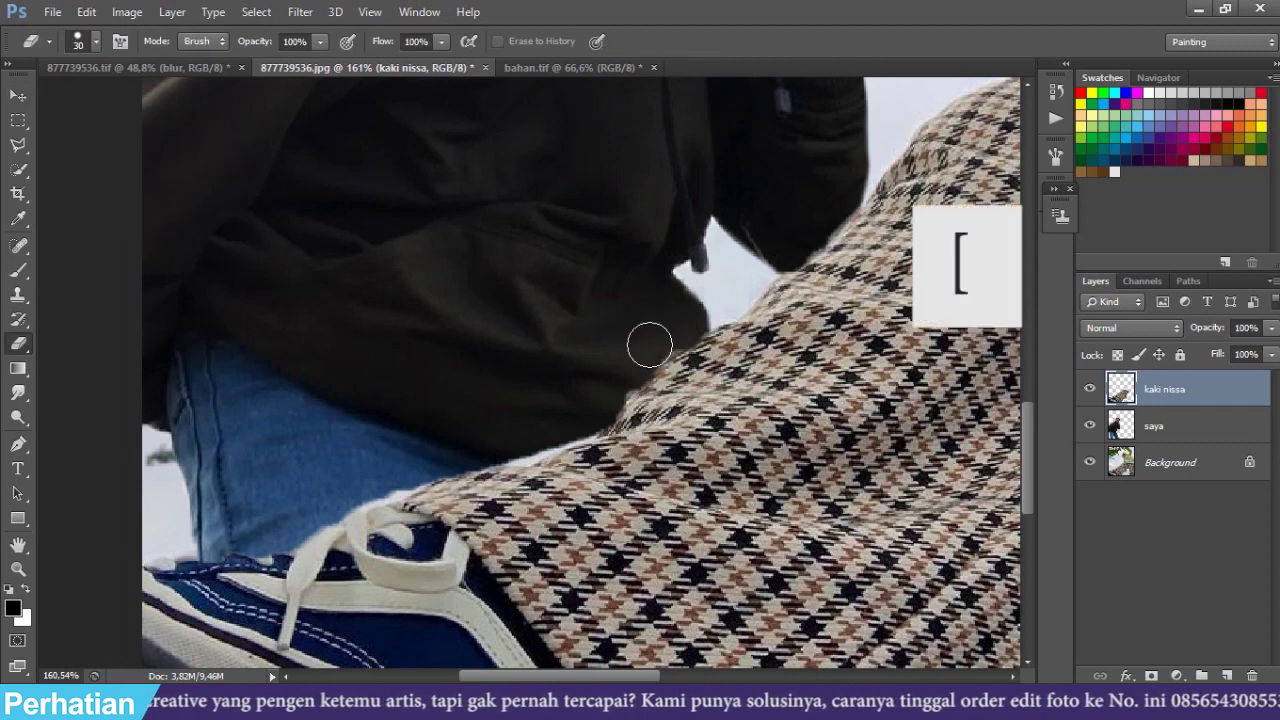
drag(633, 380, 732, 311)
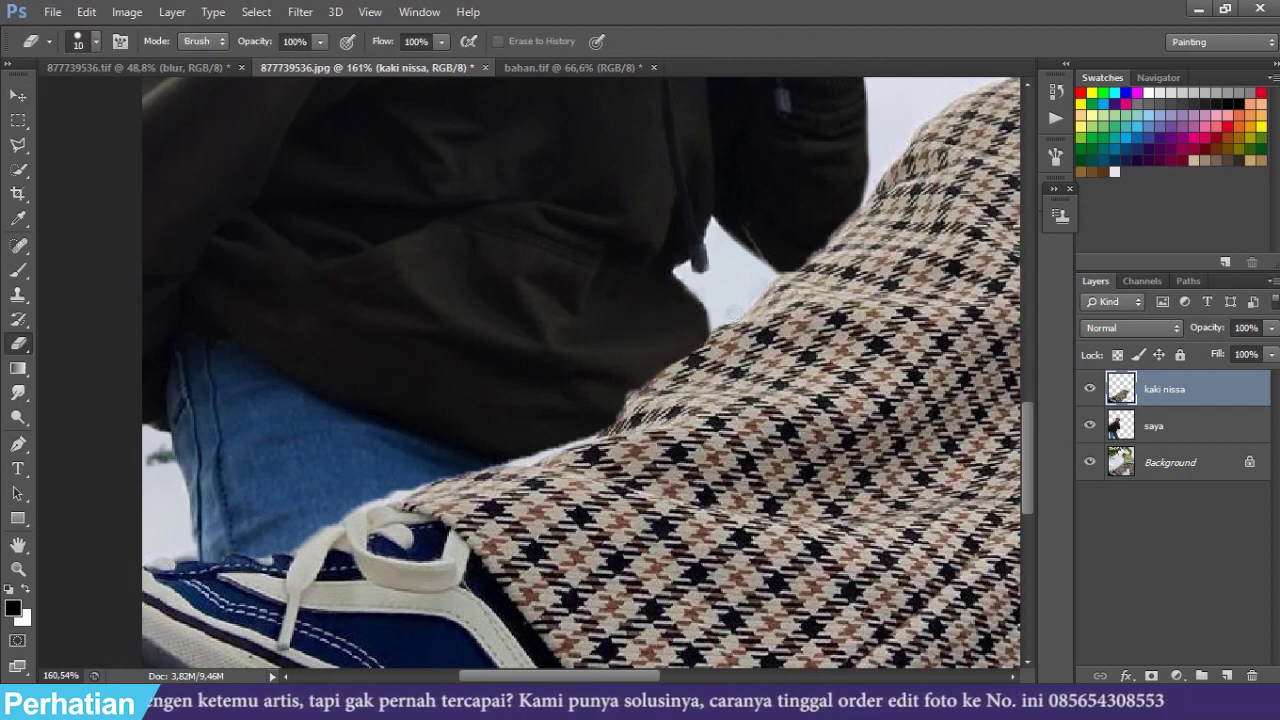
right_click(740, 297)
key(Return)
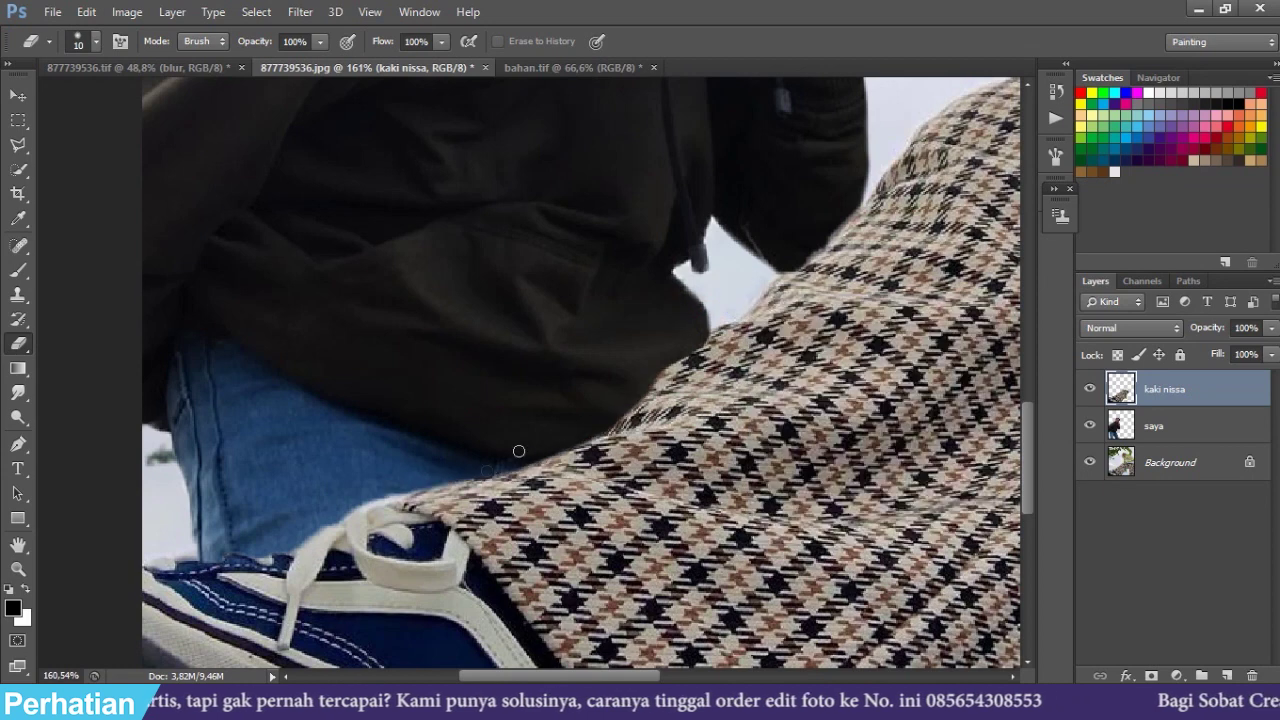
scroll(300, 447, down, 3)
scroll(300, 447, down, 2)
scroll(300, 447, down, 2)
scroll(300, 447, down, 3)
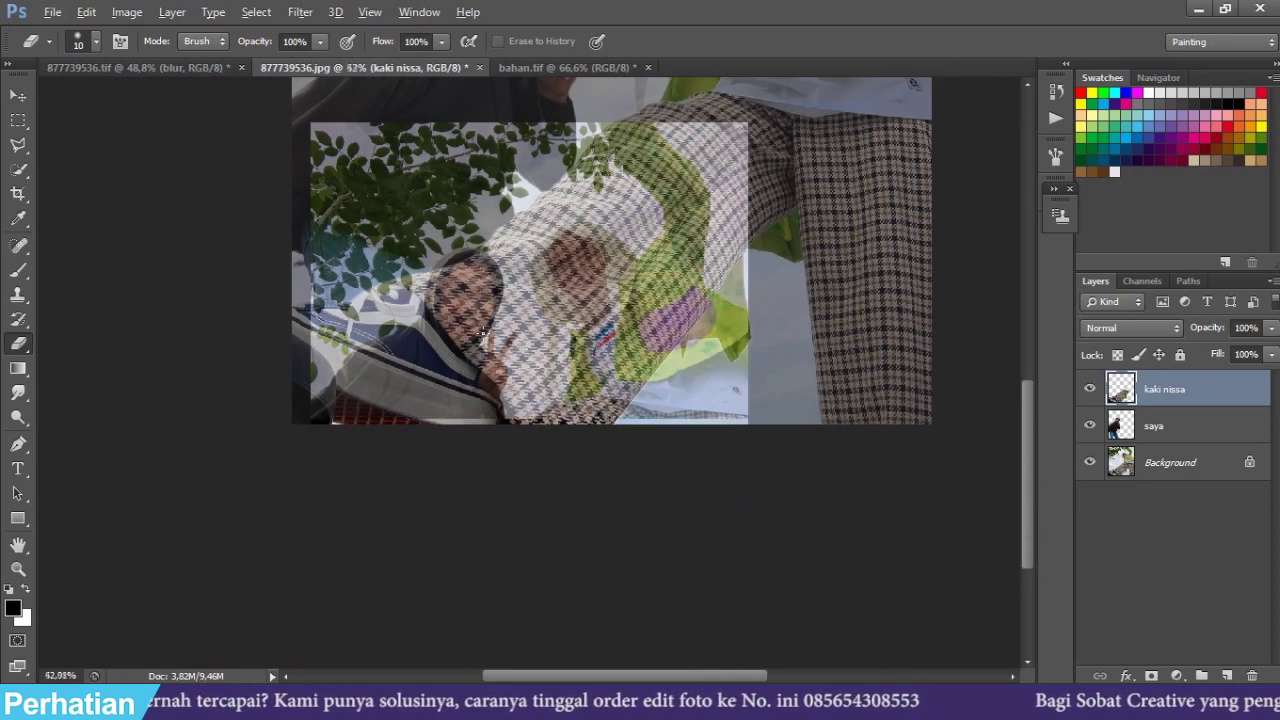
scroll(515, 384, down, 2)
click(18, 95)
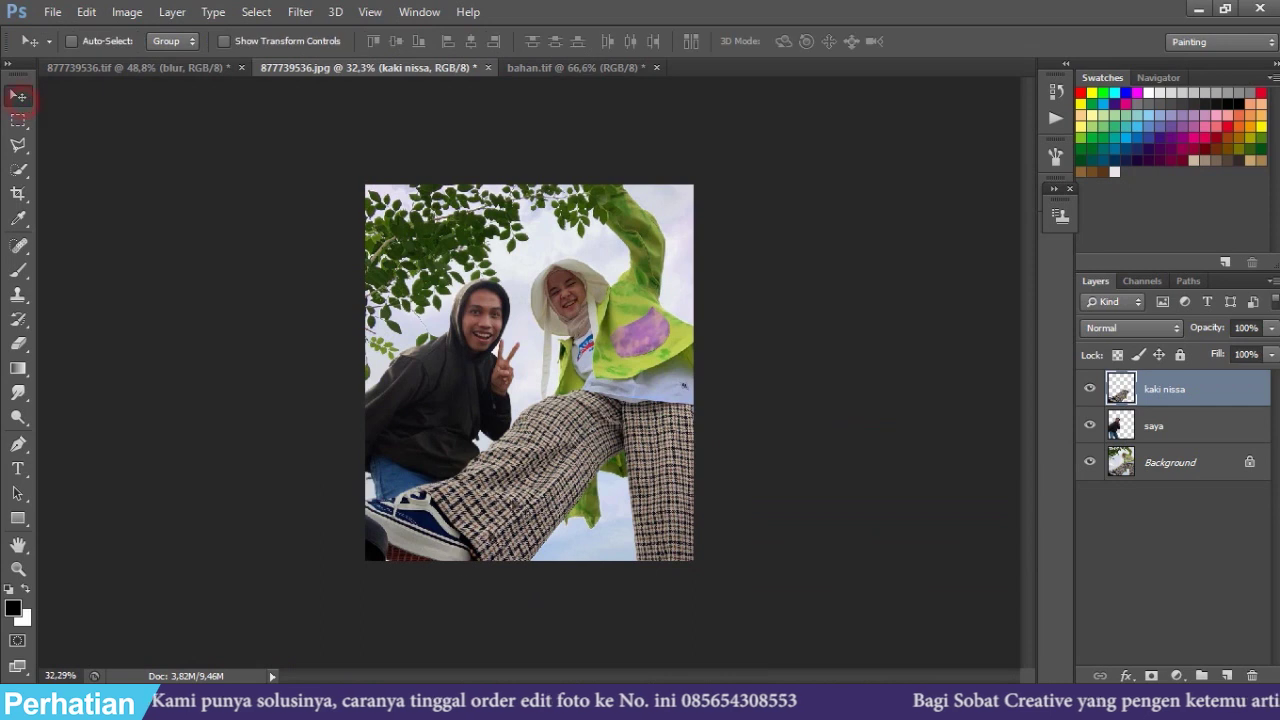
Activate the saya layer, zoom into the man's hood, and load his outline as a selection
scroll(510, 543, up, 1)
scroll(510, 543, up, 1)
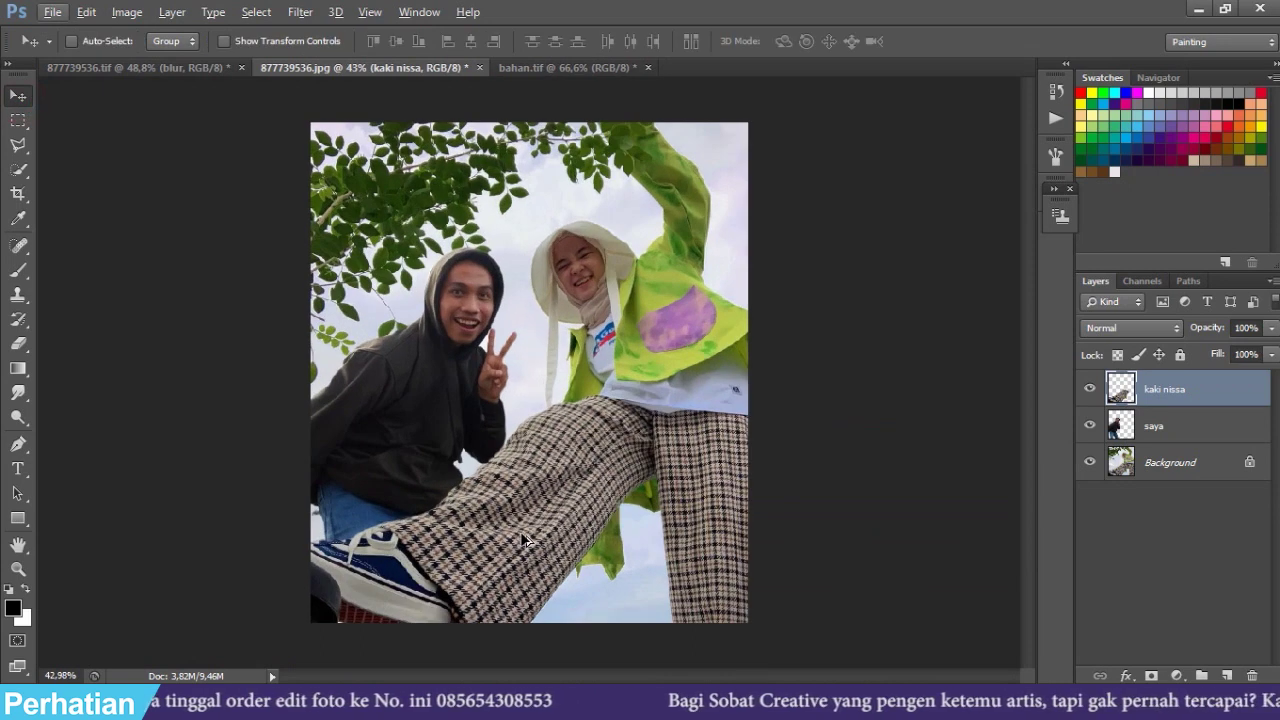
click(1195, 437)
scroll(466, 270, up, 3)
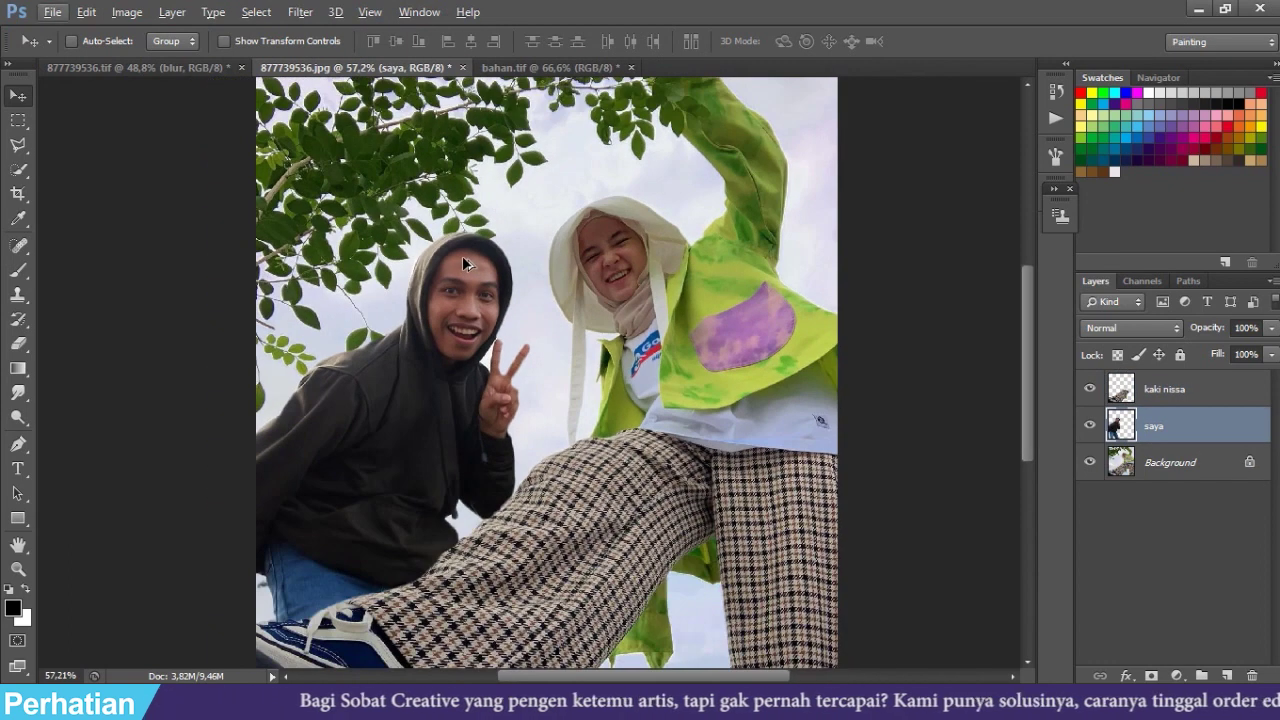
scroll(432, 340, up, 1)
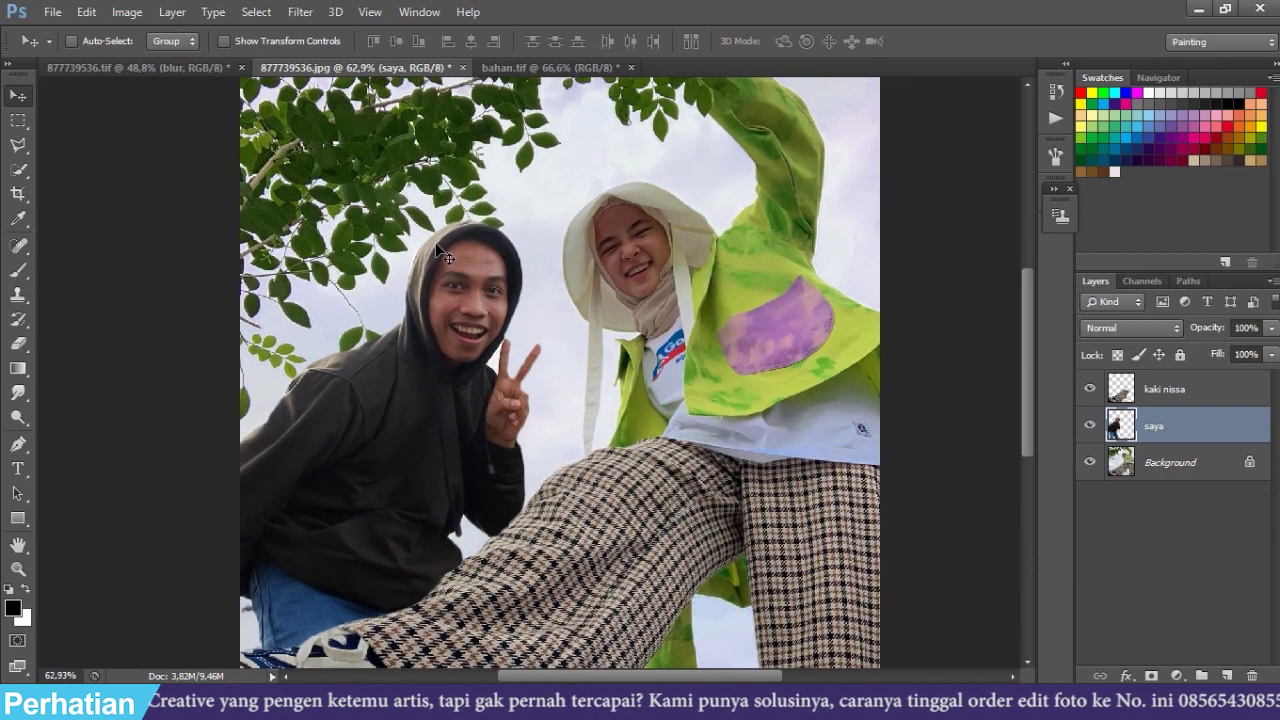
scroll(446, 257, up, 4)
scroll(460, 245, up, 4)
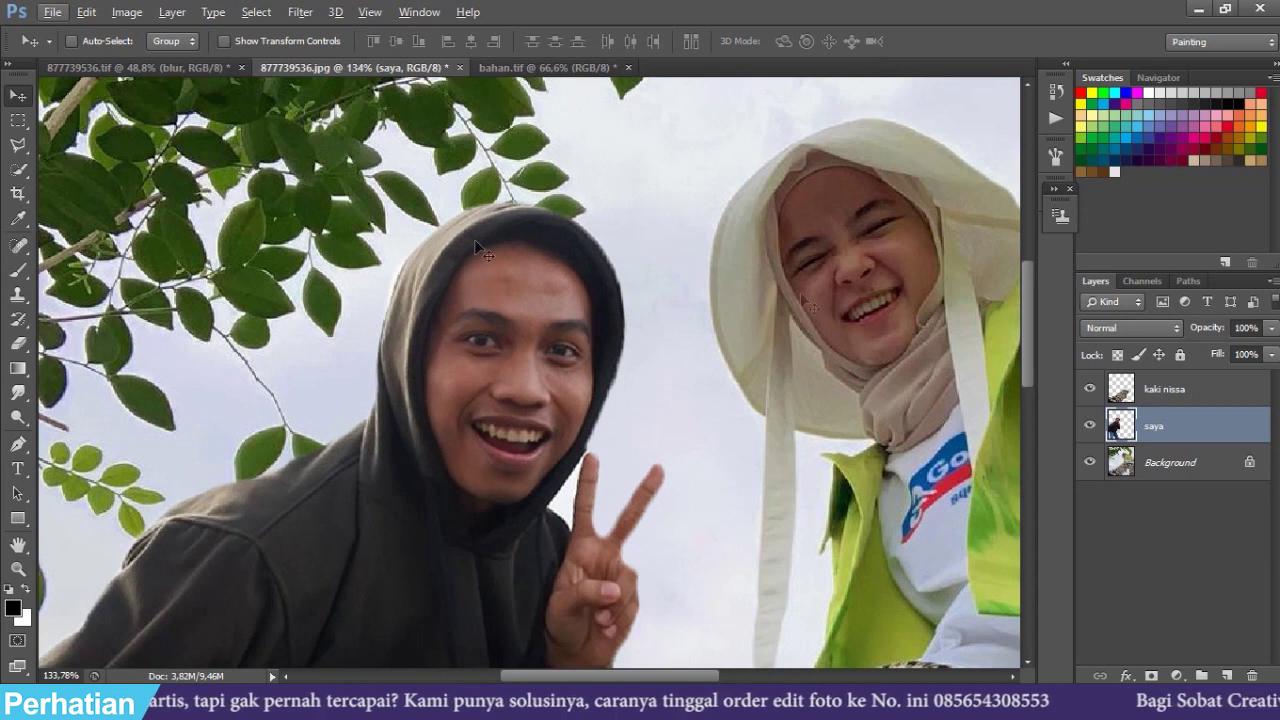
scroll(648, 503, down, 4)
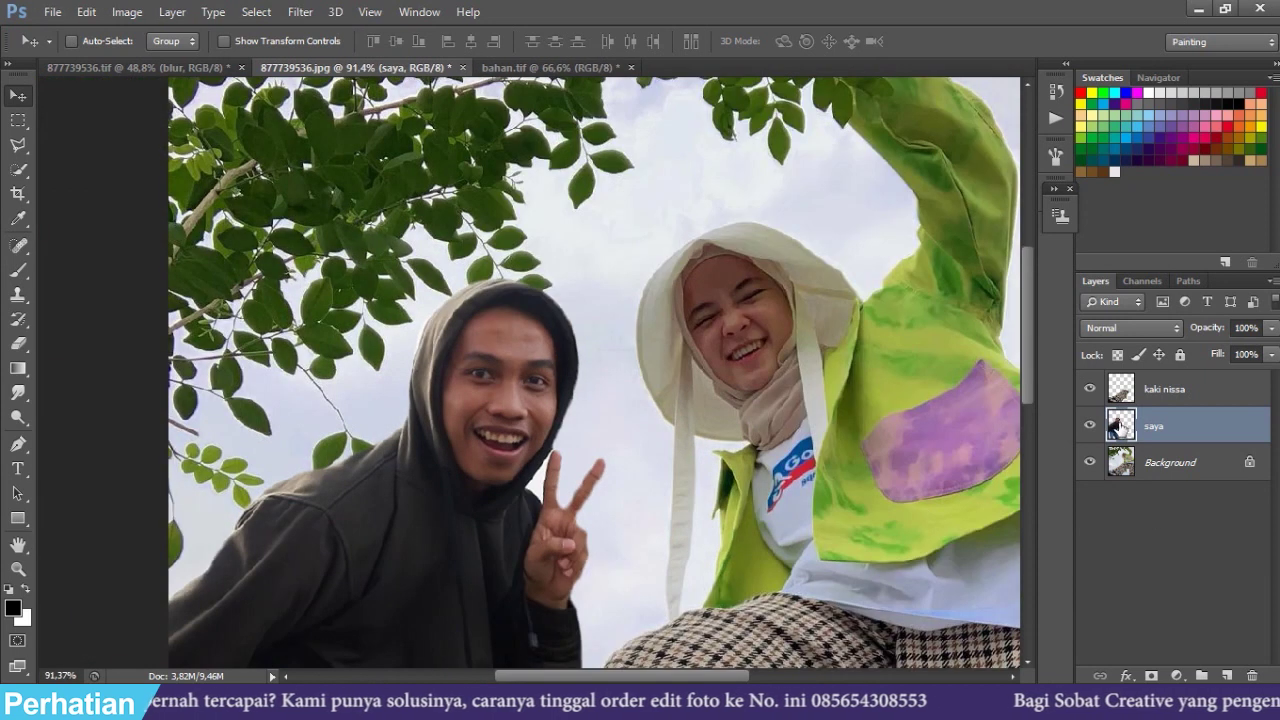
ctrl+click(1114, 427)
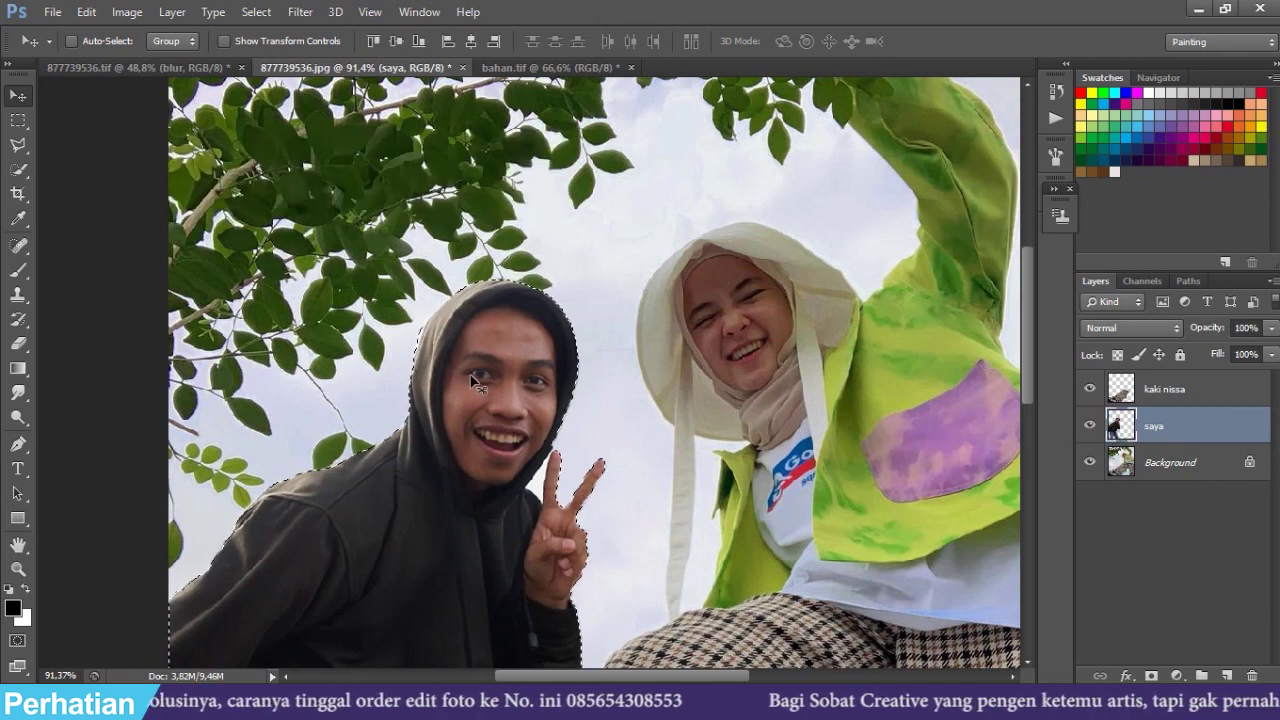
Add a Curves layer masked to the man's outline, dragging the top-right point down to about 189
scroll(522, 348, down, 3)
click(1177, 676)
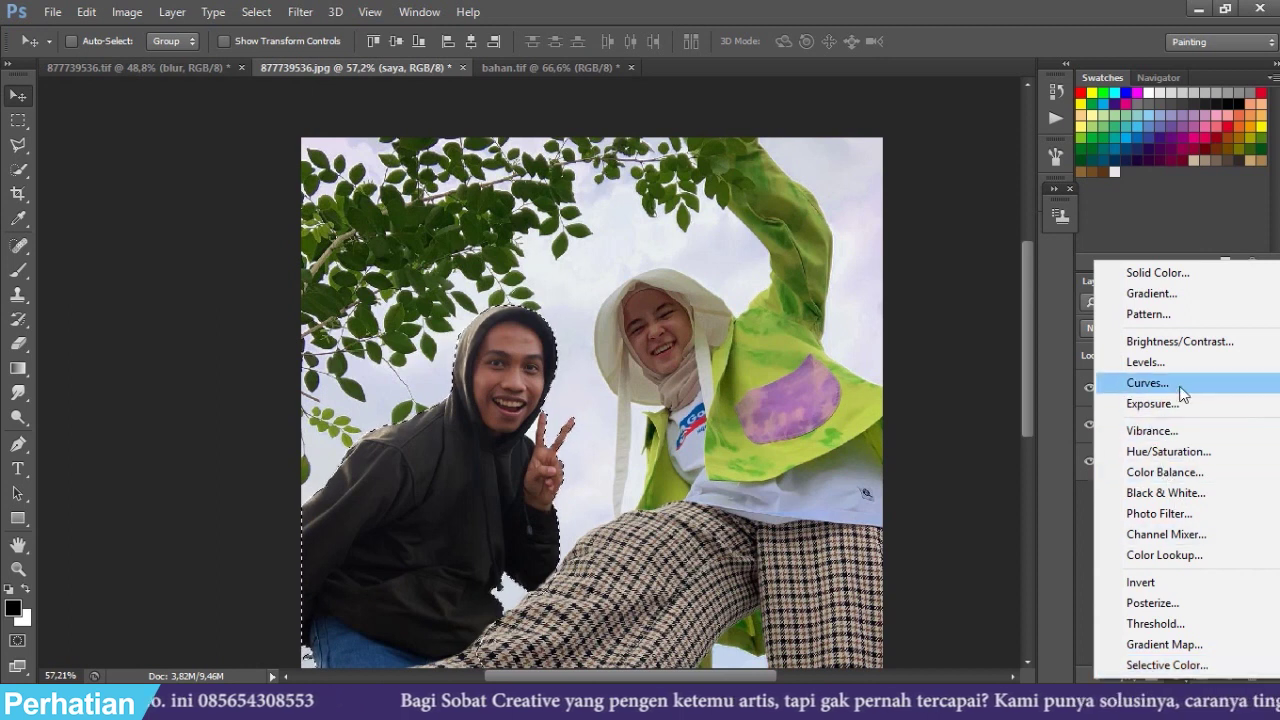
click(1181, 386)
drag(1007, 197, 1010, 223)
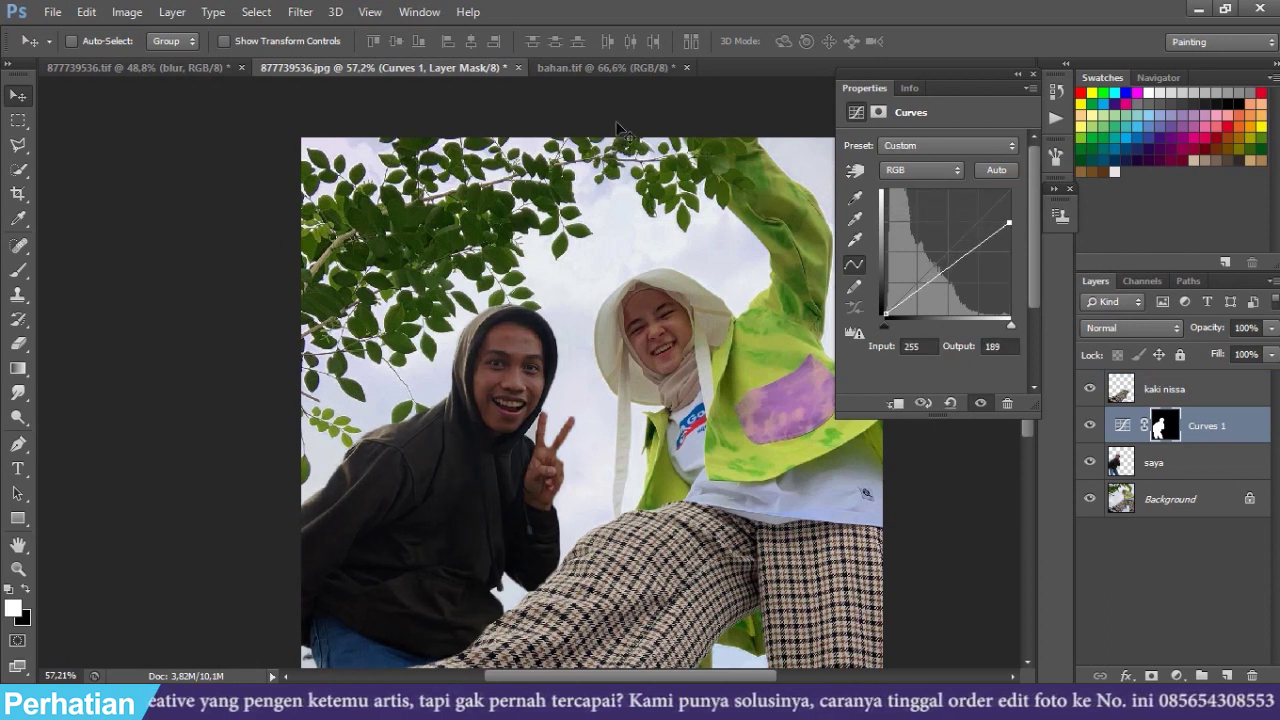
click(1036, 76)
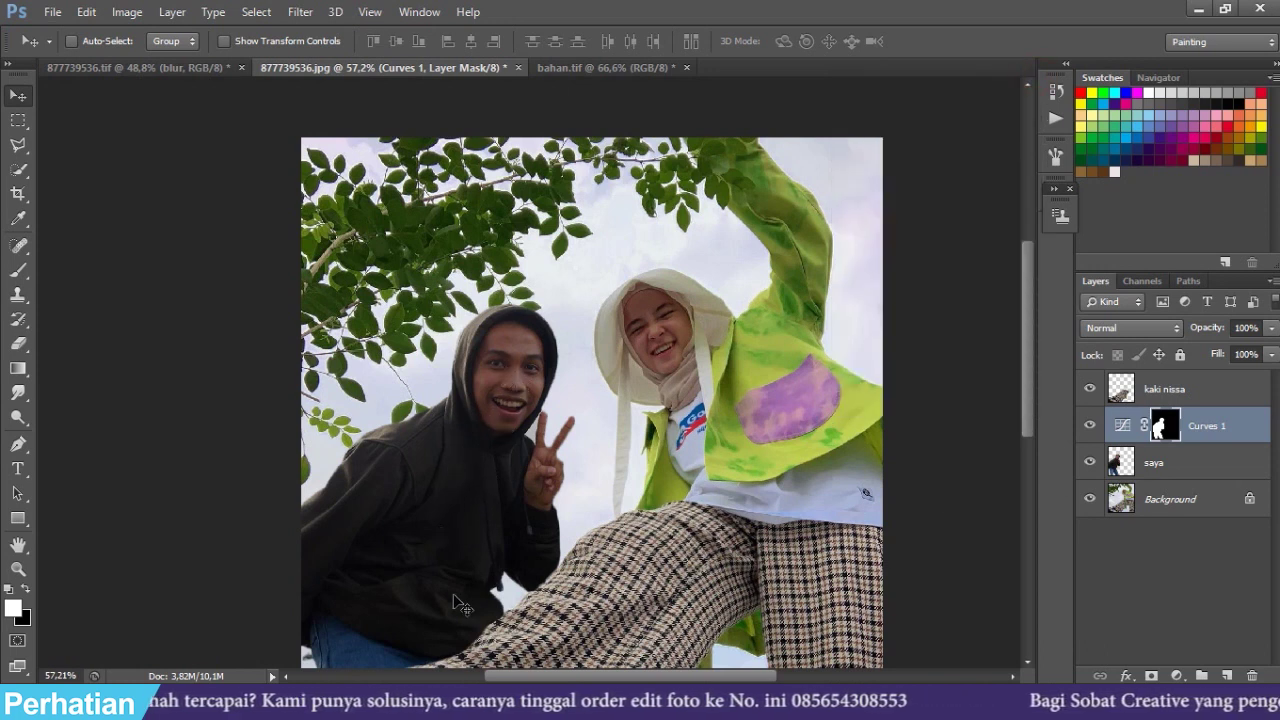
scroll(452, 566, up, 1)
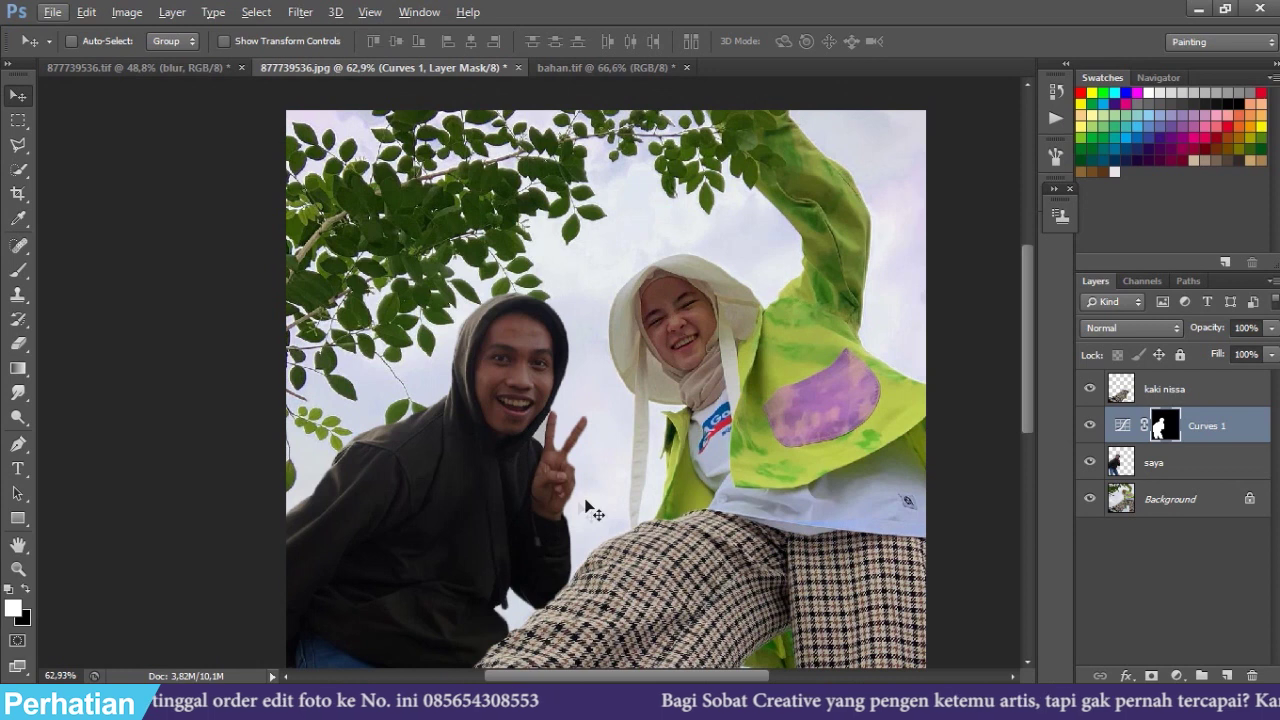
Erase the Curves 1 mask over the man's face with a 100 px soft eraser
key(e)
key(alt+e)
key(Escape)
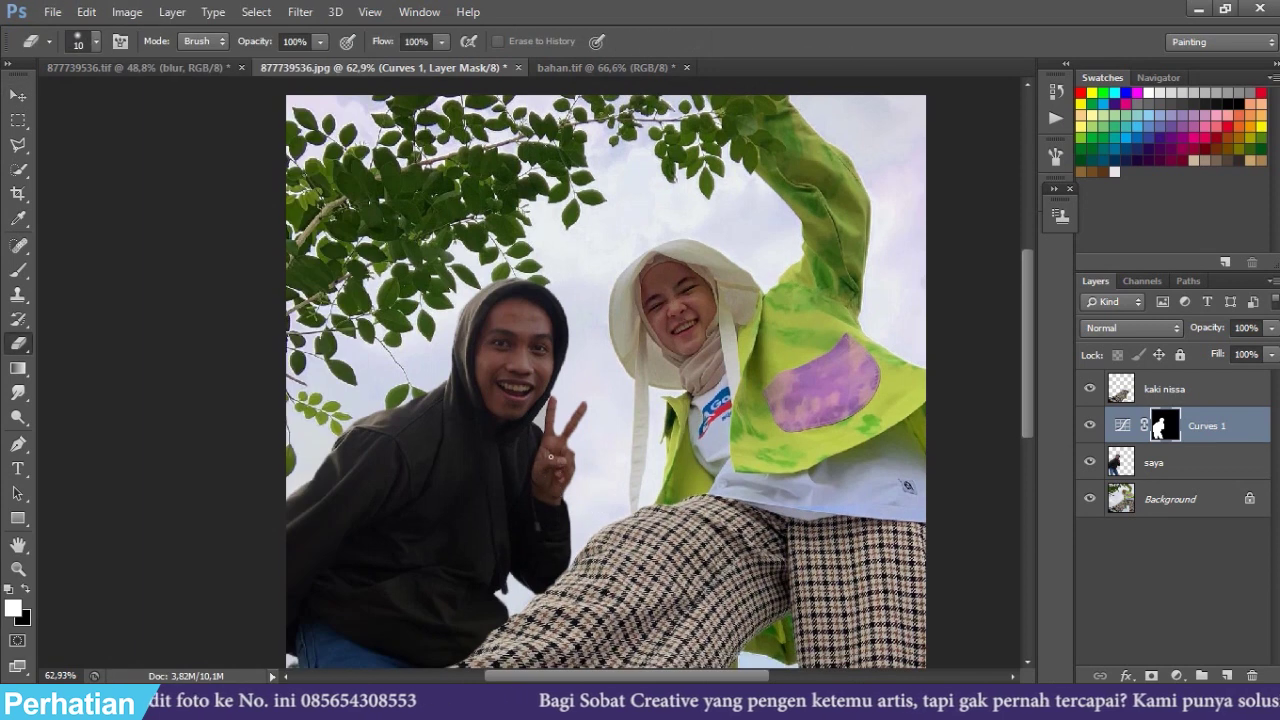
key(bracketright)
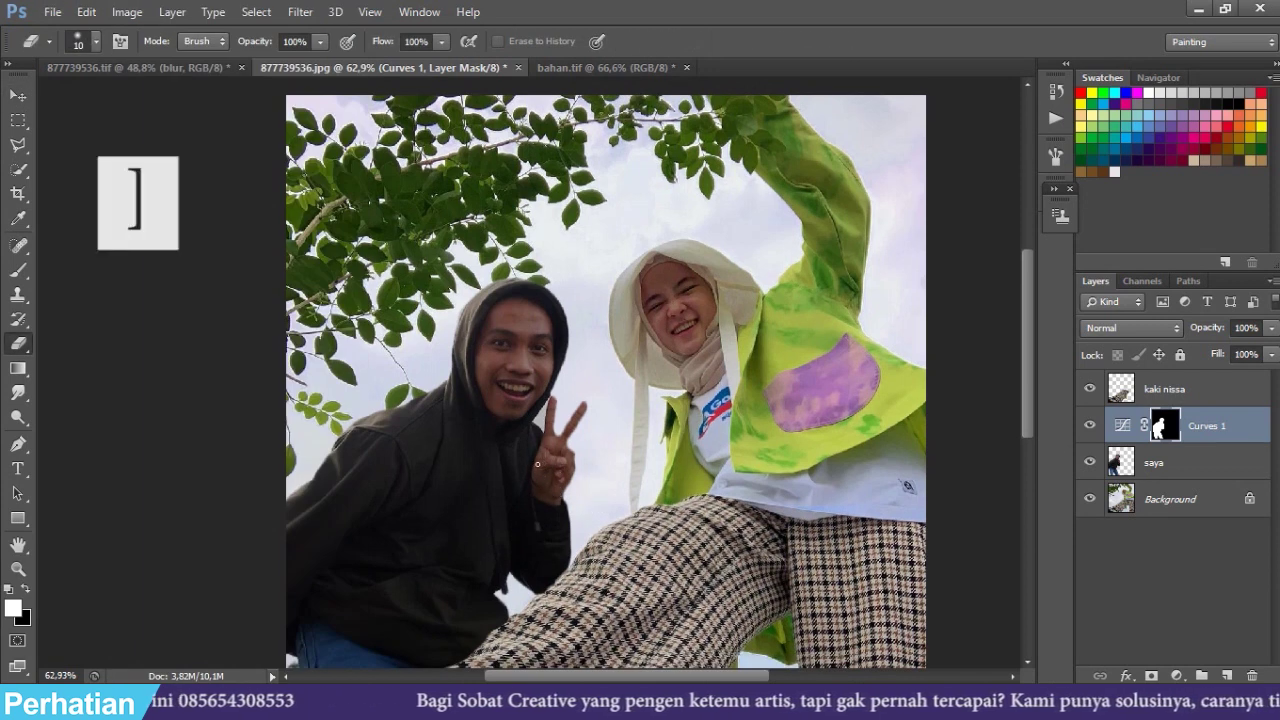
key(v)
key(e)
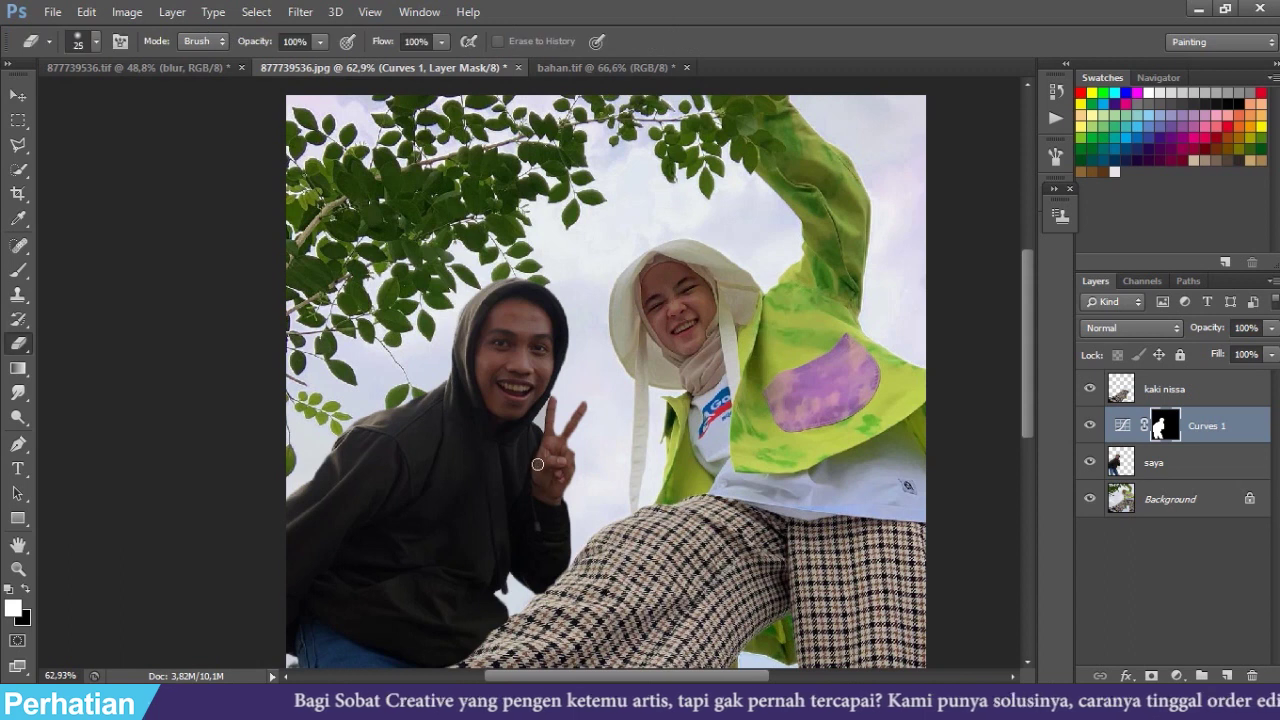
key(bracketright)
key(bracketright)
key(bracketright)
key(bracketright)
key(bracketright)
key(bracketright)
right_click(545, 460)
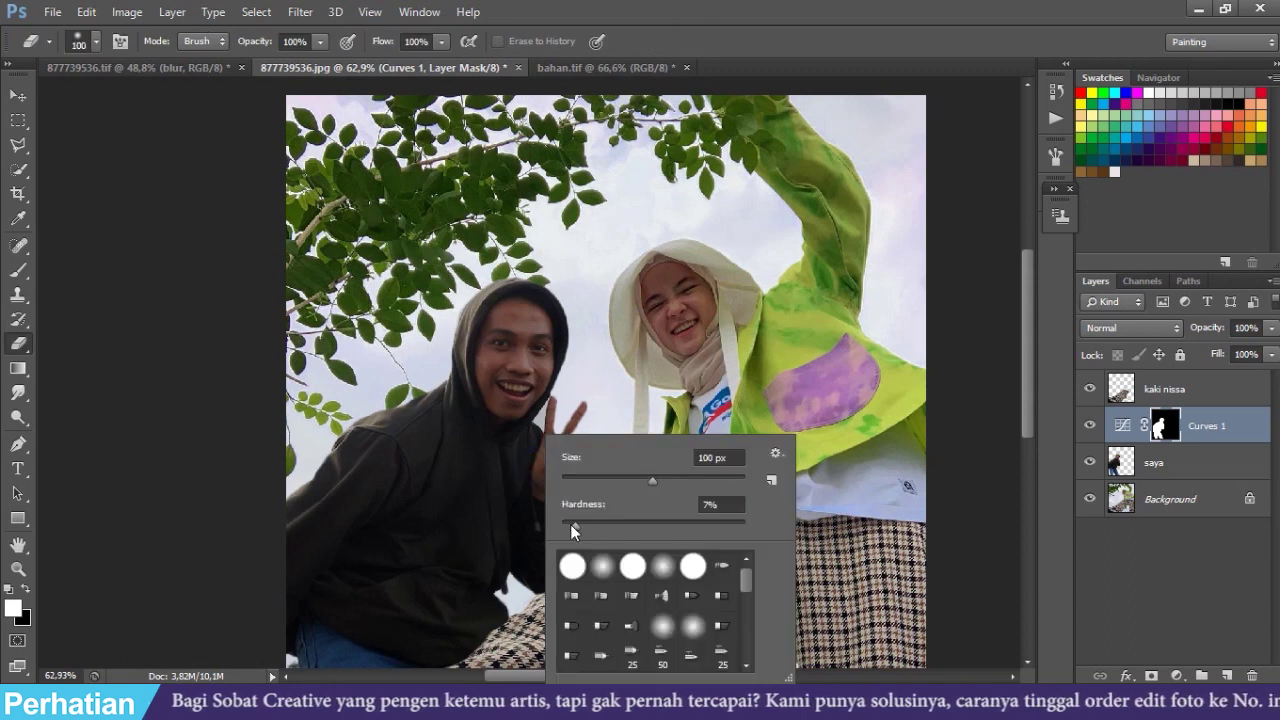
key(Return)
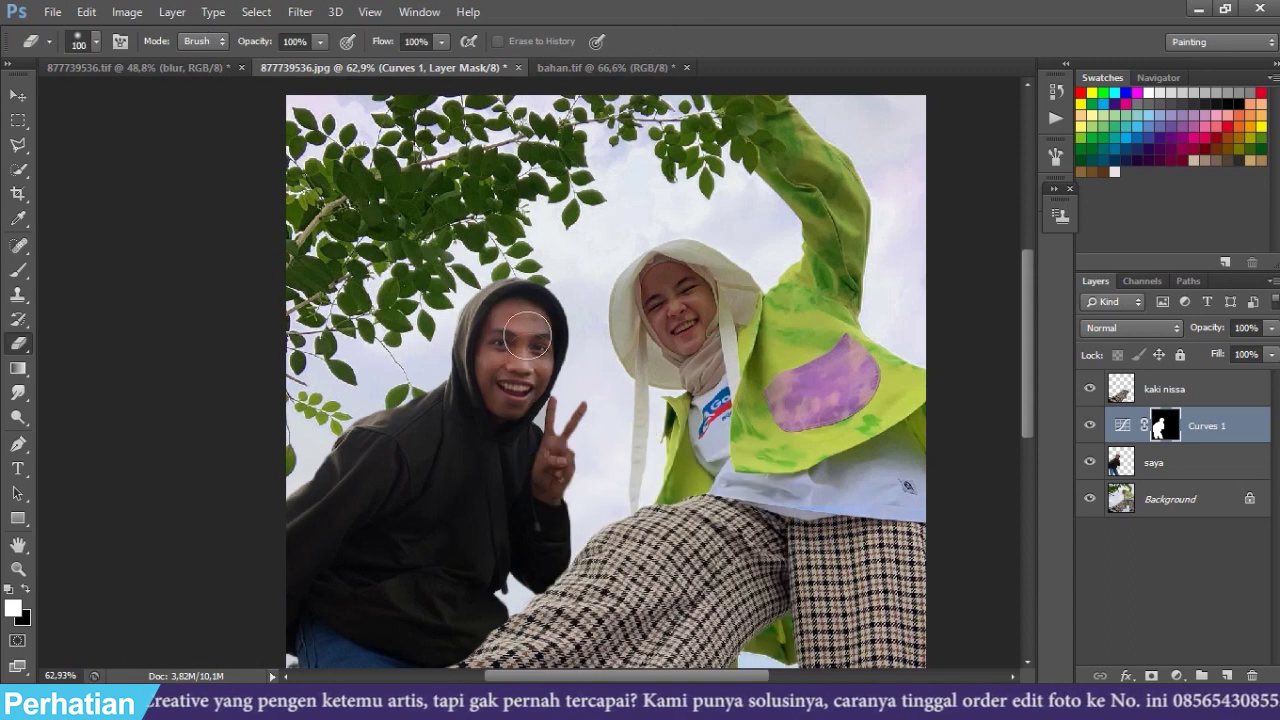
drag(515, 398, 540, 360)
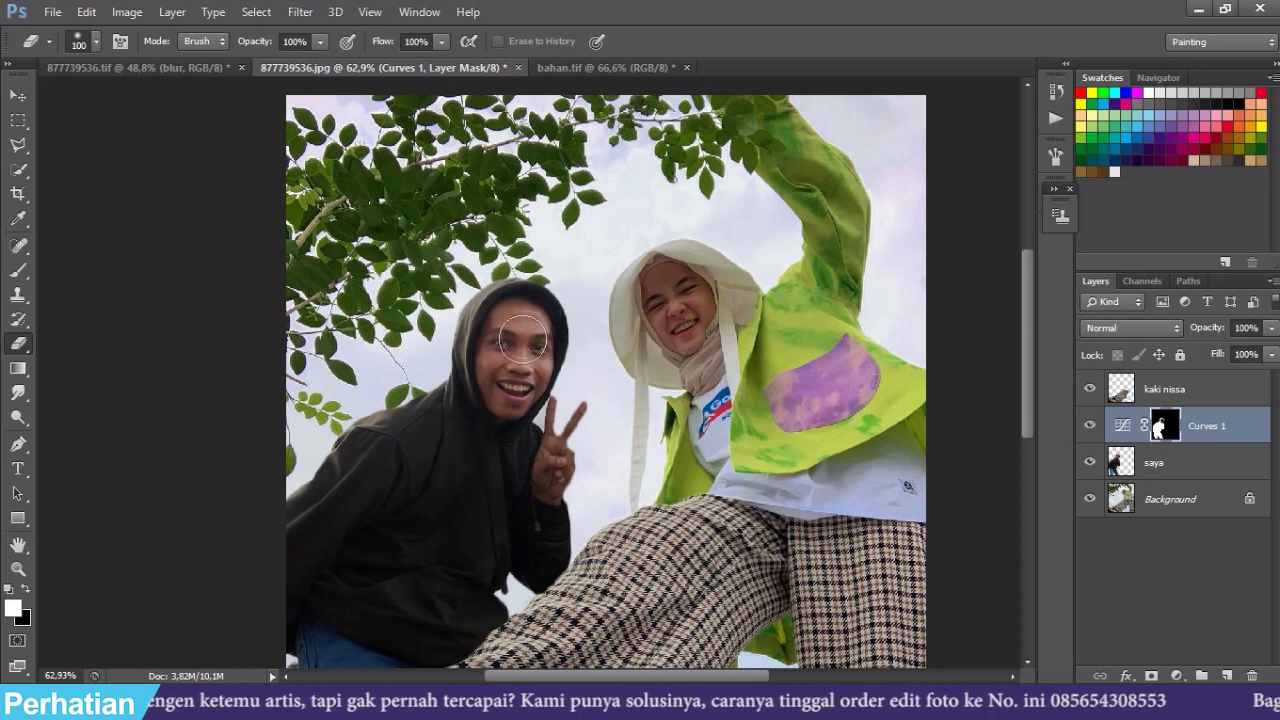
Hide the Curves layer to compare the result, then drag on the canvas with the Move tool
scroll(514, 515, down, 1)
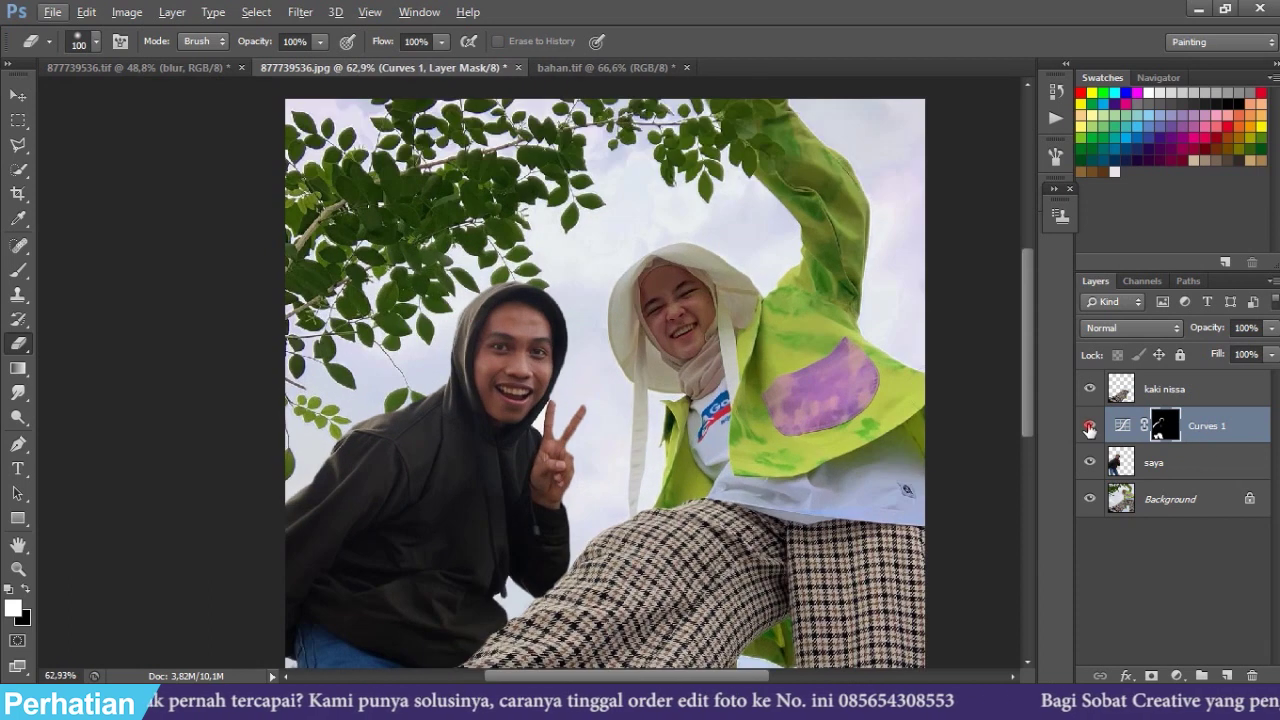
click(1090, 427)
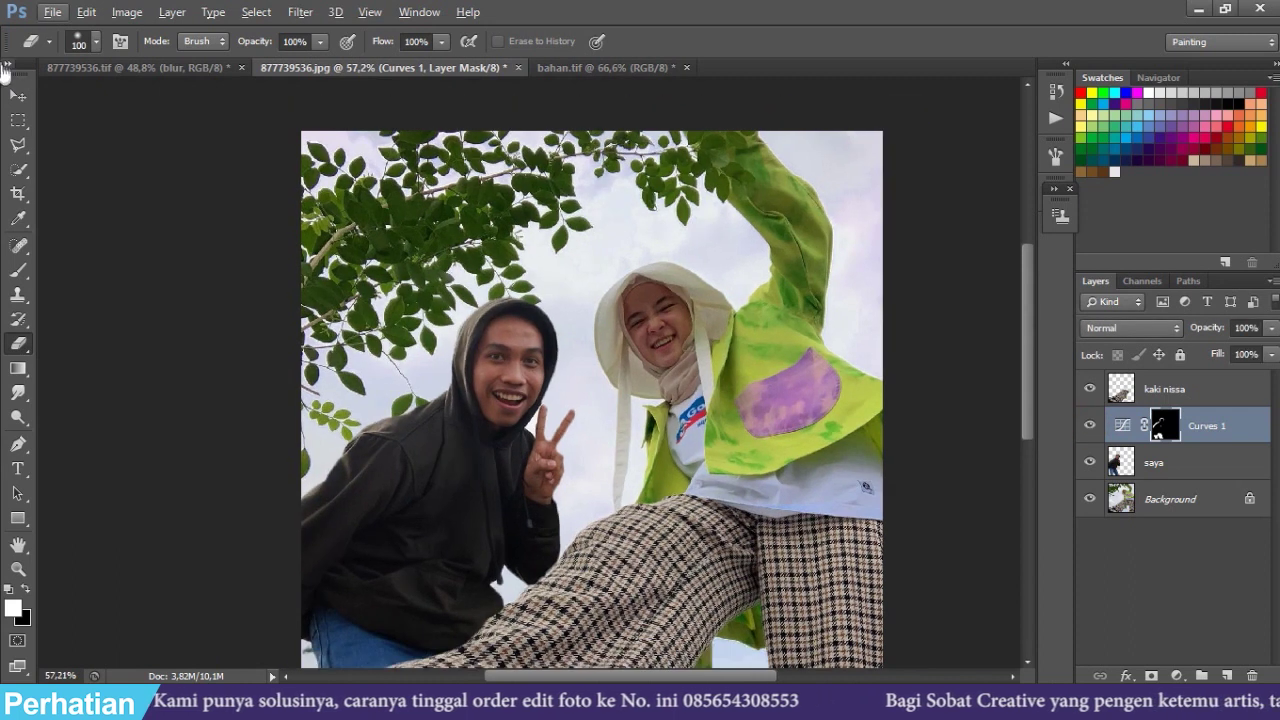
click(15, 100)
drag(525, 660, 480, 510)
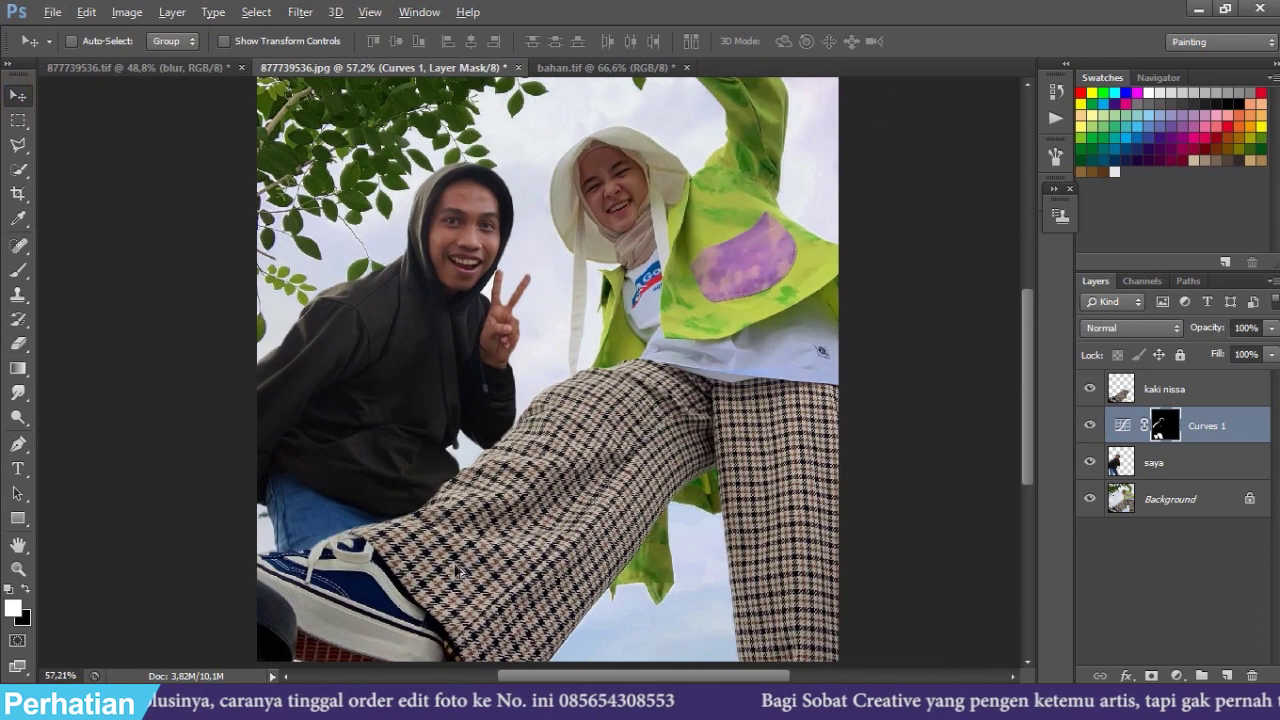
scroll(478, 470, up, 2)
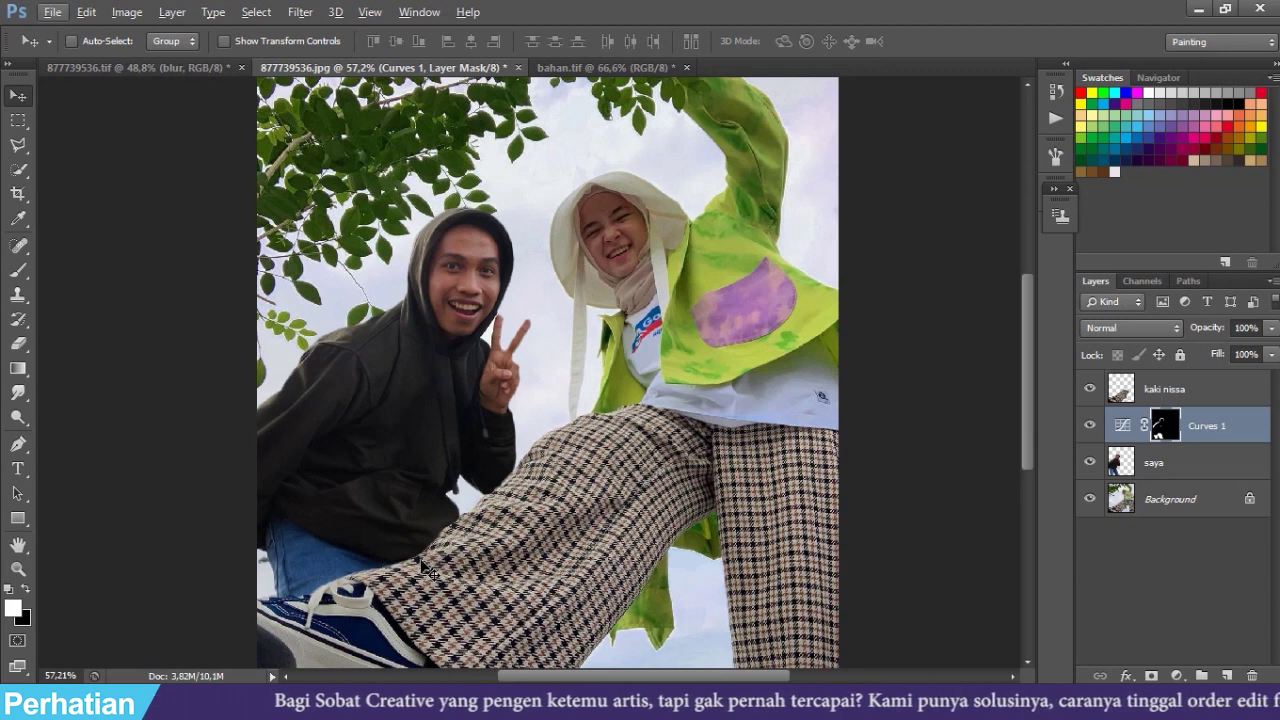
scroll(425, 568, down, 1)
scroll(465, 560, up, 1)
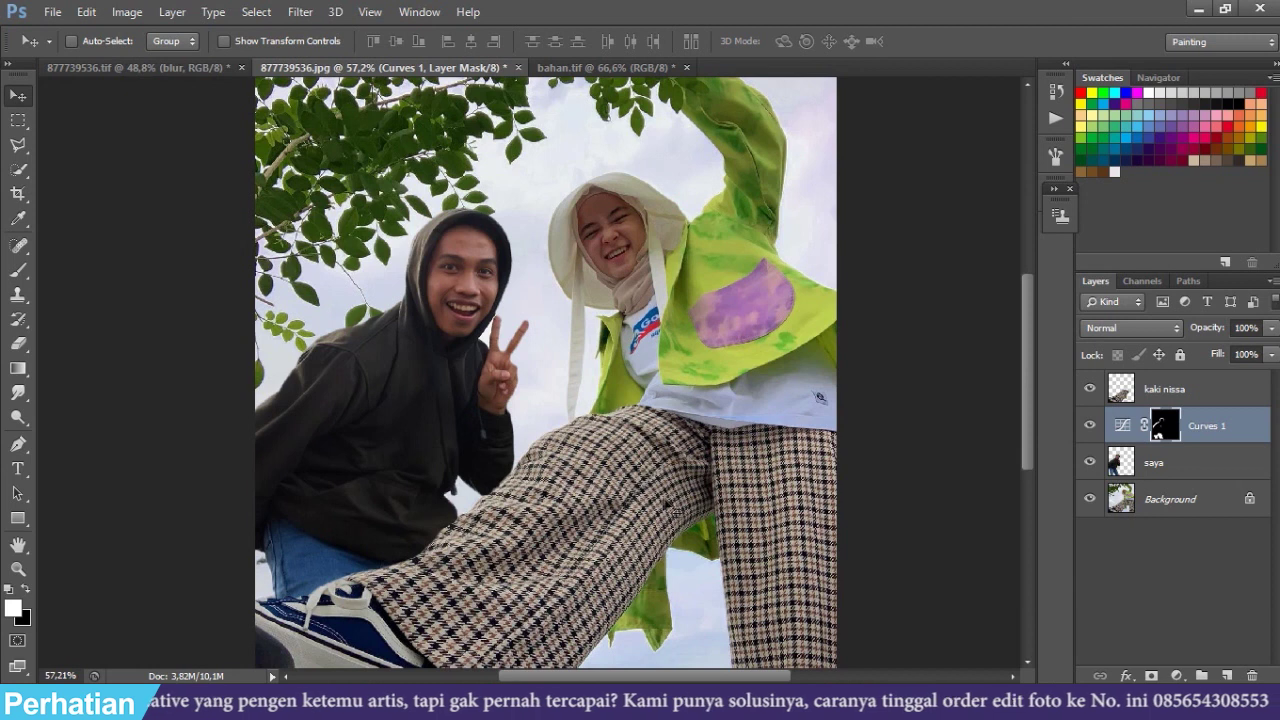
Load the kaki nissa leg outline as a selection and add a layer named bayangan above it
click(1204, 397)
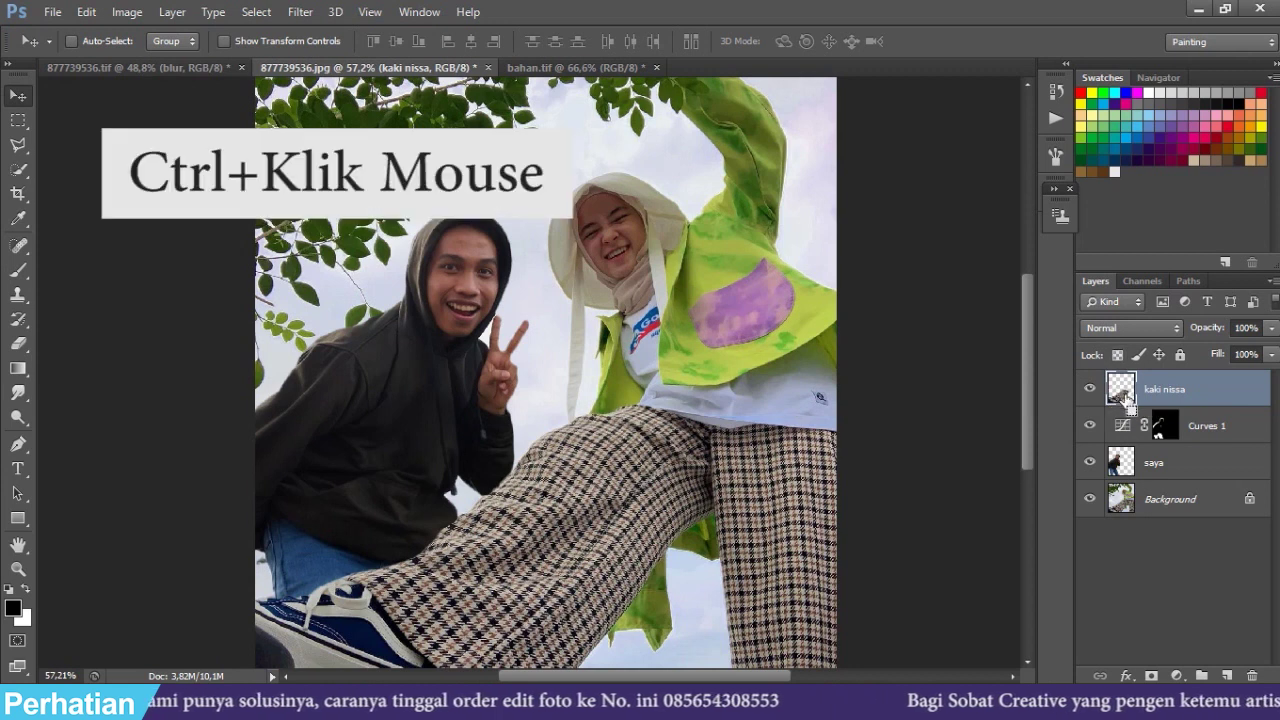
ctrl+click(1123, 396)
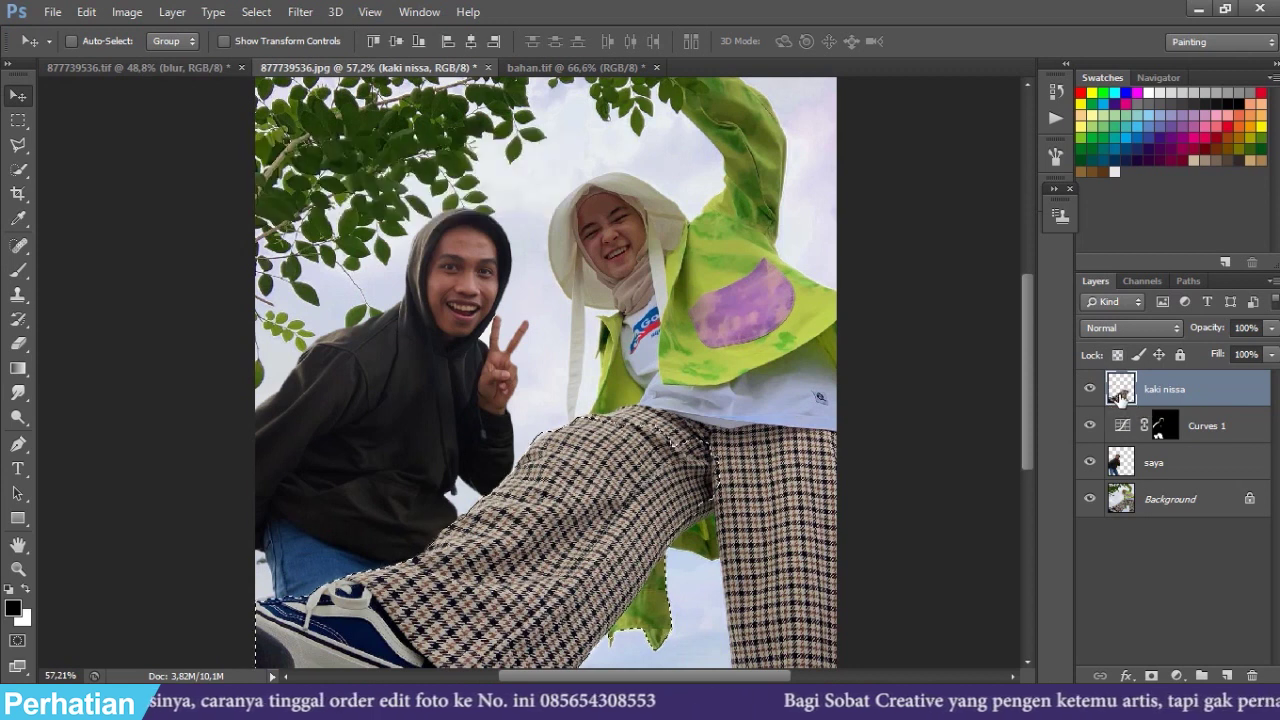
click(1228, 676)
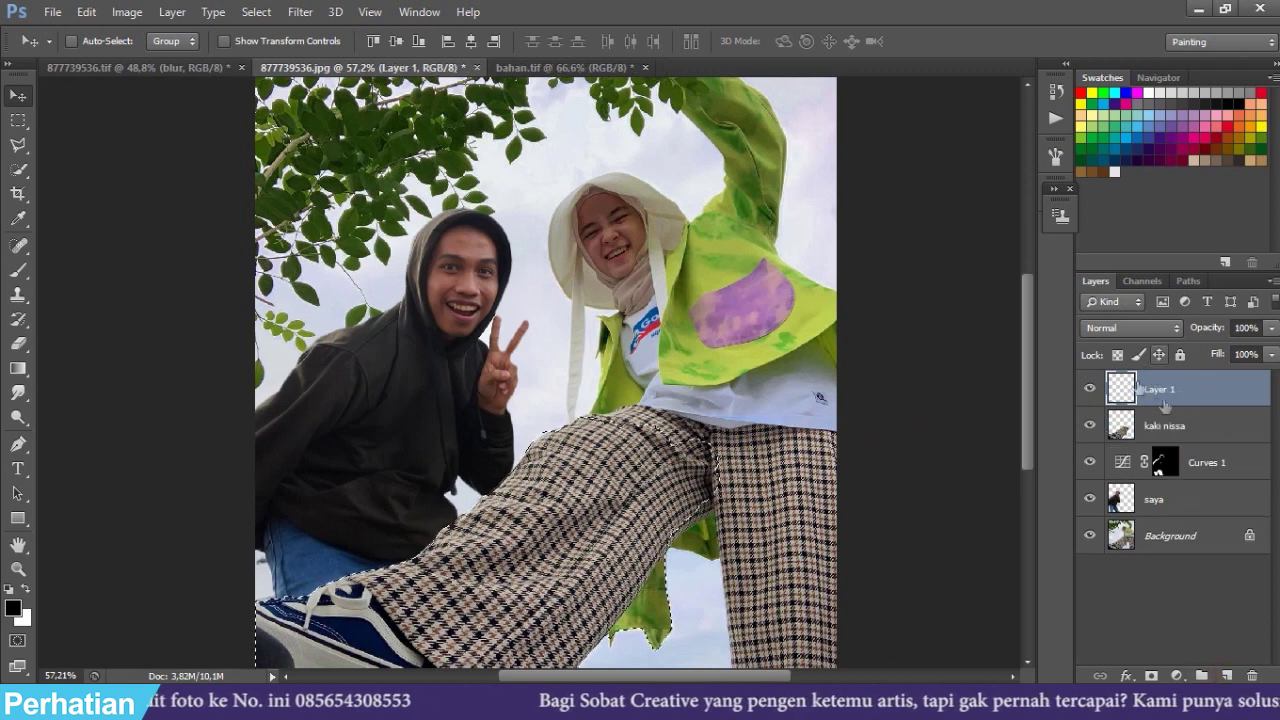
double_click(1160, 390)
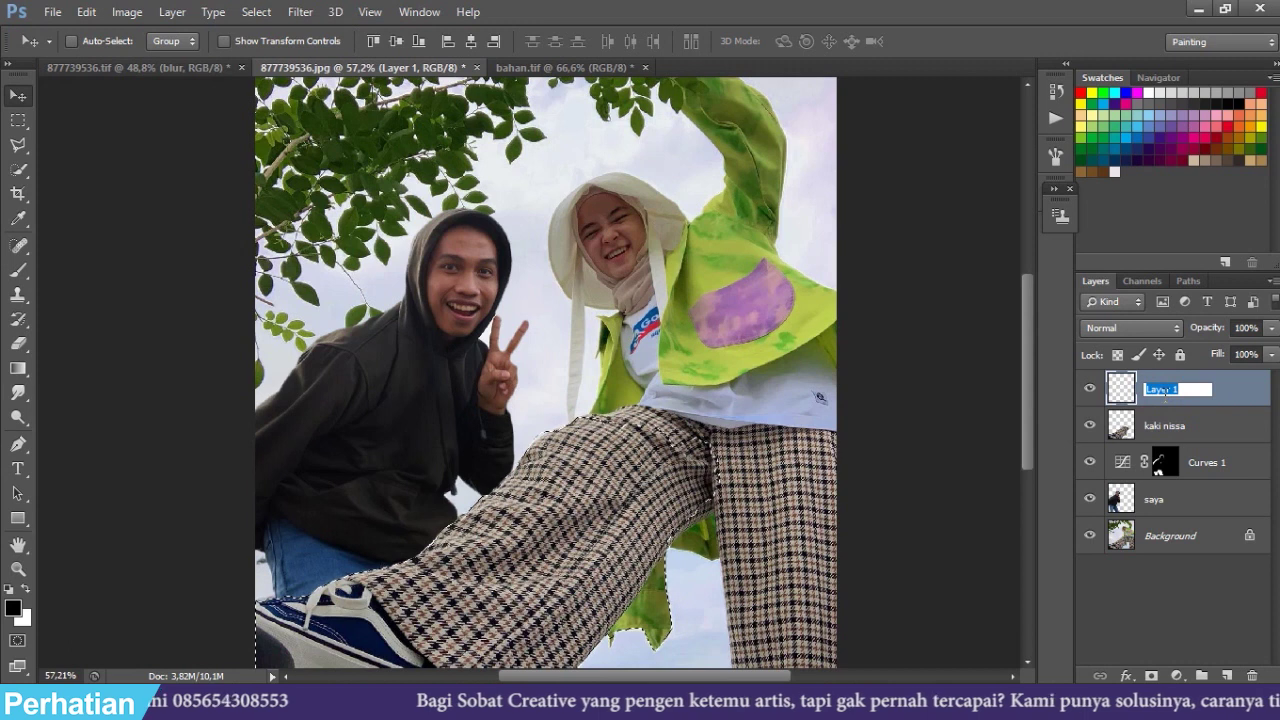
text(baju)
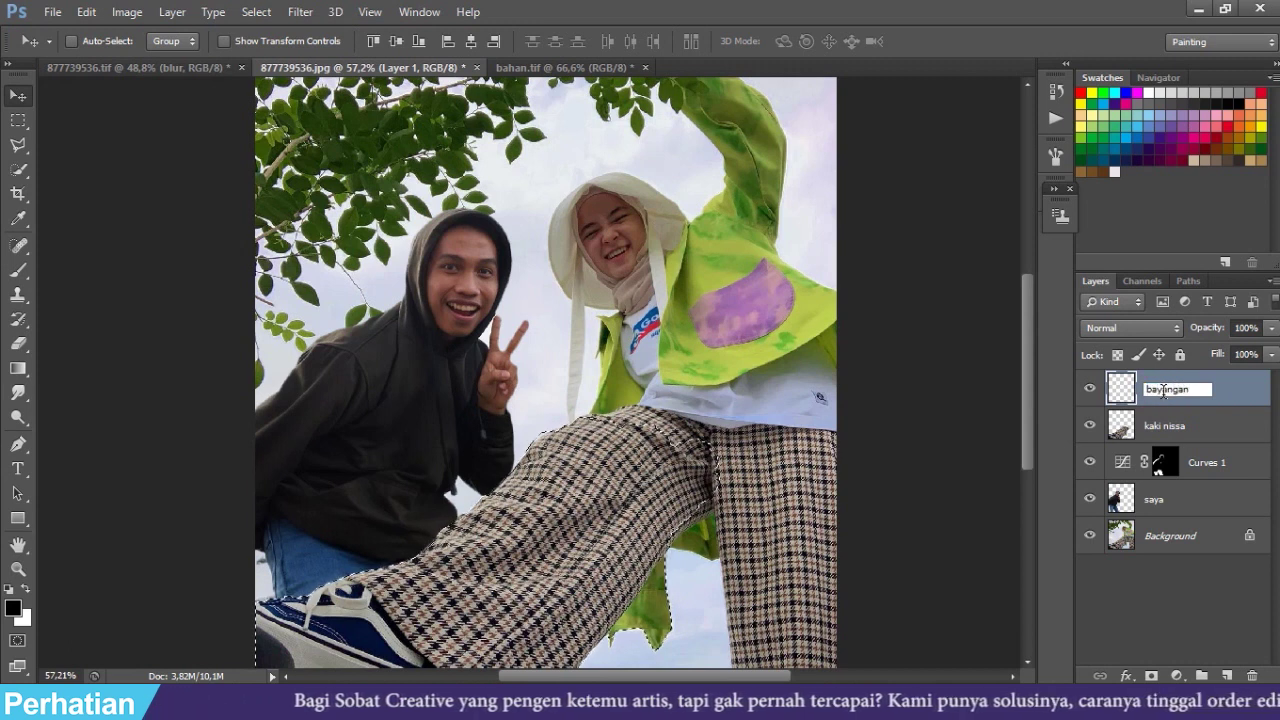
key(Return)
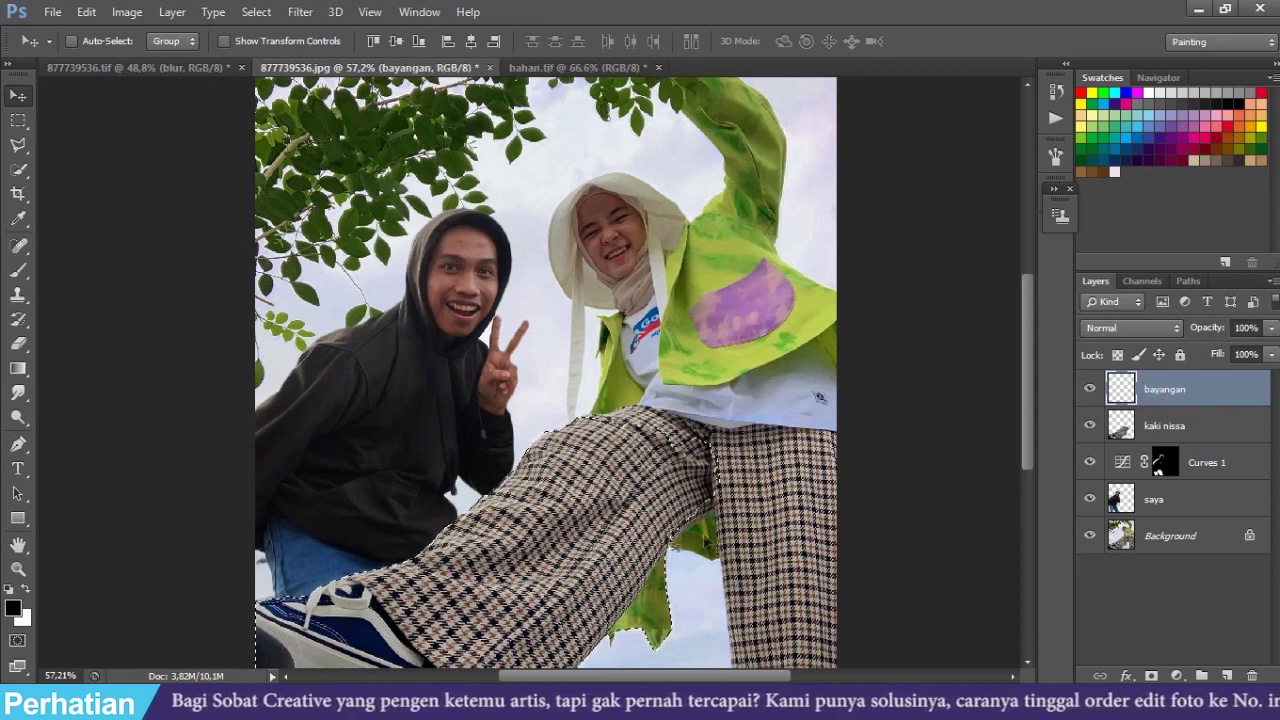
key(b)
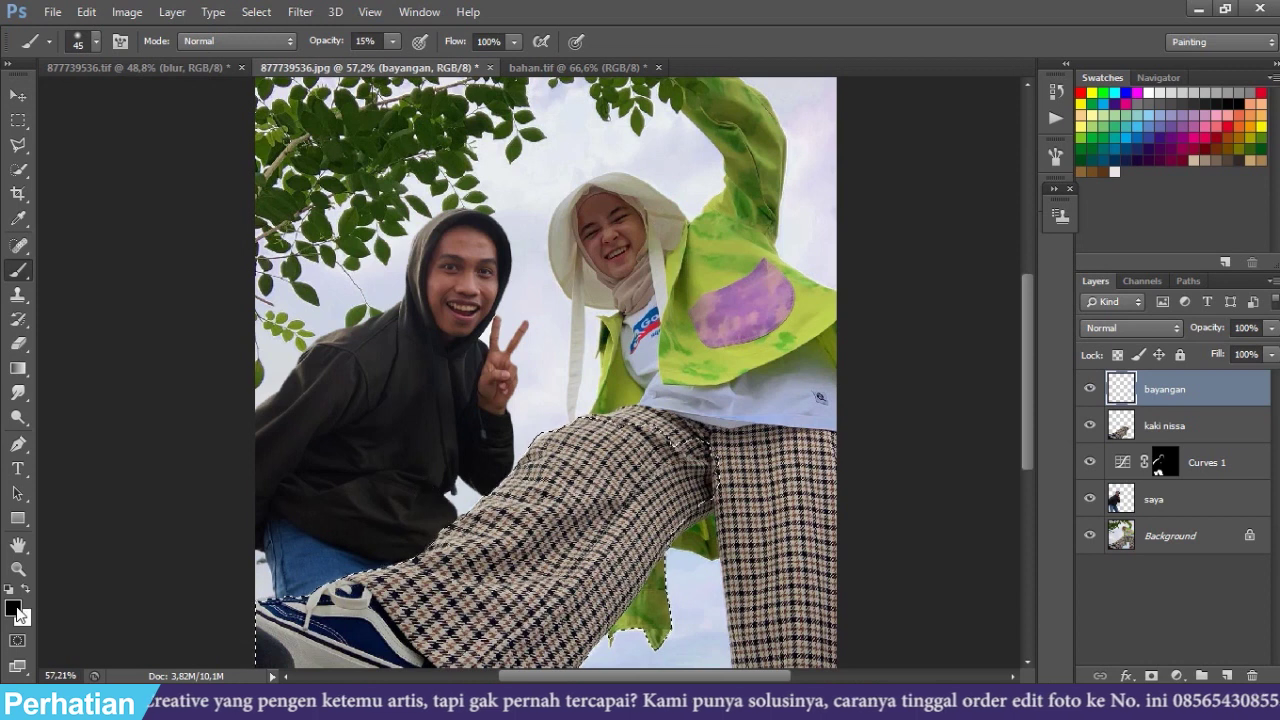
Set the foreground painting colour to pure black
click(13, 608)
click(858, 347)
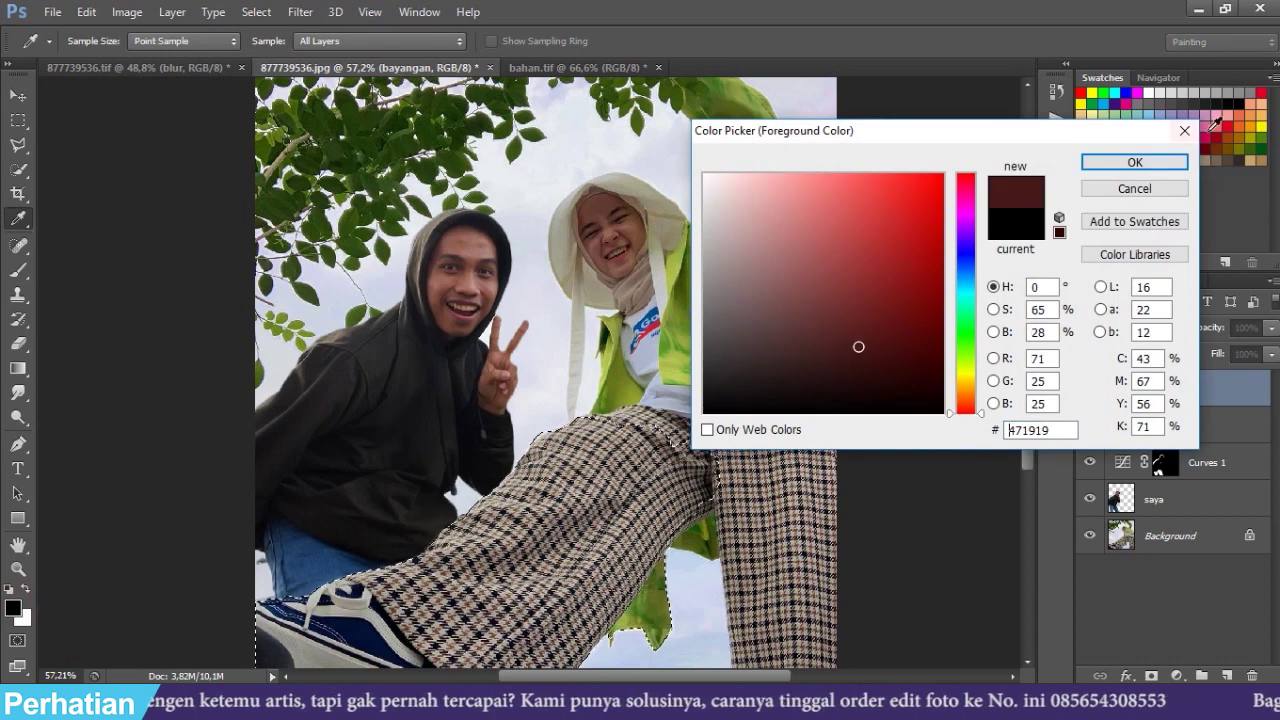
drag(858, 347, 564, 470)
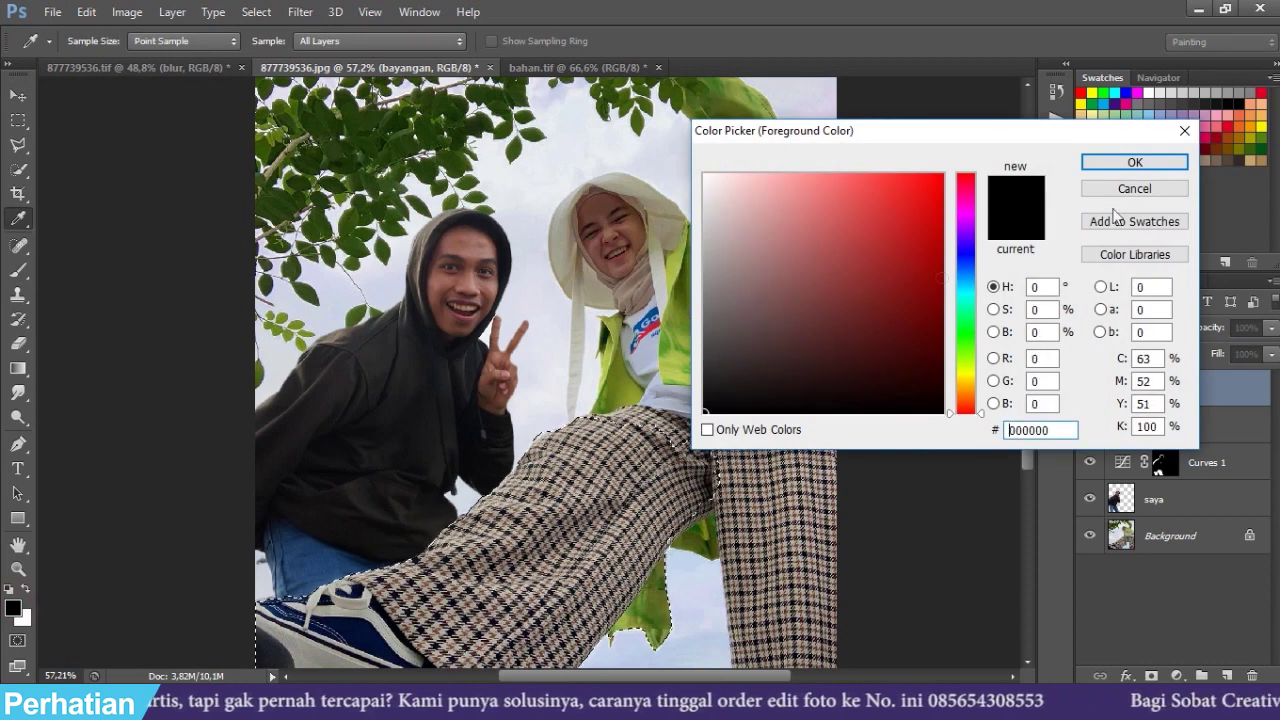
click(1110, 165)
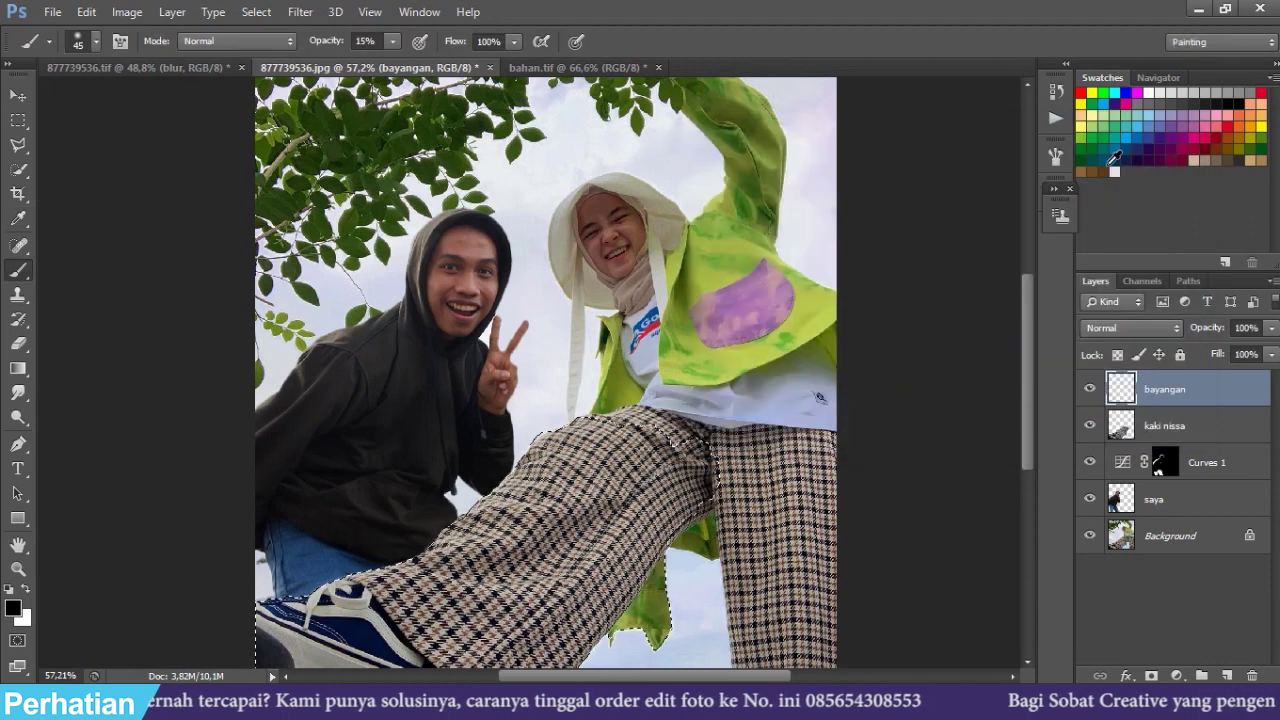
Paint a 15% opacity, 125 px shadow where the pants cross the jeans and hoodie, then deselect
click(378, 42)
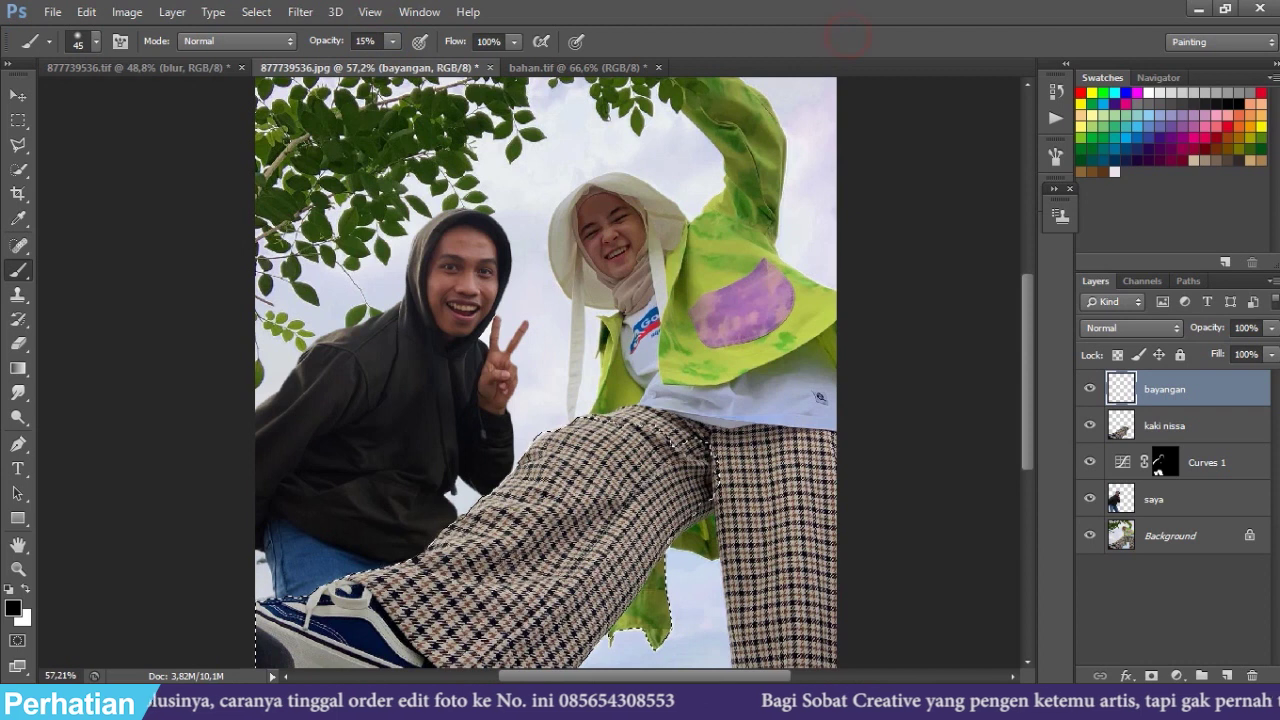
right_click(552, 500)
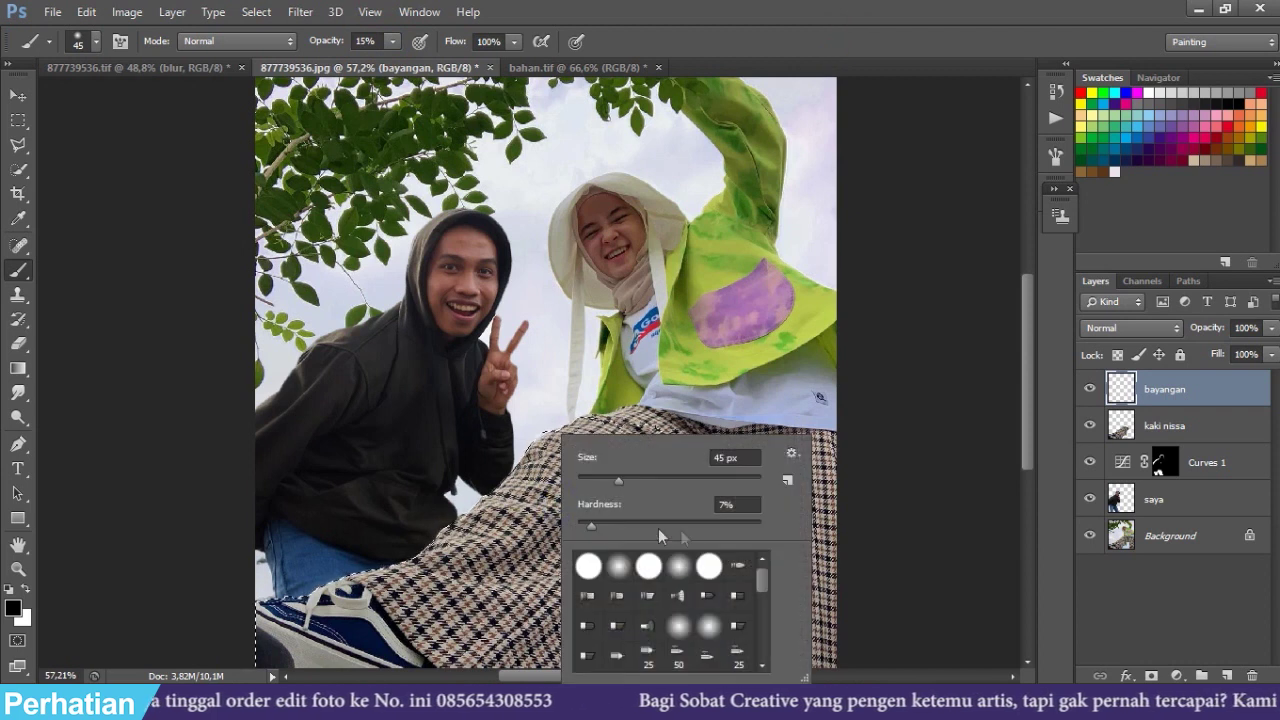
click(866, 17)
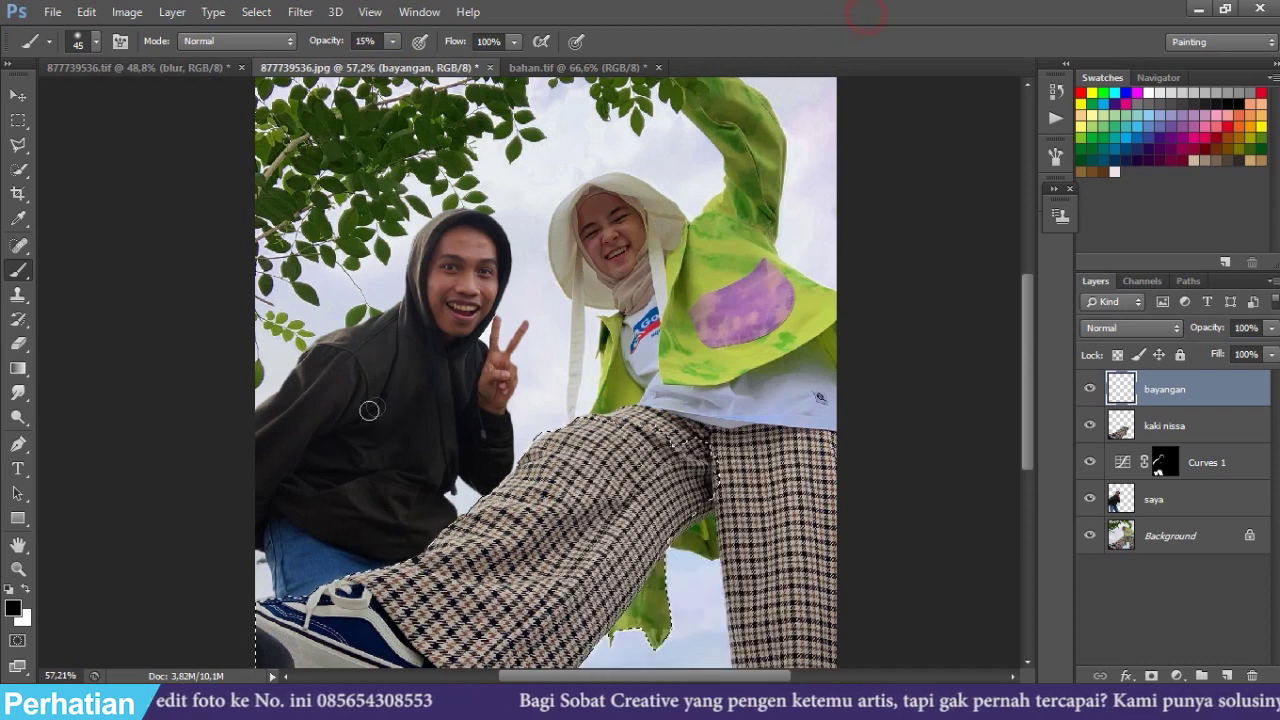
key(bracketright)
key(bracketright)
key(bracketright)
key(bracketright)
key(bracketright)
key(bracketright)
key(bracketright)
drag(512, 466, 370, 550)
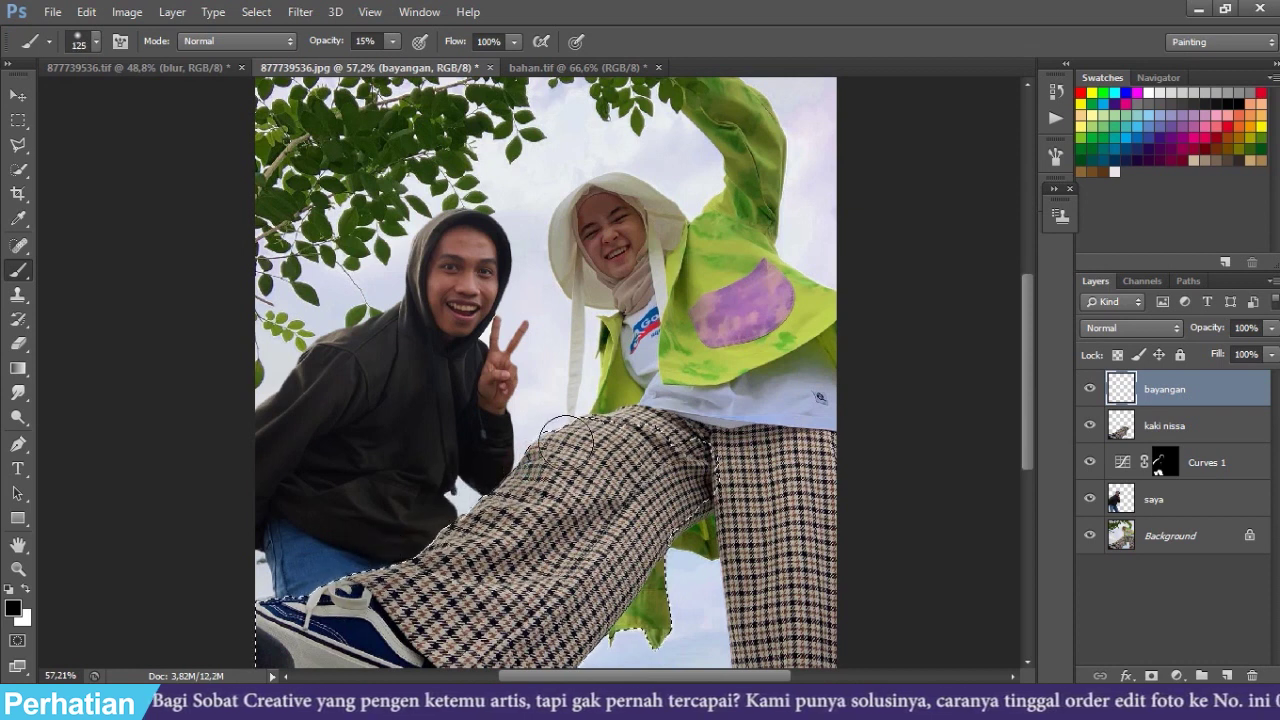
mouse_move(435, 513)
mouse_down()
mouse_move(358, 520)
mouse_move(480, 480)
mouse_up()
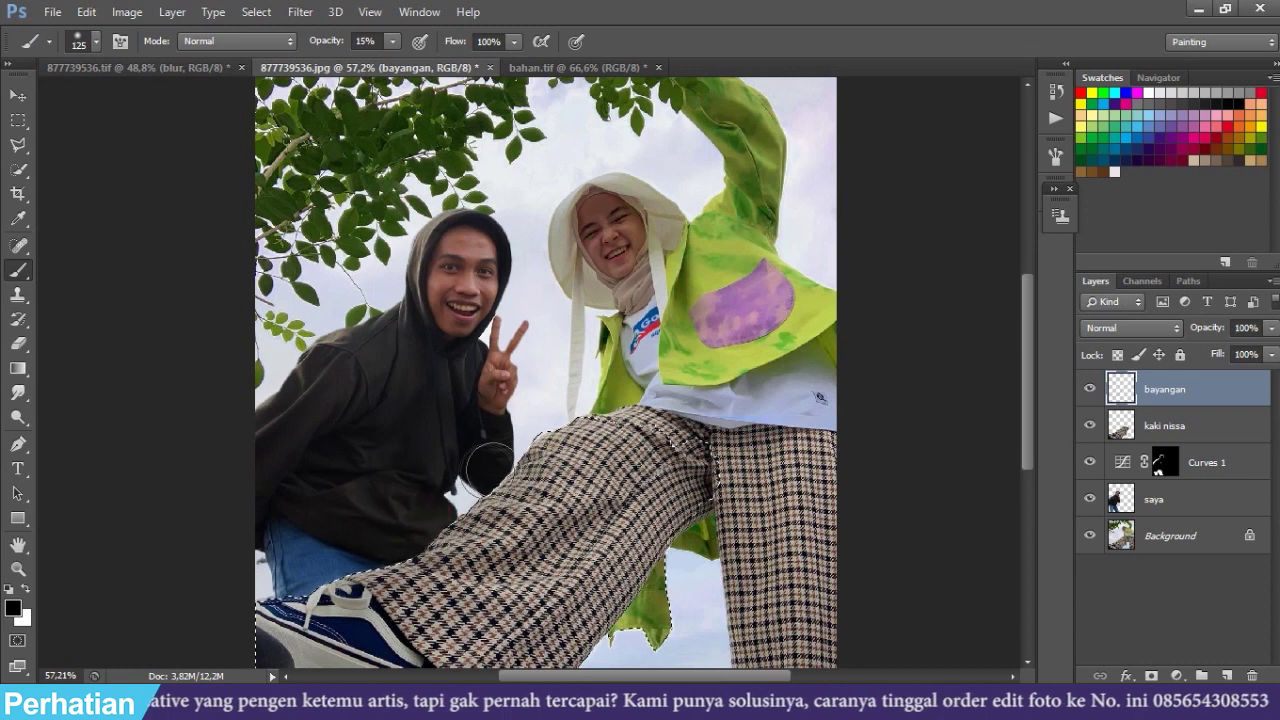
drag(833, 427, 471, 457)
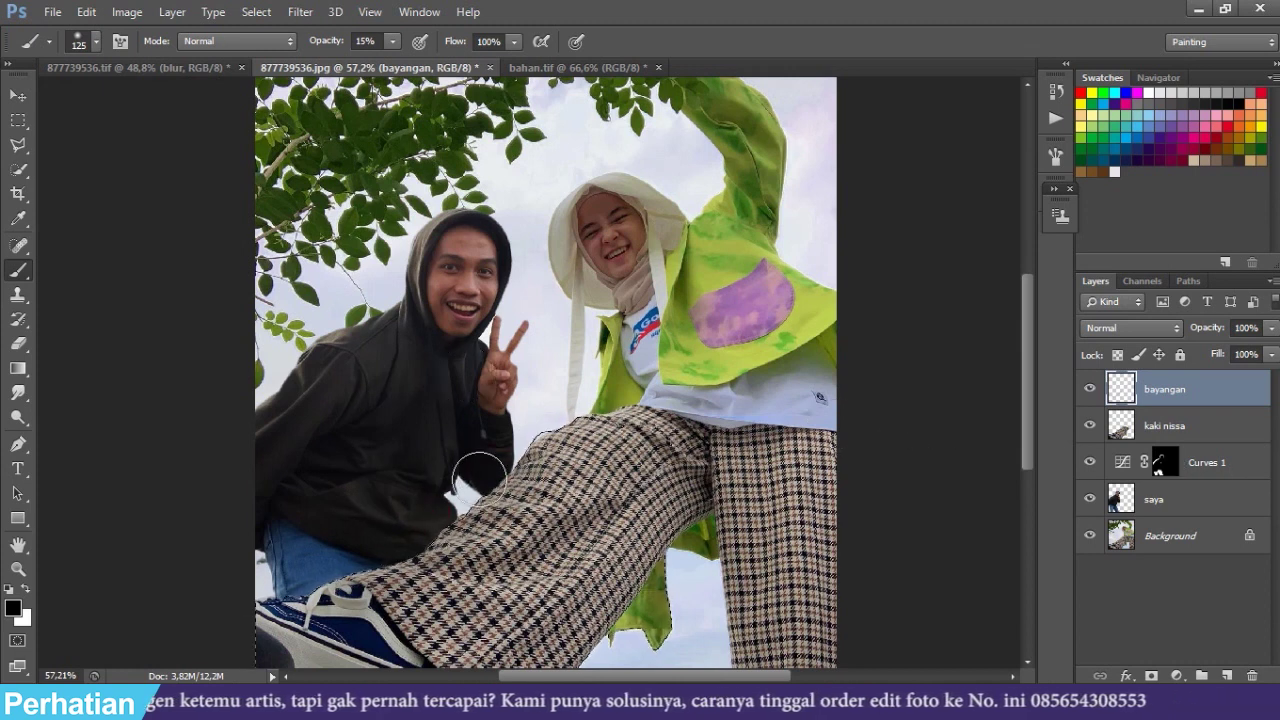
key(ctrl+d)
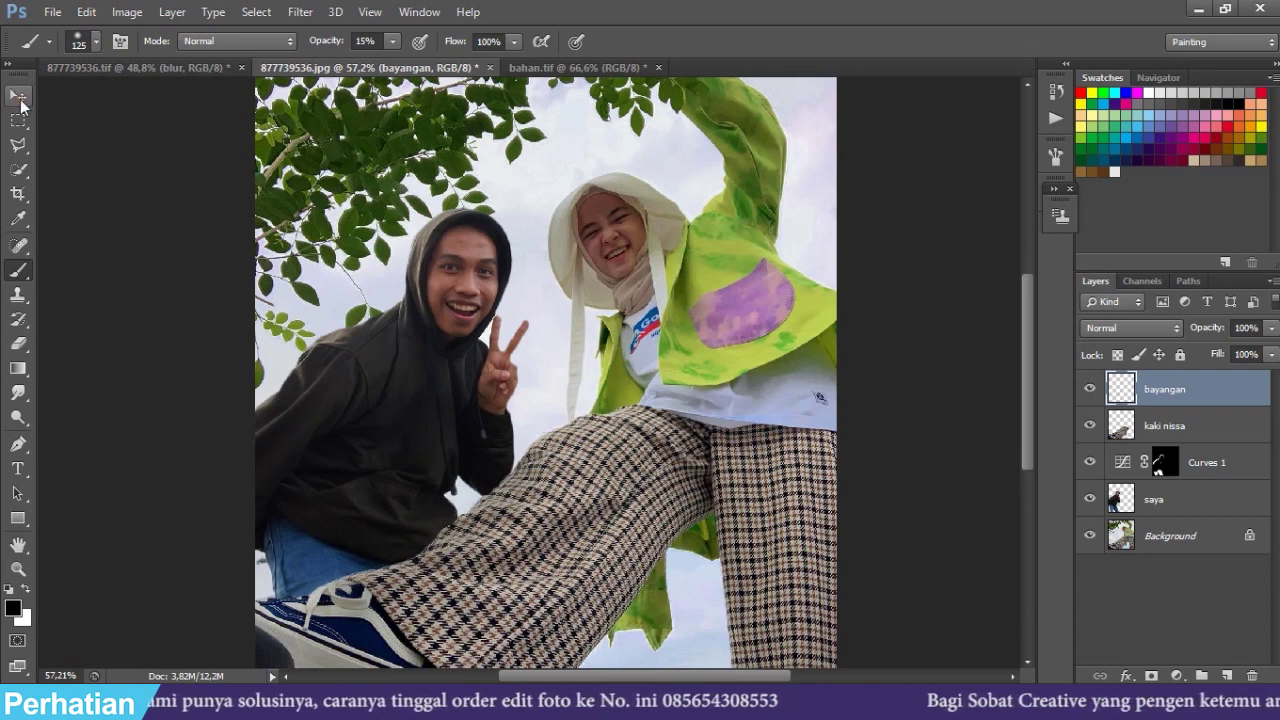
Toggle the bayangan shadow layer off and on to compare the composite with and without it
click(17, 94)
click(1090, 390)
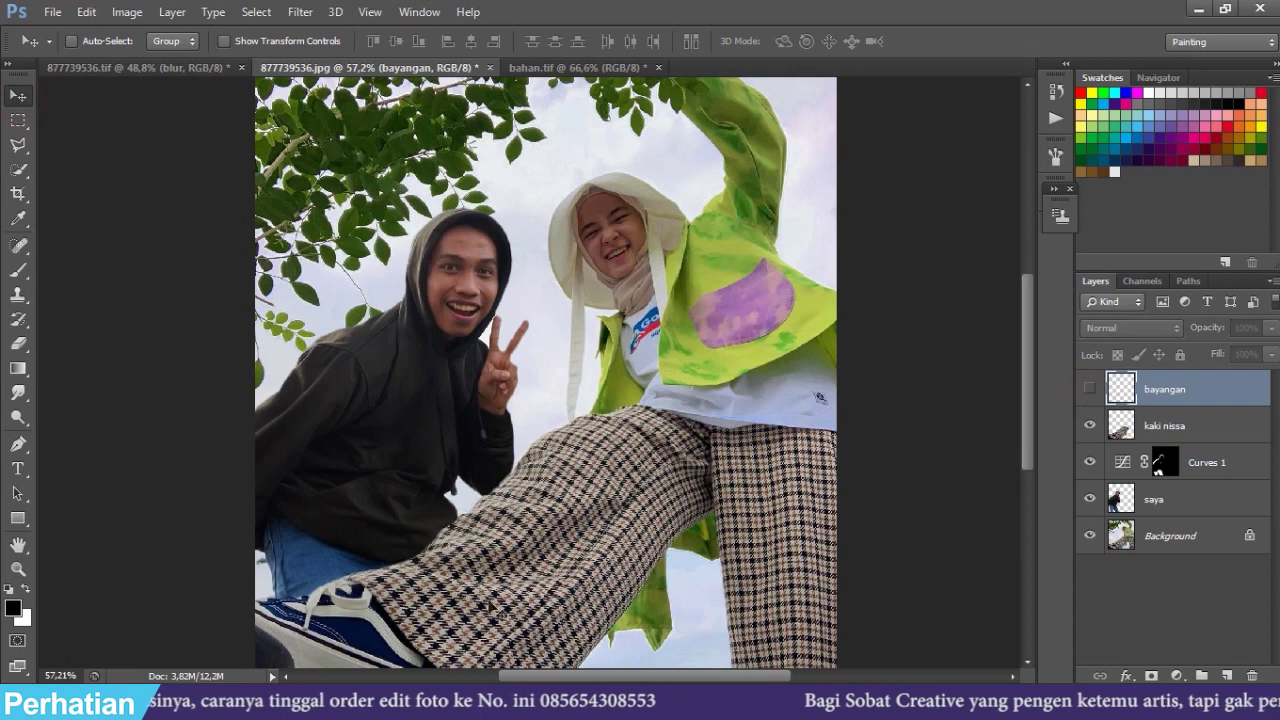
click(1089, 391)
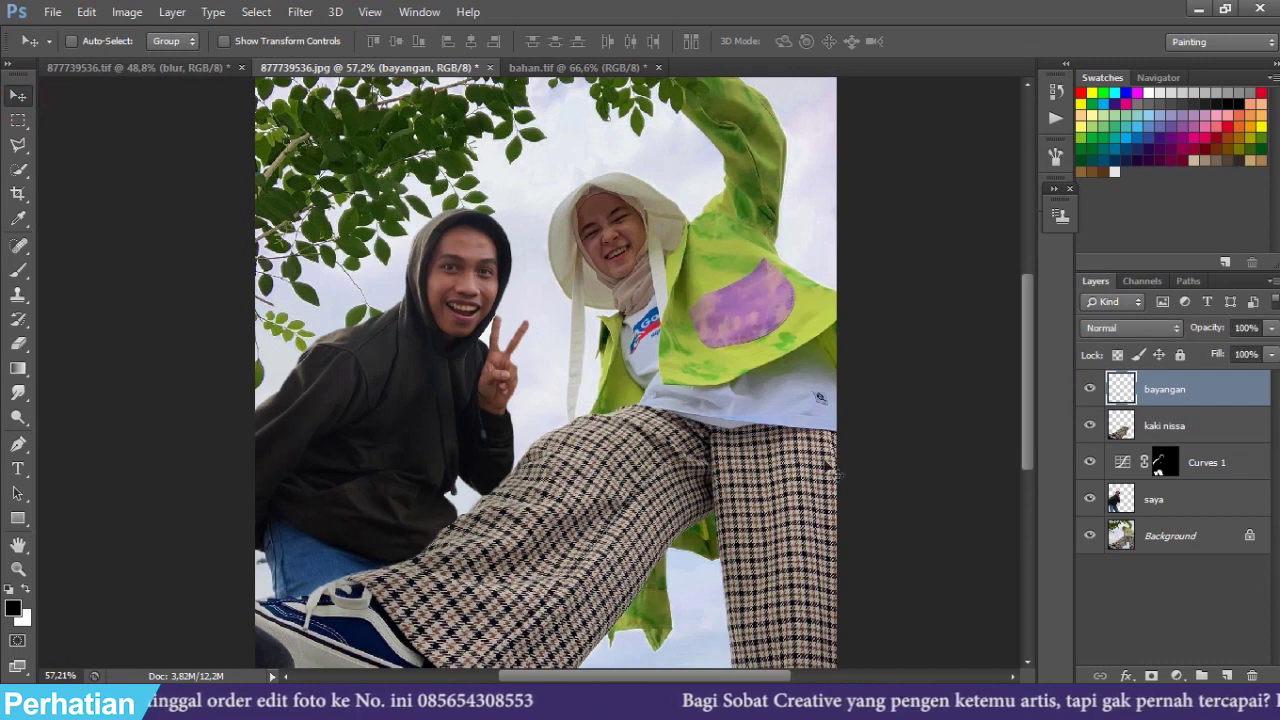
scroll(513, 487, down, 2)
scroll(513, 487, down, 2)
scroll(513, 487, up, 2)
scroll(511, 497, down, 1)
scroll(519, 495, up, 1)
scroll(522, 495, up, 1)
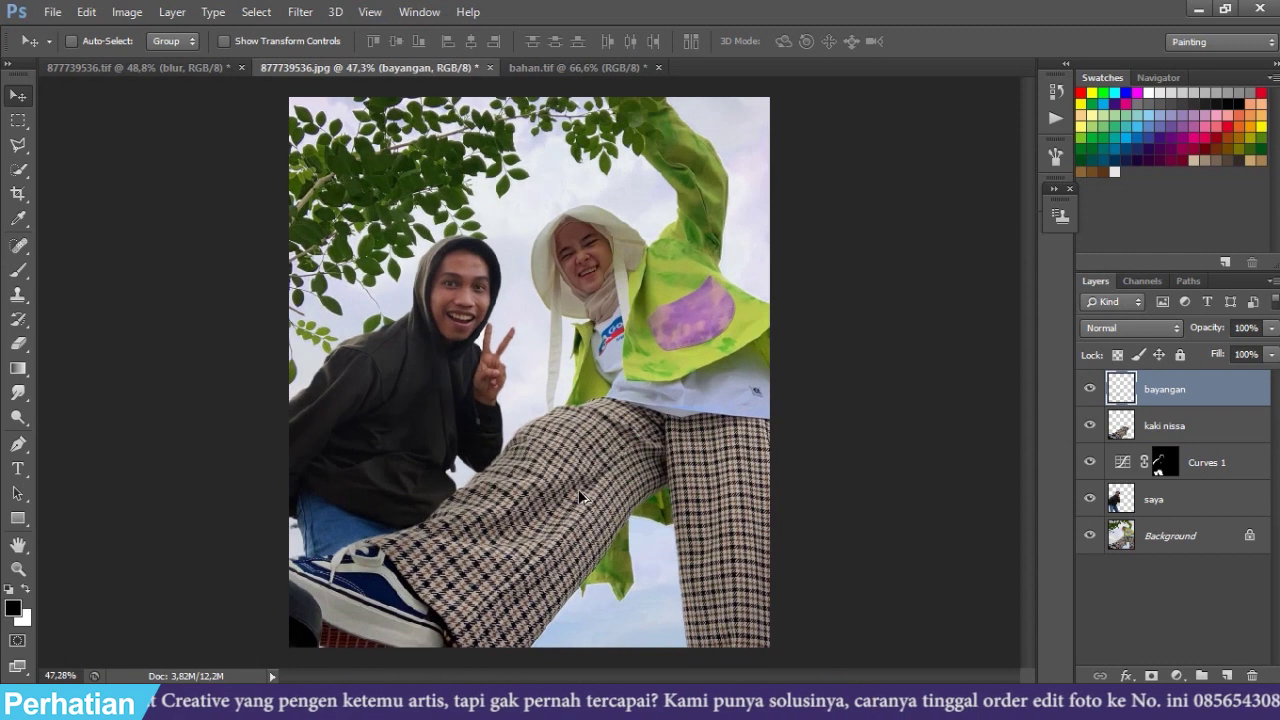
click(1176, 676)
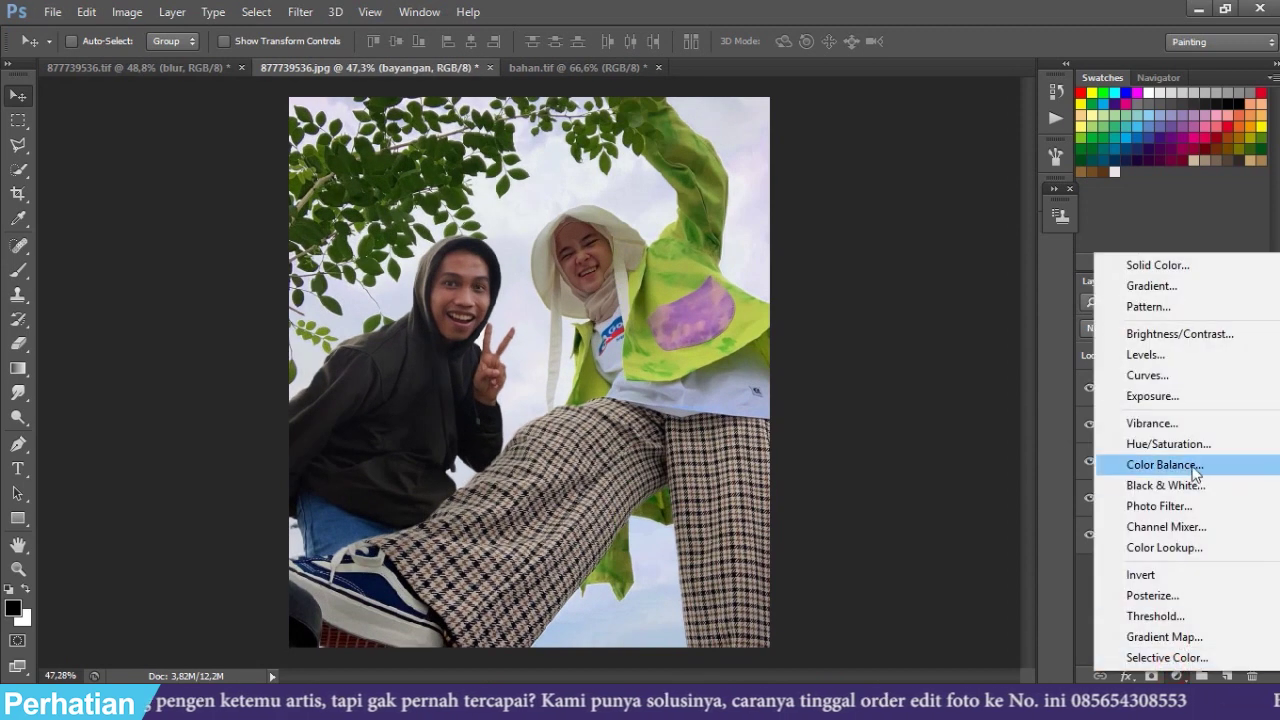
Add a Color Balance layer that shifts the midtones toward red and yellow
click(1193, 466)
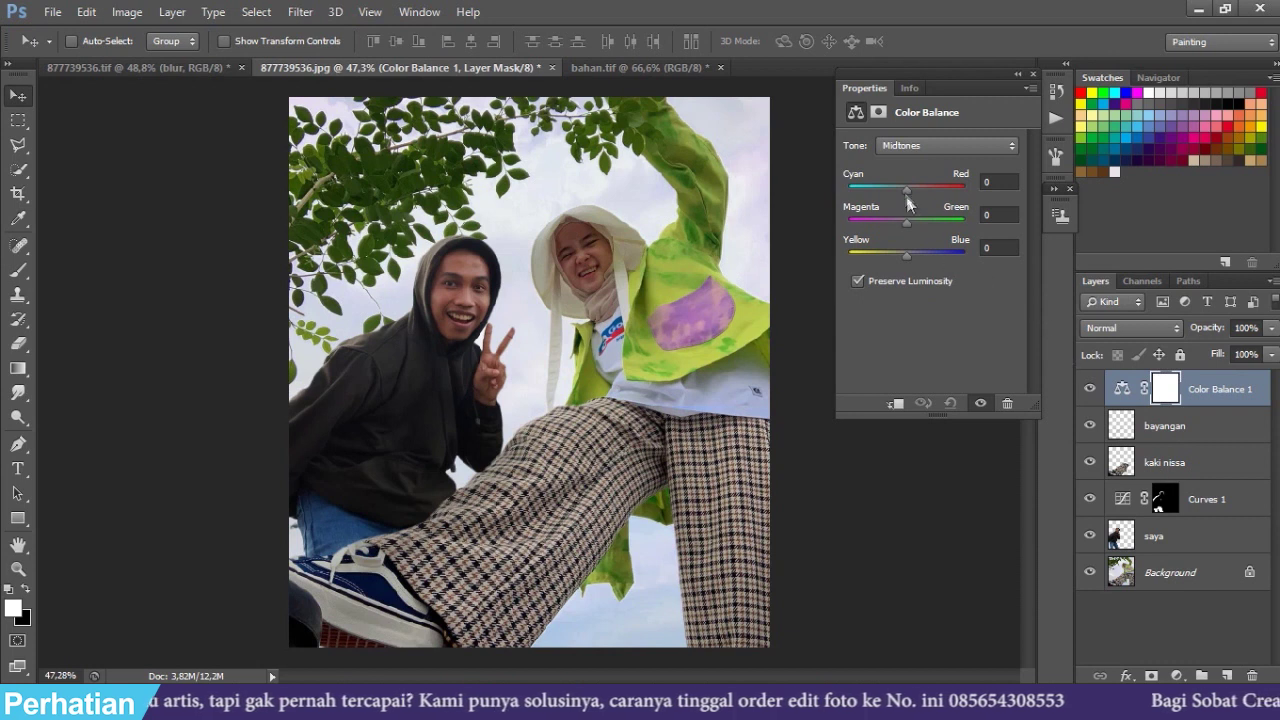
drag(909, 194, 923, 195)
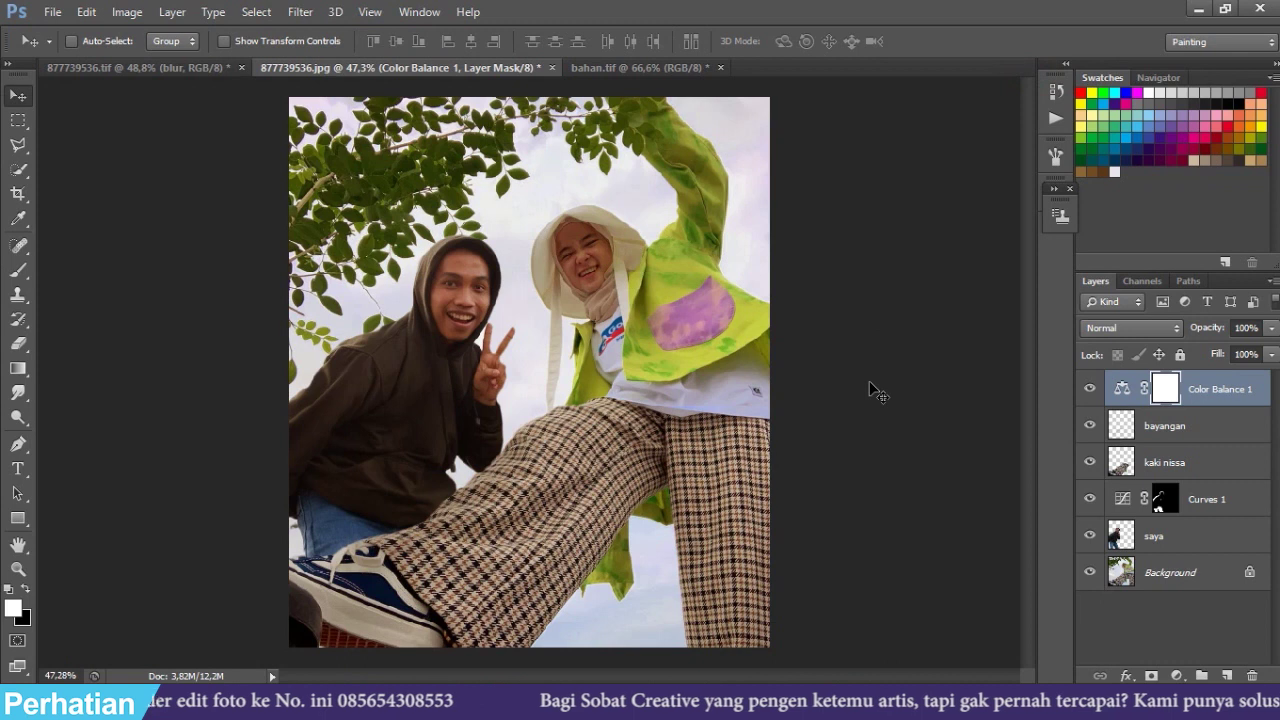
scroll(580, 390, down, 2)
scroll(580, 390, up, 2)
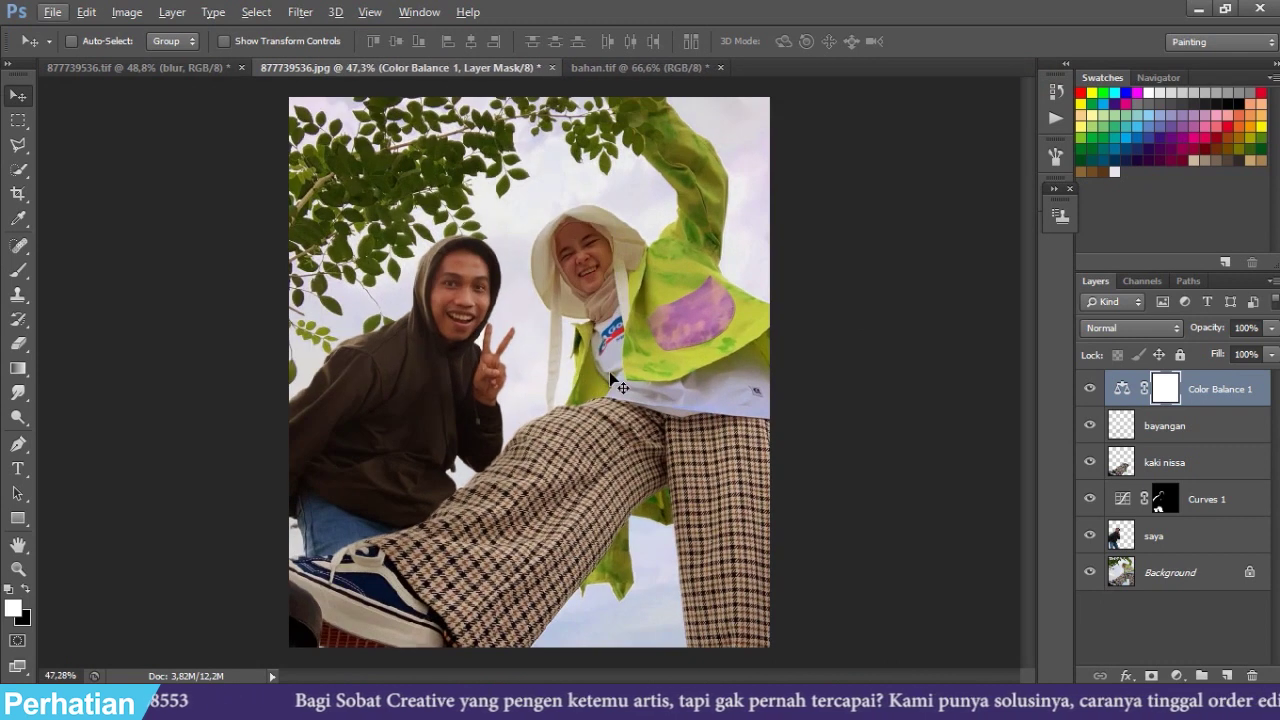
click(1177, 675)
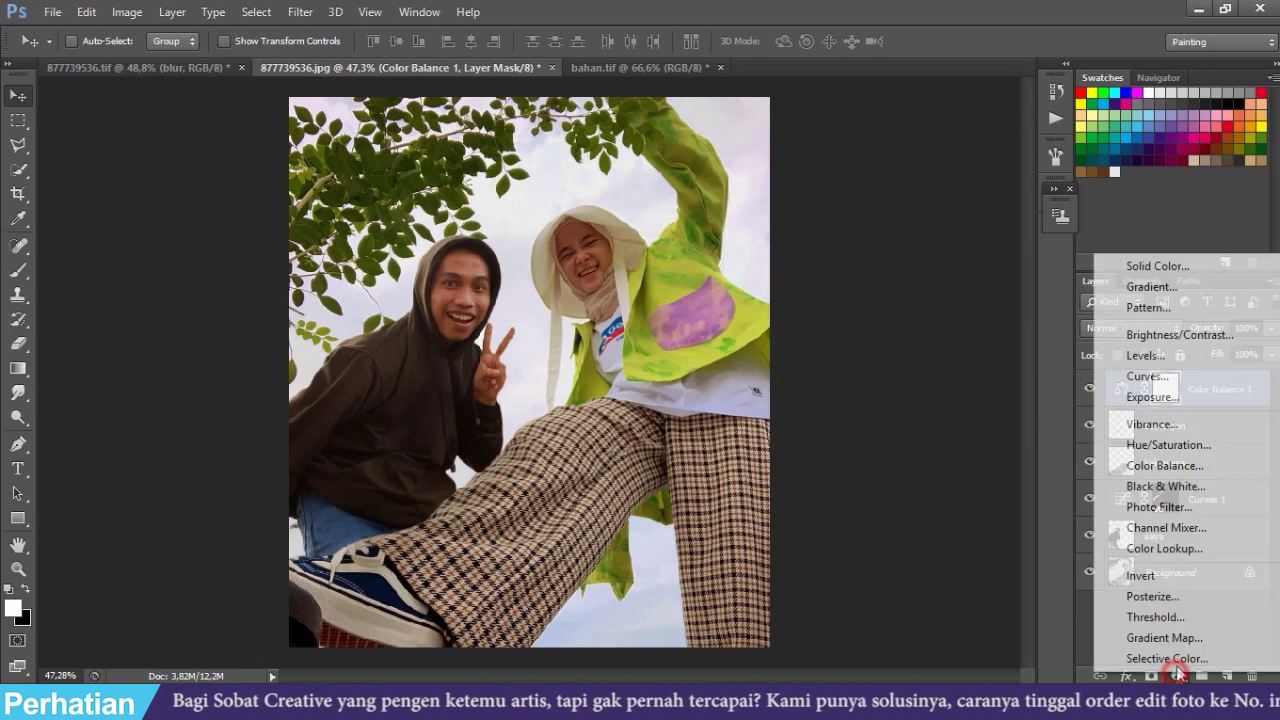
Add a Brightness/Contrast layer with brightness 24 and contrast 14
click(1203, 345)
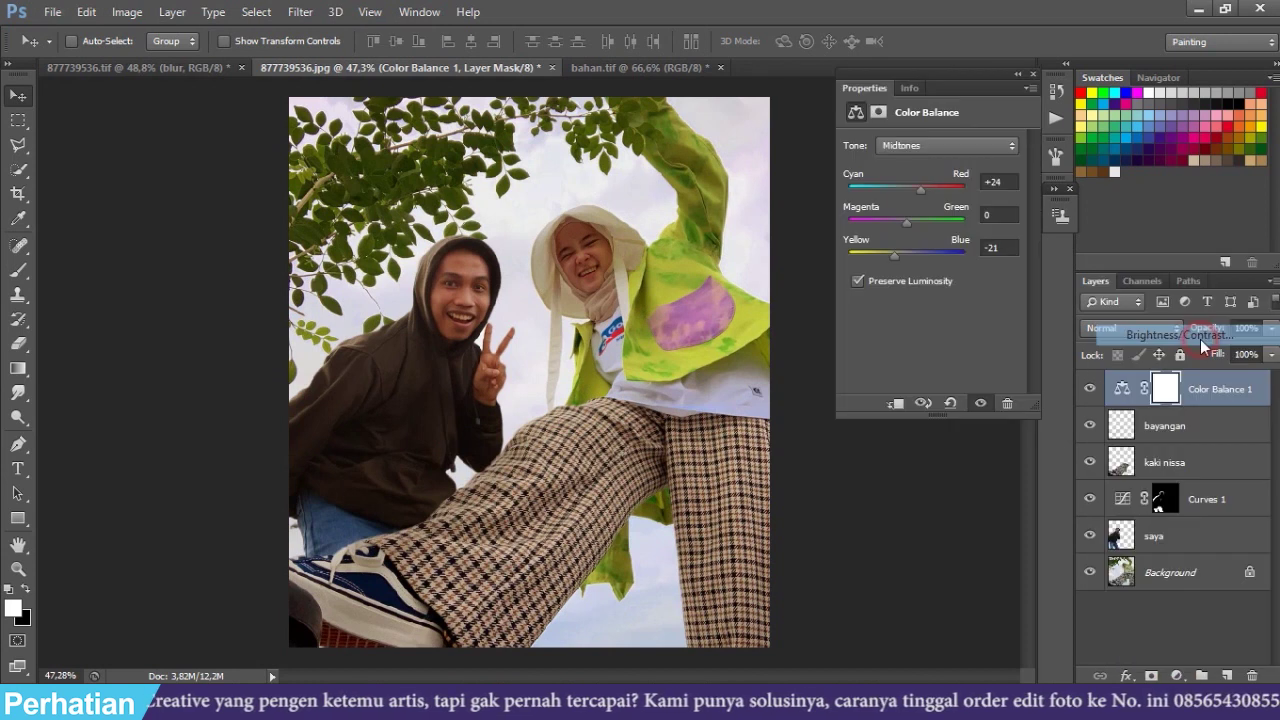
drag(937, 194, 944, 192)
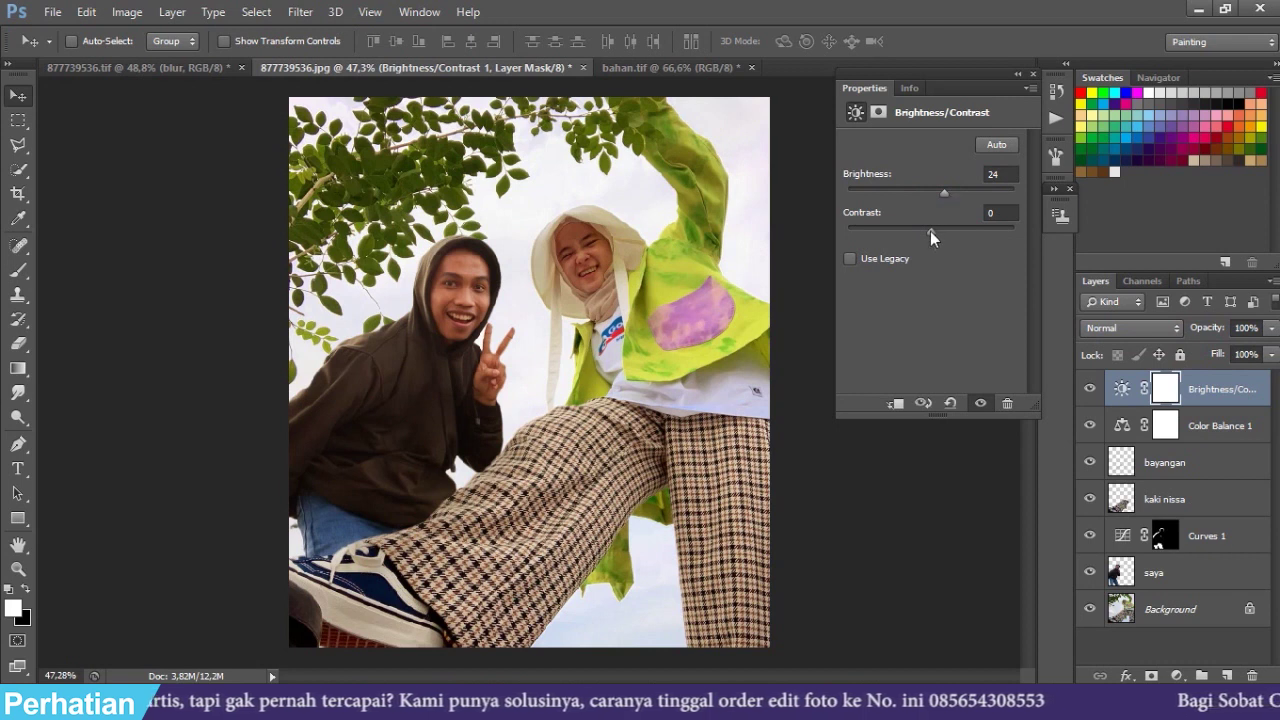
drag(938, 232, 942, 232)
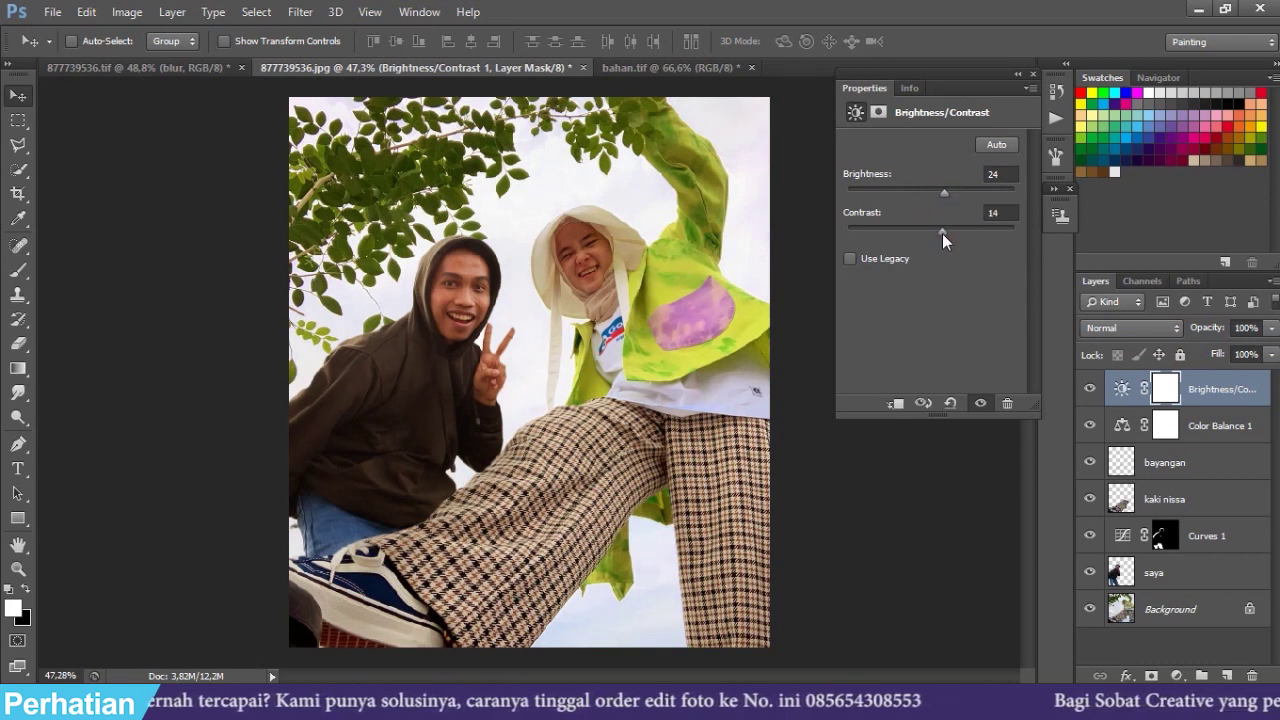
click(1033, 76)
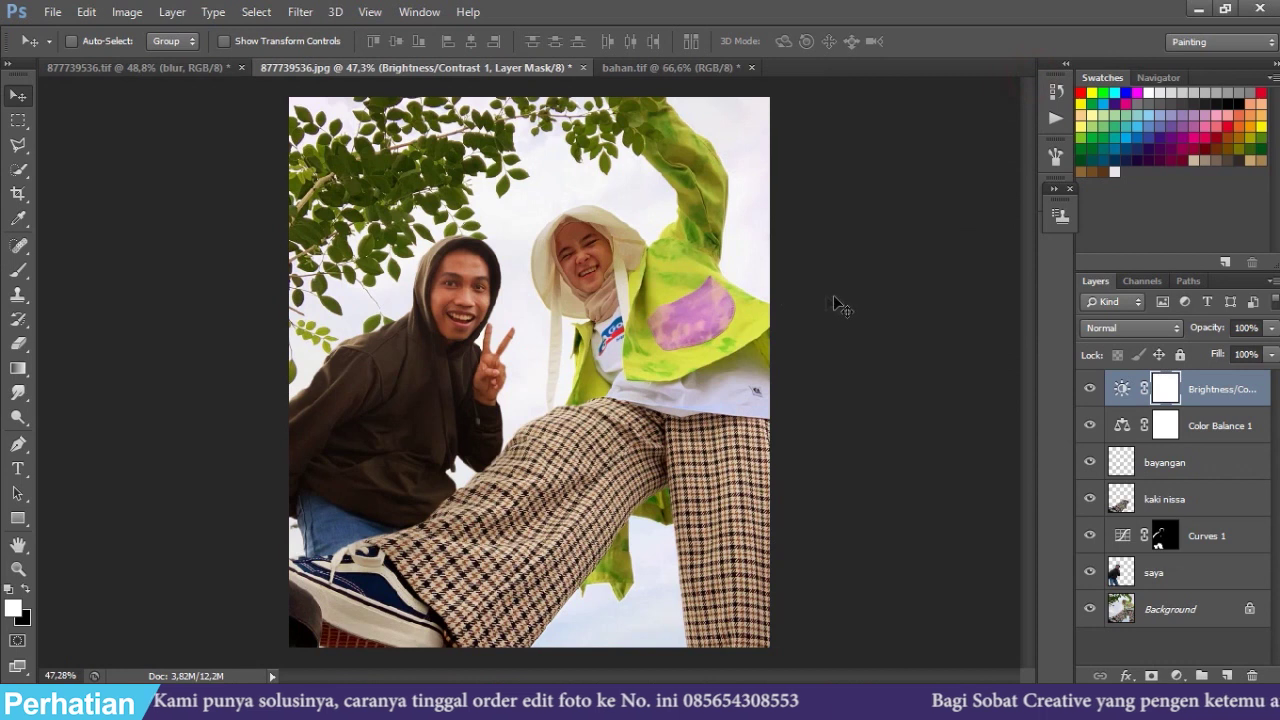
scroll(814, 471, up, 1)
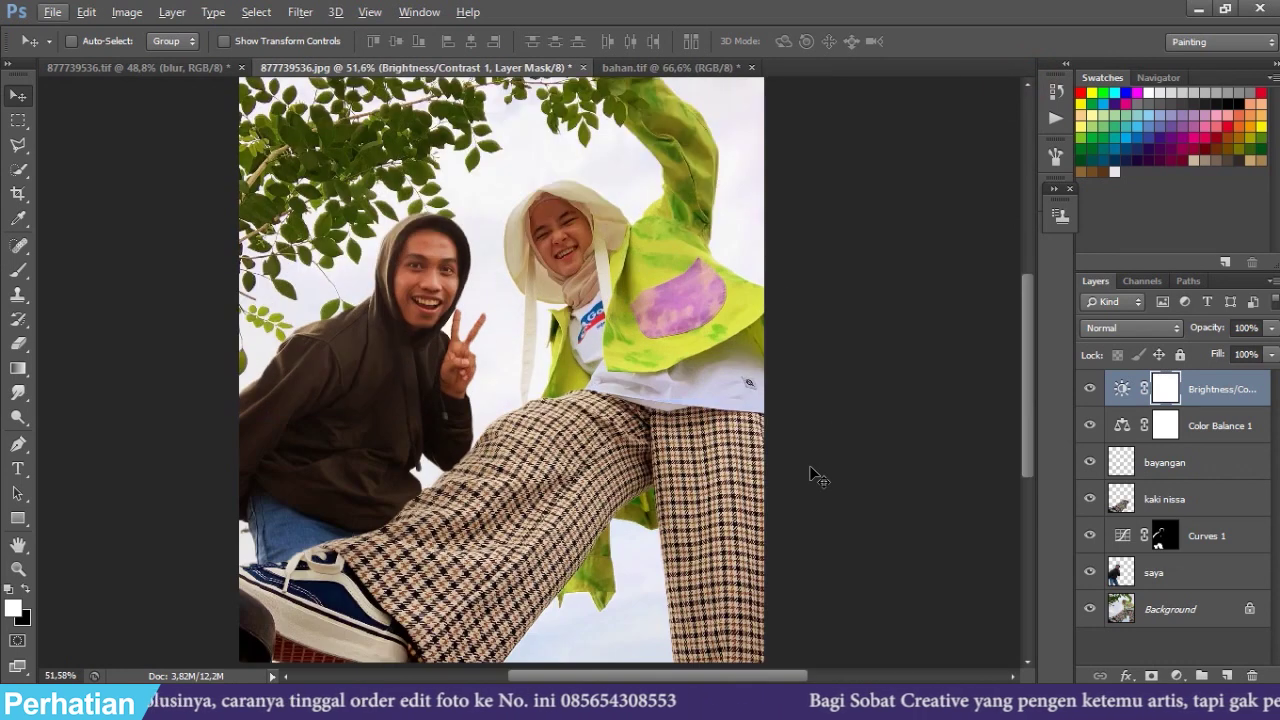
scroll(857, 240, down, 1)
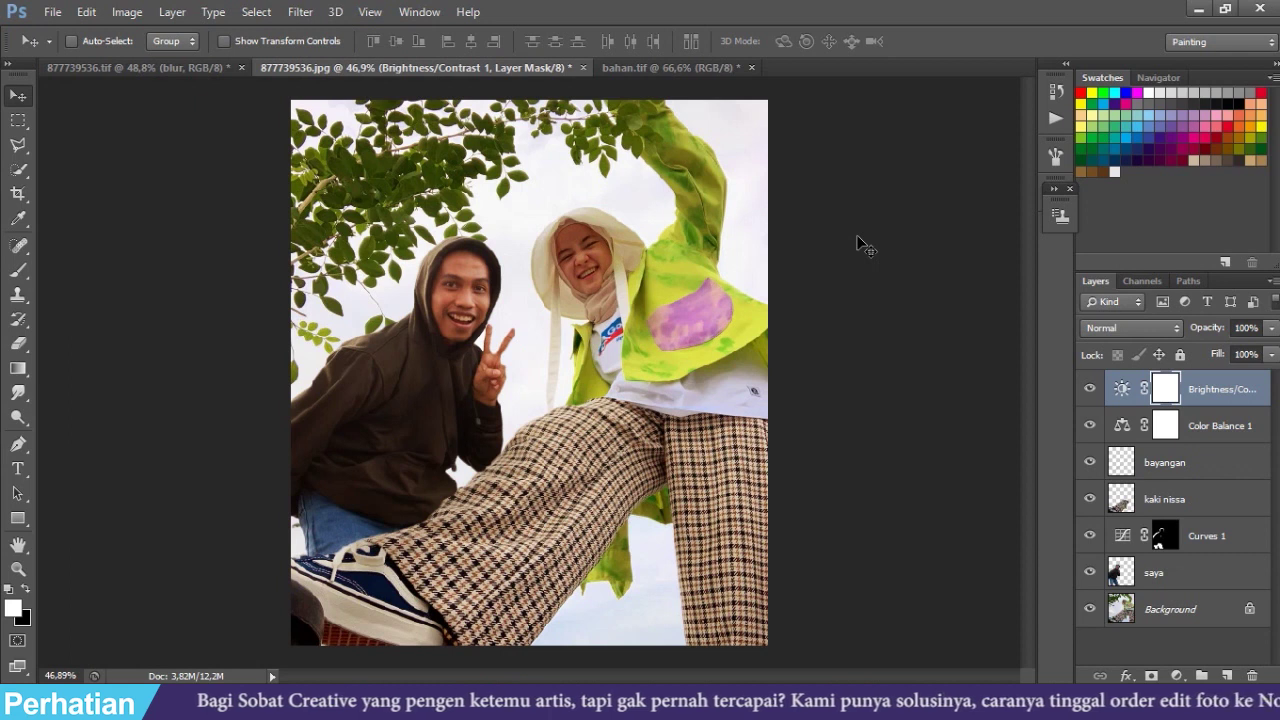
scroll(771, 320, down, 1)
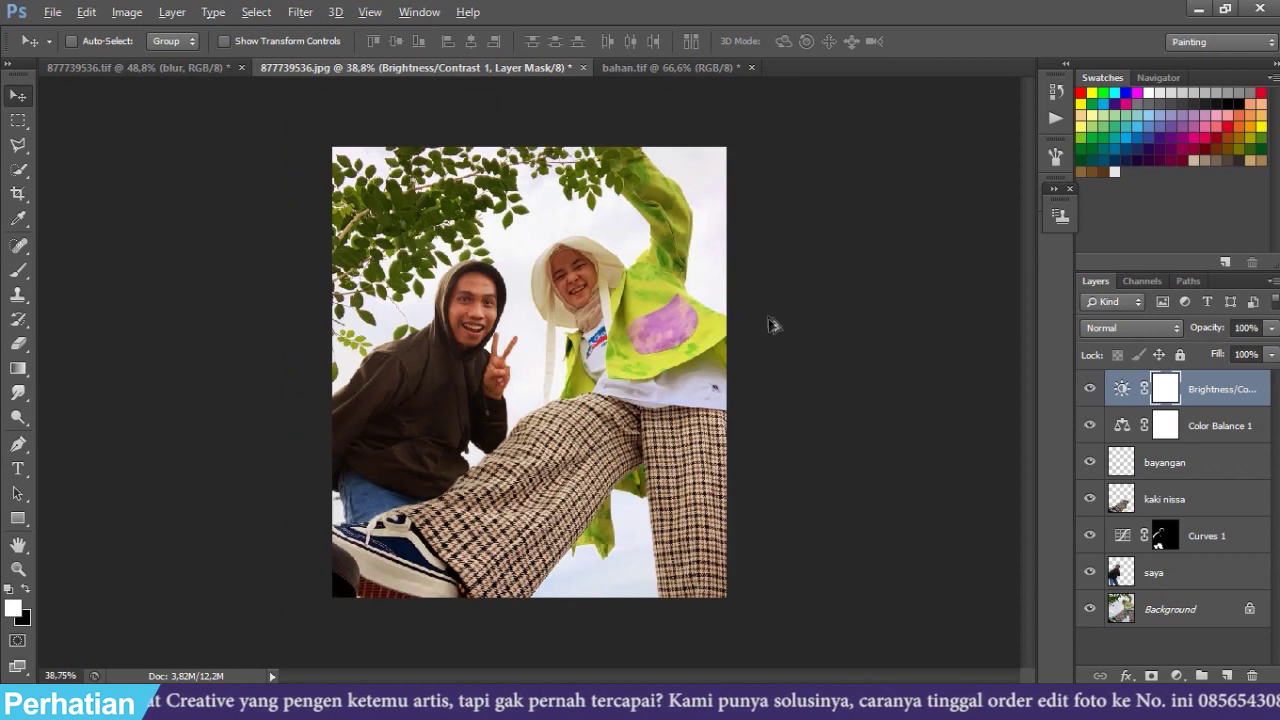
scroll(771, 320, up, 2)
scroll(806, 345, up, 1)
scroll(806, 345, down, 2)
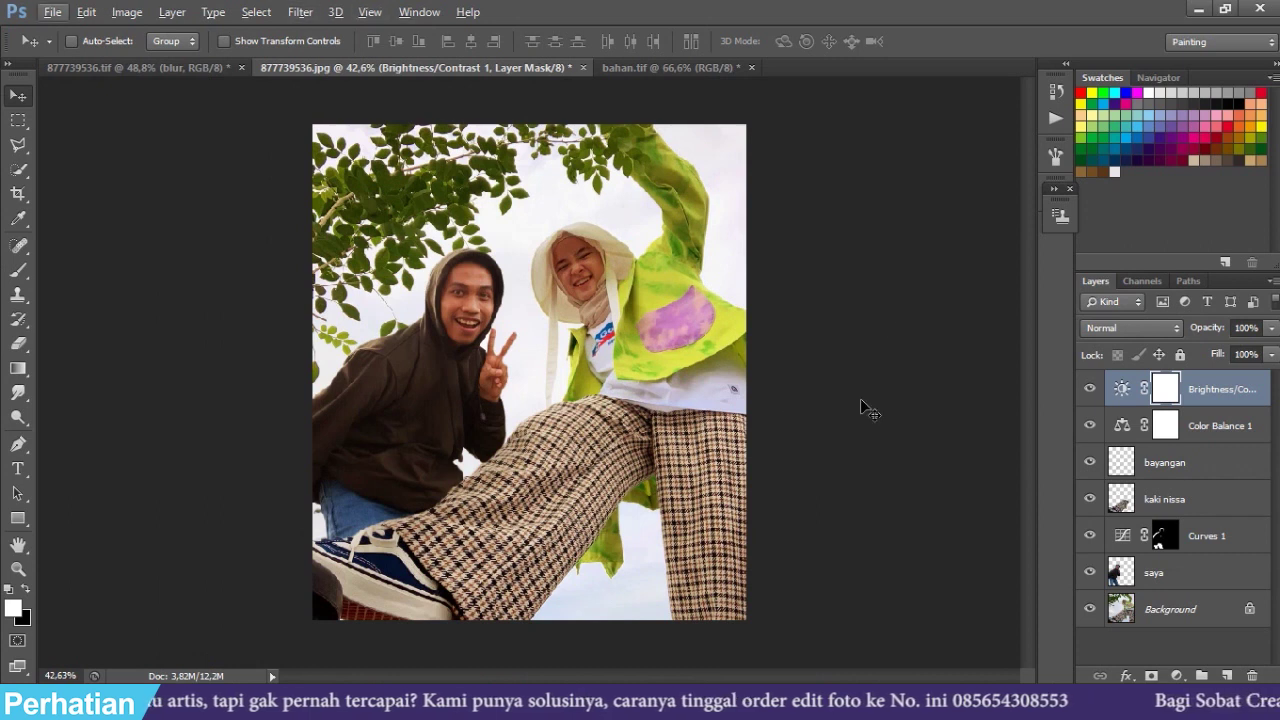
scroll(866, 409, up, 3)
scroll(866, 409, down, 2)
key(alt)
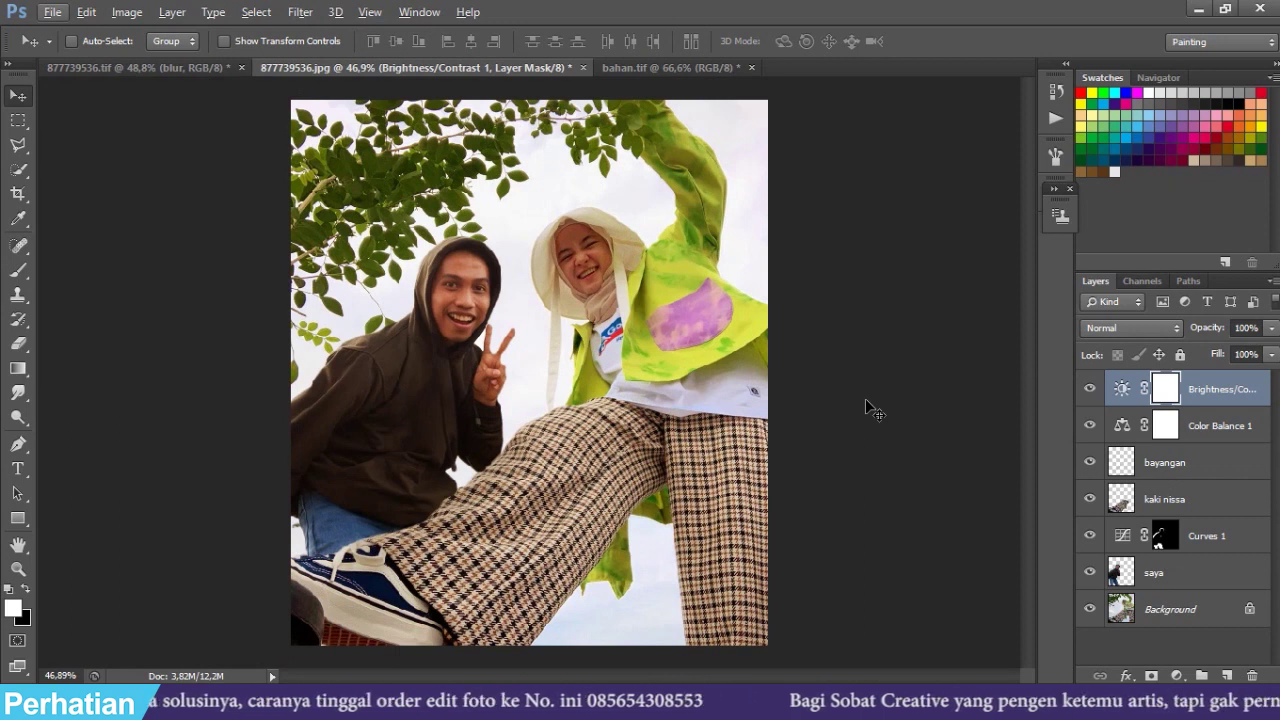
scroll(866, 409, up, 3)
scroll(866, 409, down, 2)
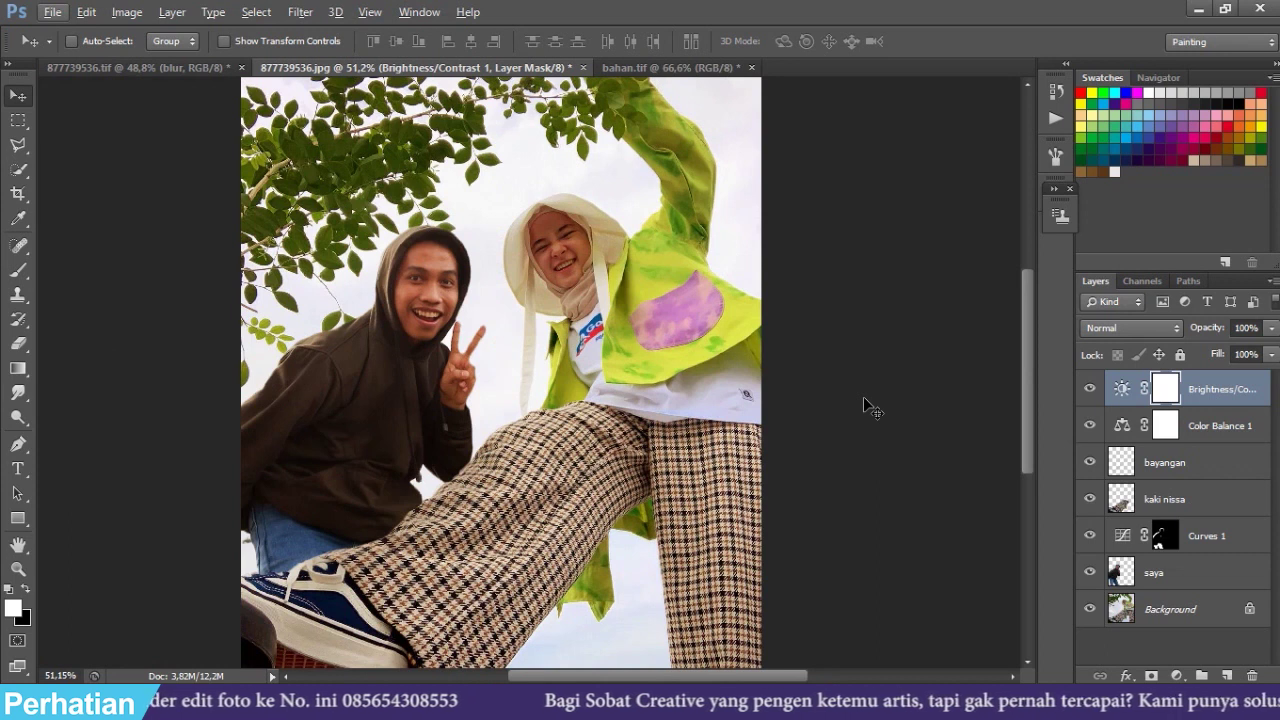
scroll(866, 405, down, 2)
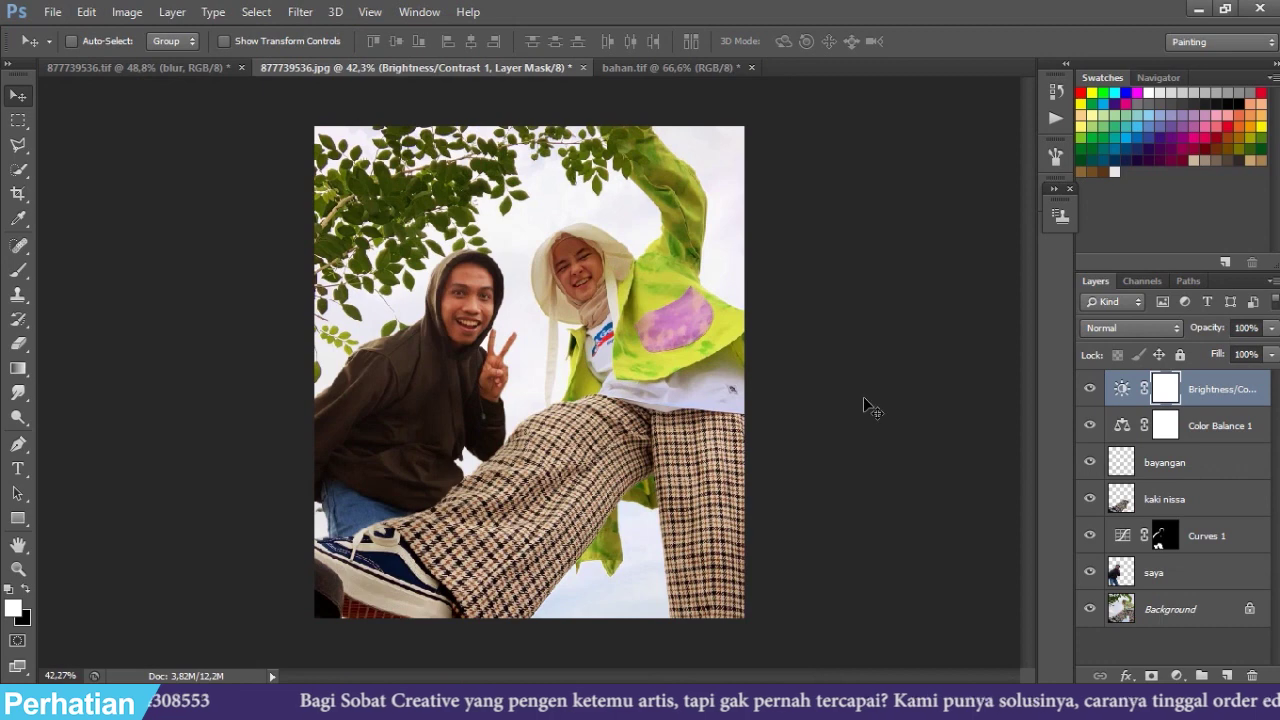
scroll(866, 405, up, 1)
scroll(866, 405, down, 2)
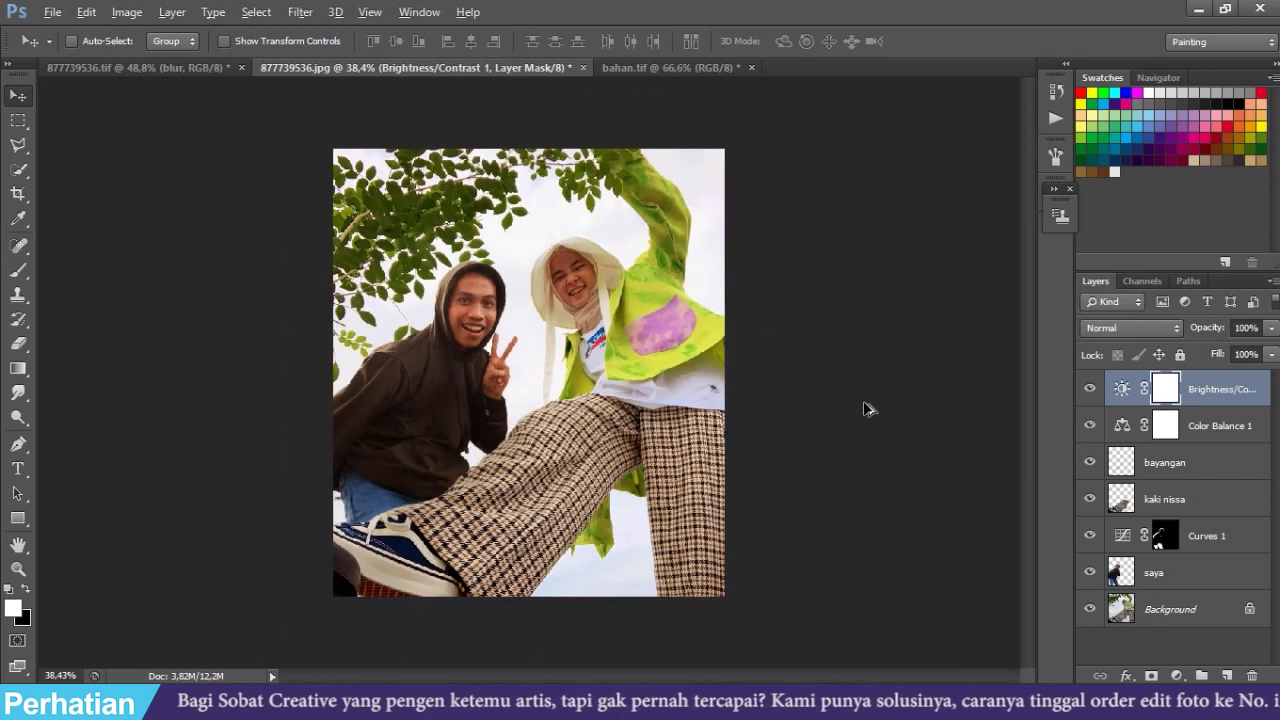
scroll(866, 407, up, 4)
scroll(866, 408, down, 2)
scroll(866, 408, up, 3)
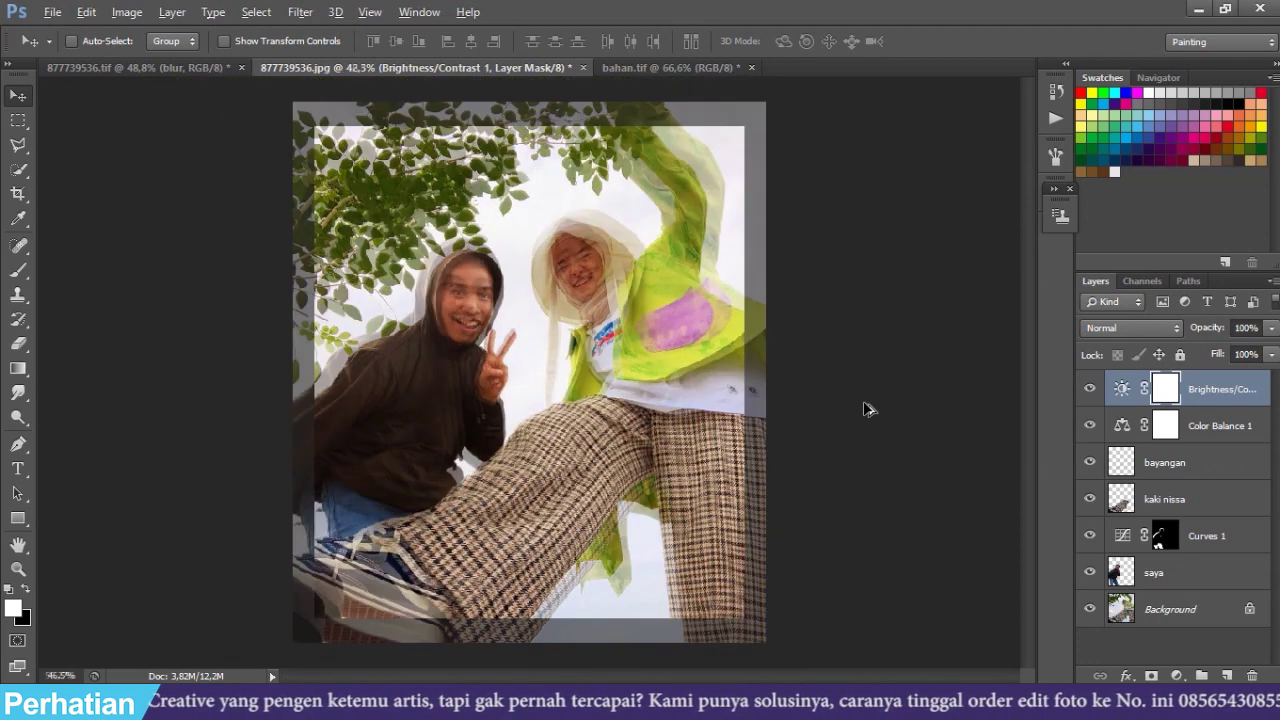
scroll(863, 401, down, 3)
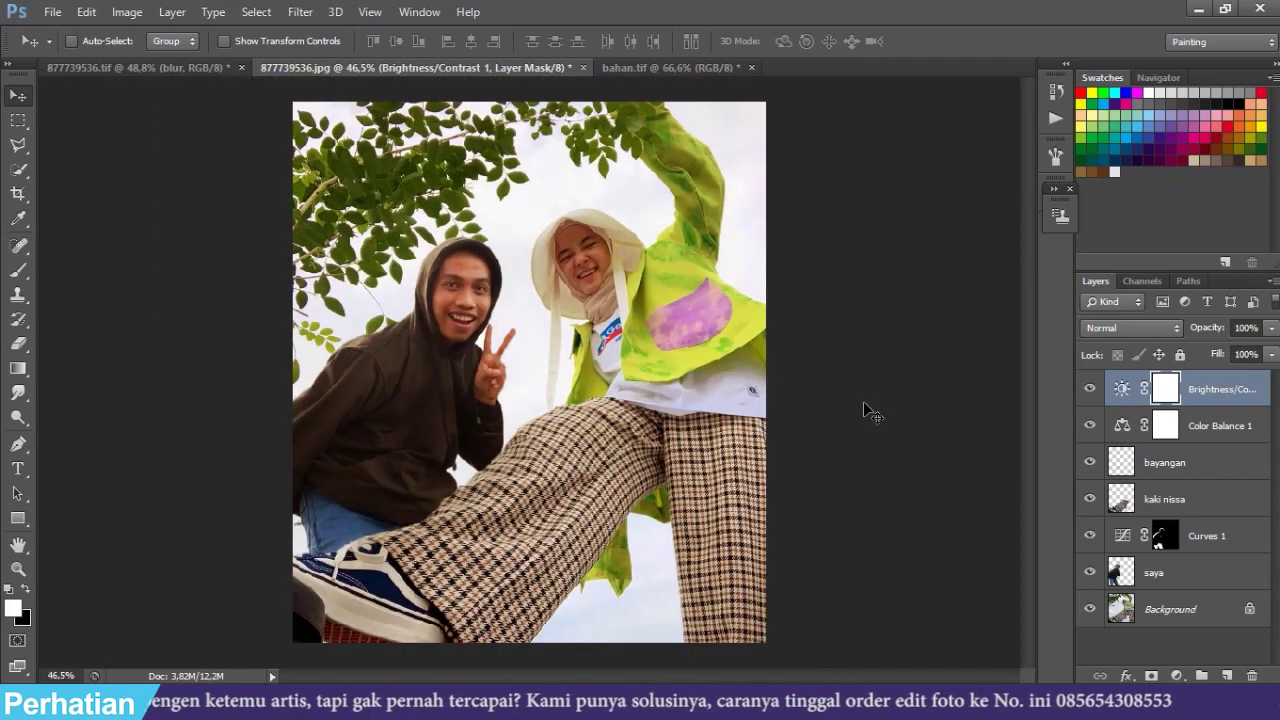